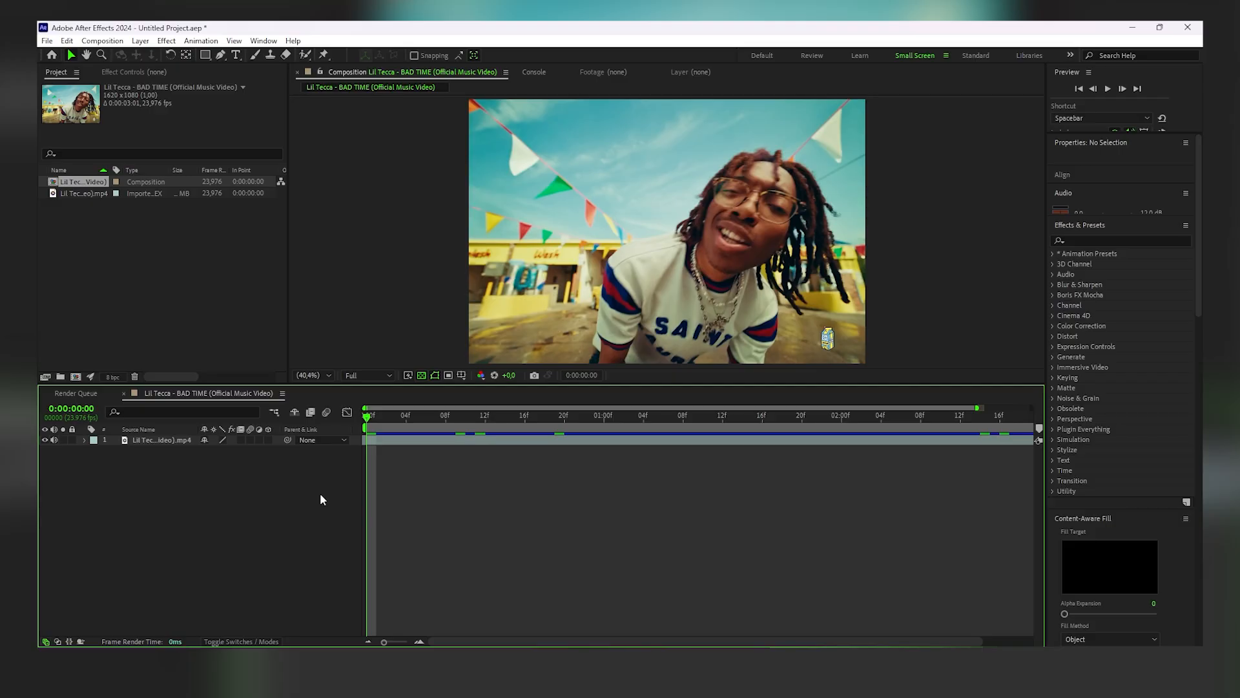
Duplicate the Lil Tecca video layer repeatedly until the composition holds 18 identical layers.
left_click(177, 440)
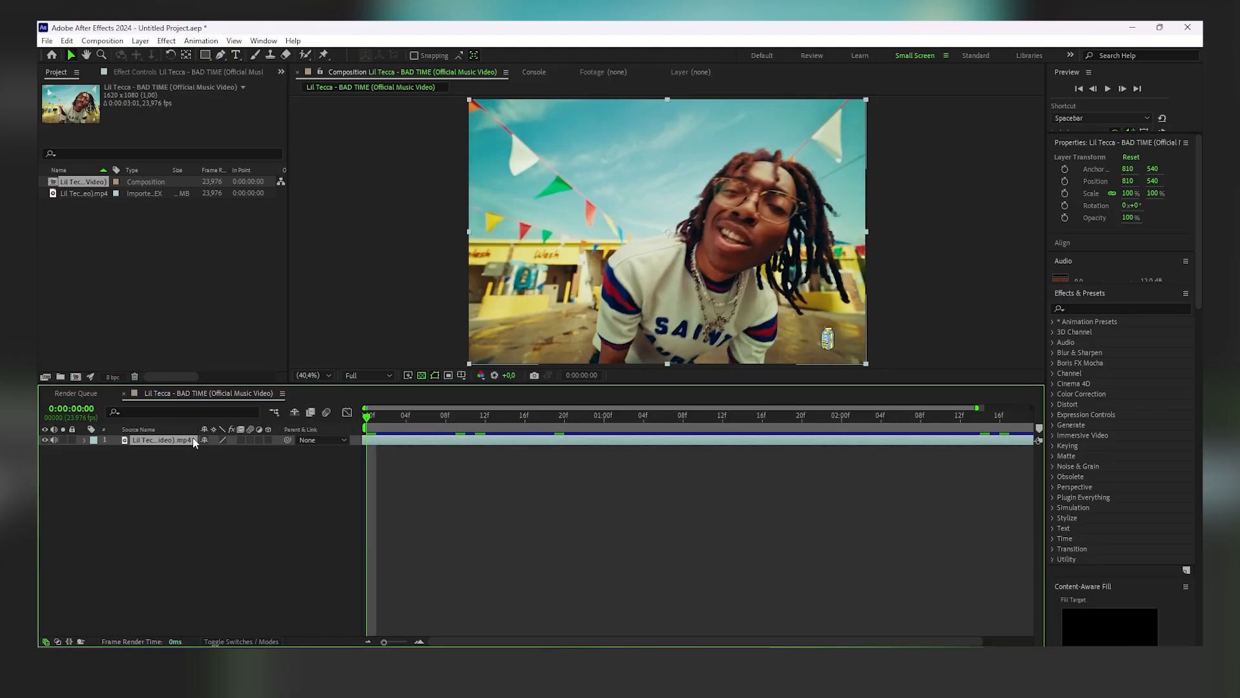
key("ctrl+d")
key("ctrl+d")
key("ctrl+d")
key("ctrl+d")
key("ctrl+d")
key("ctrl+d")
key("ctrl+d")
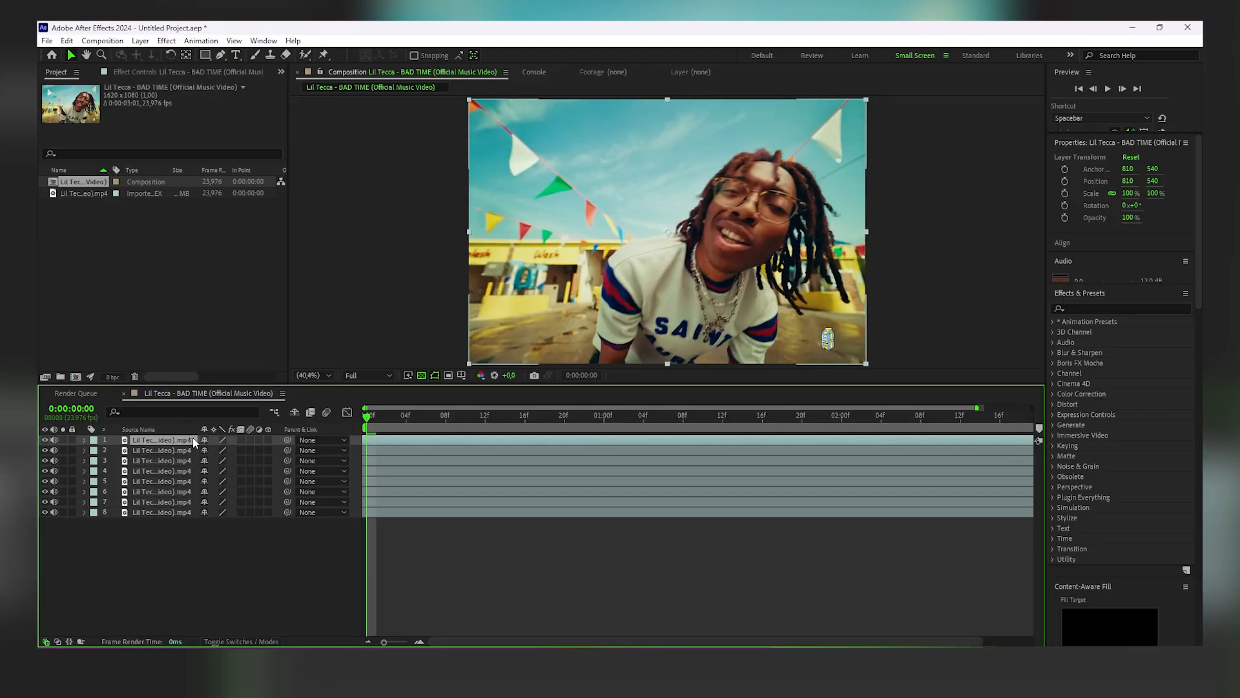
key("ctrl+d")
key("ctrl+d")
key("ctrl+d")
key("ctrl+d")
key("ctrl+d")
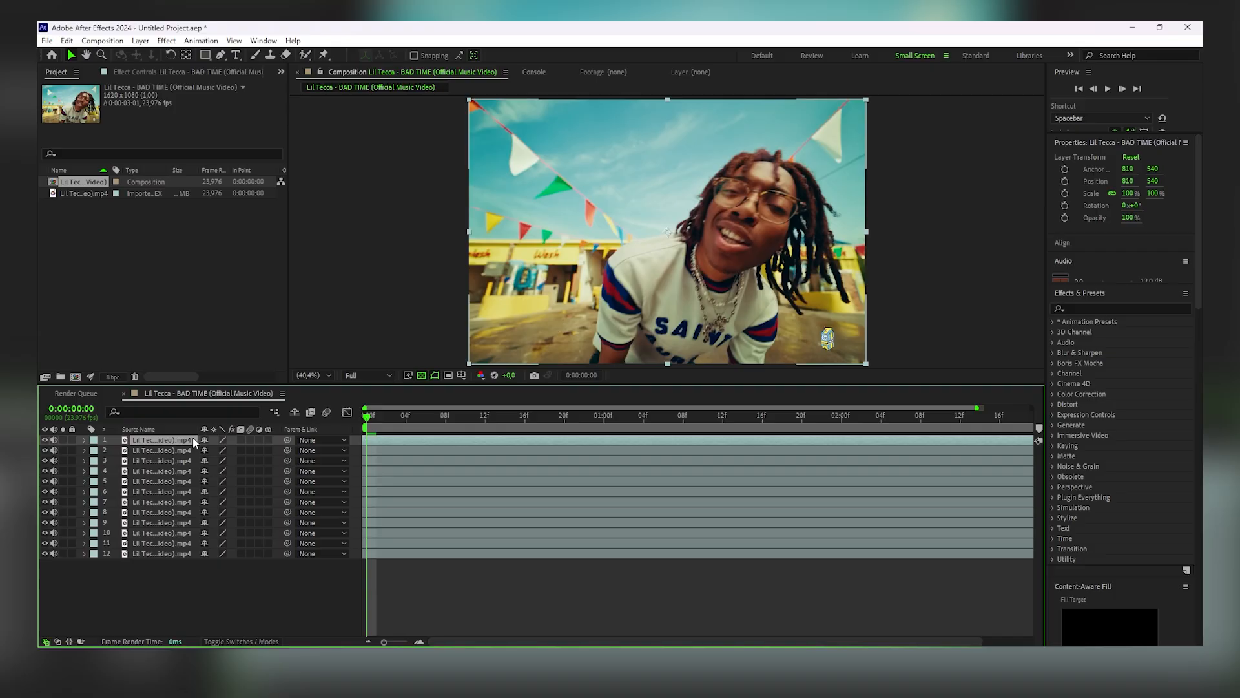
key("ctrl+d")
key("ctrl+d")
key("ctrl+d")
key("ctrl+d")
key("ctrl+d")
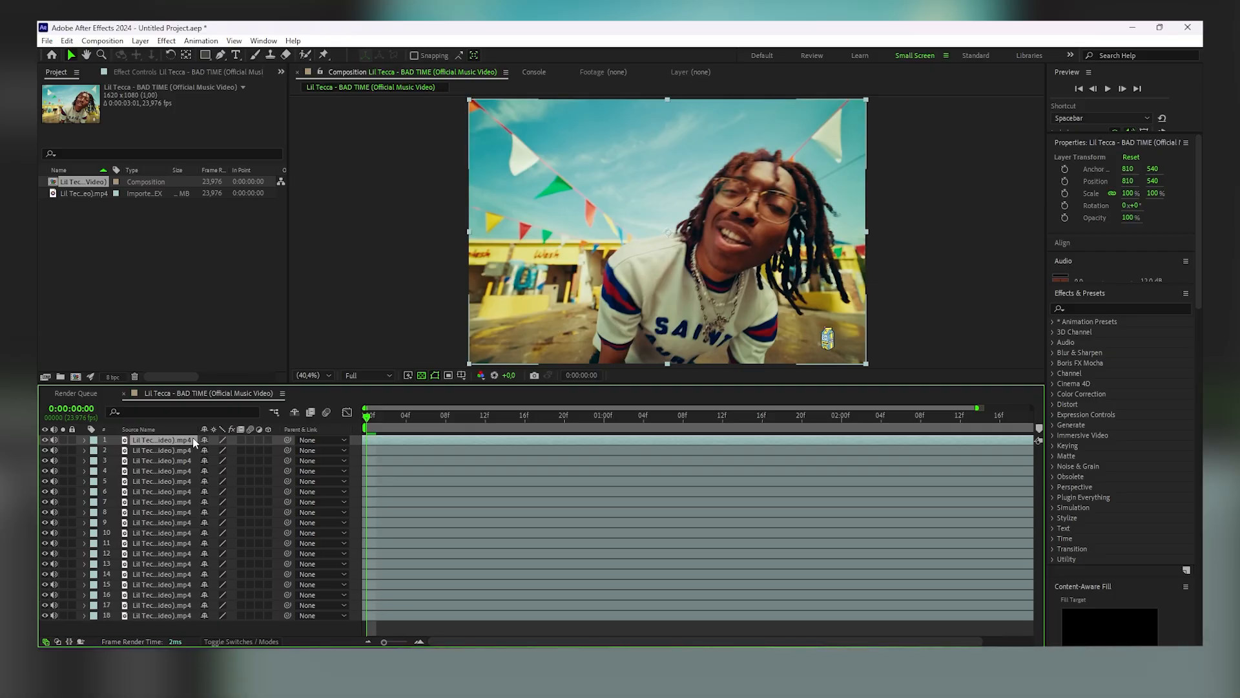
Hide layers 2 to 18 and mask layer 1 with a rectangle over the frame's upper-left corner, about a third wide and a quarter high.
left_click_drag(42, 626, 72, 629)
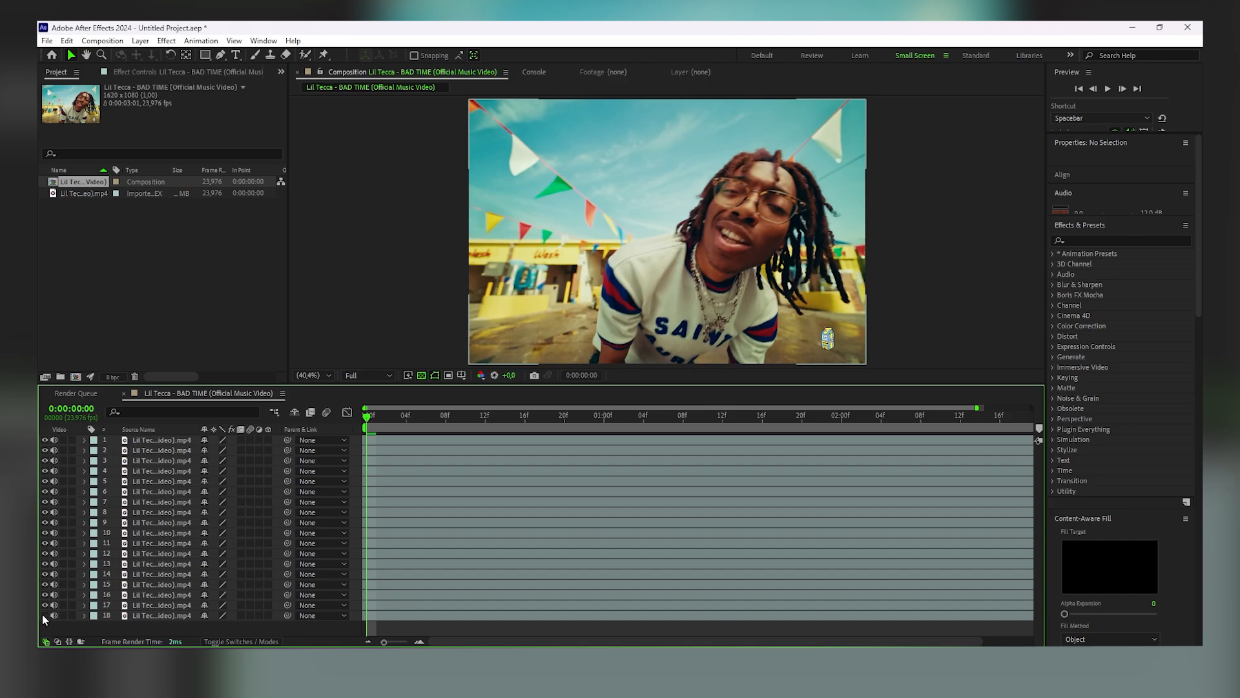
left_click(45, 451)
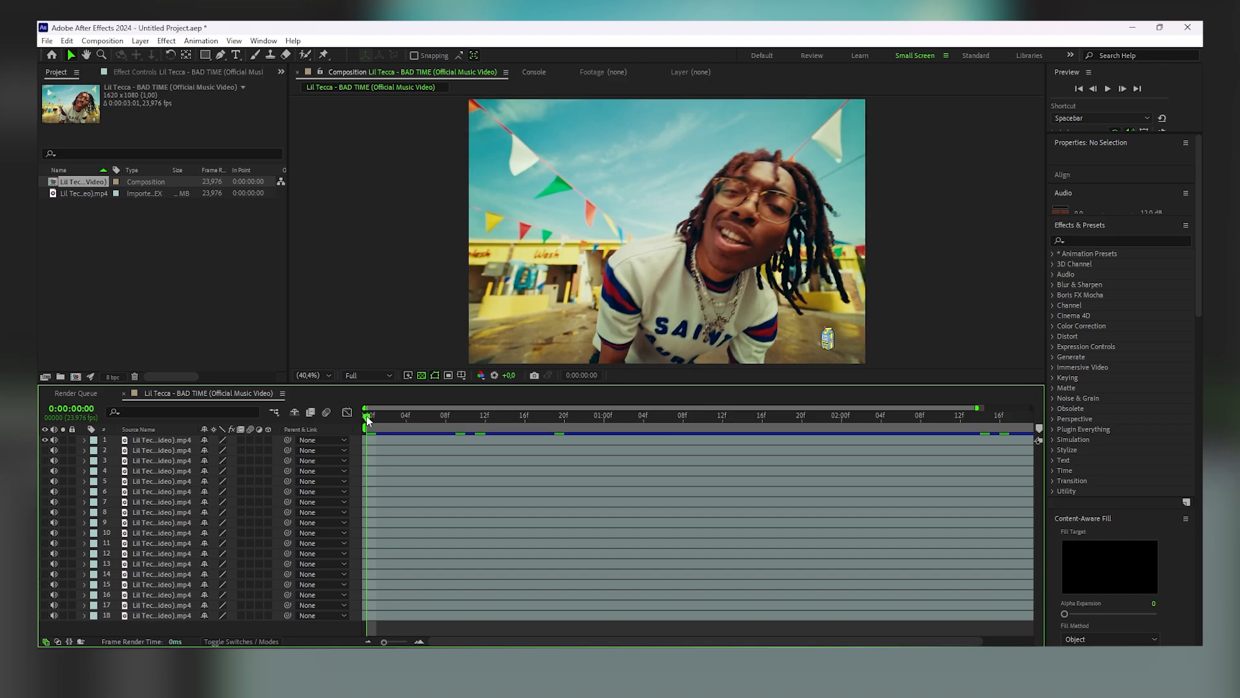
left_click(205, 55)
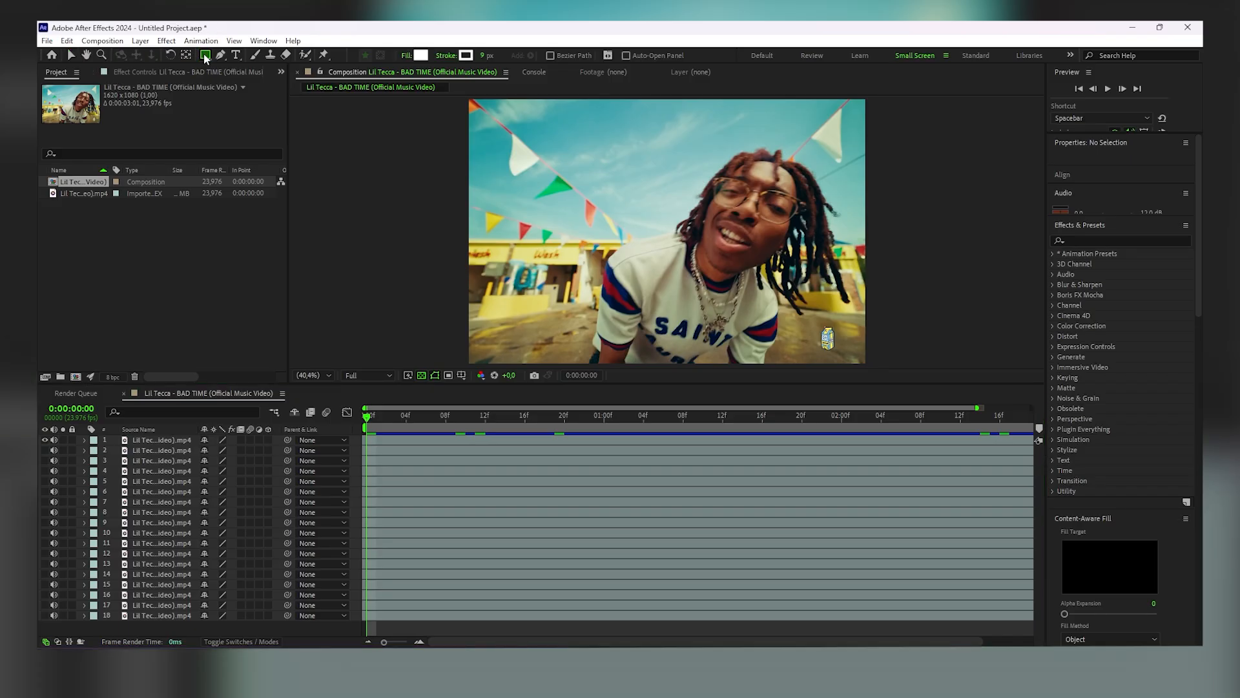
left_click(435, 440)
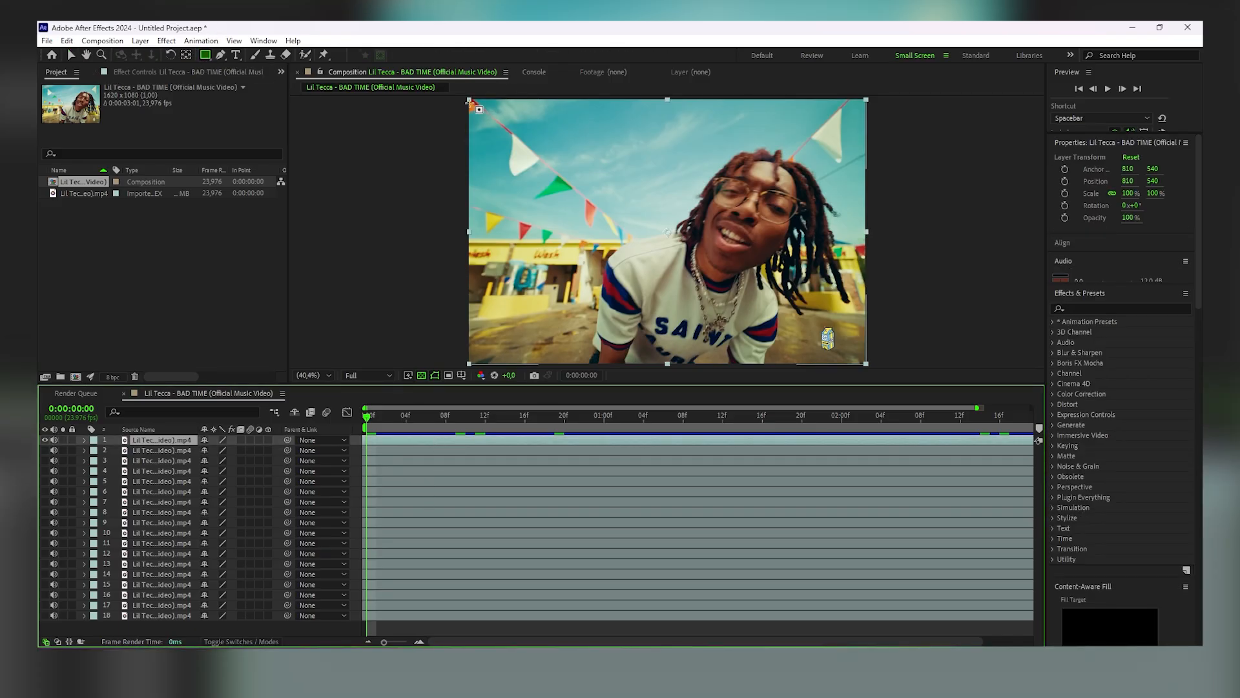
left_click_drag(470, 101, 588, 166)
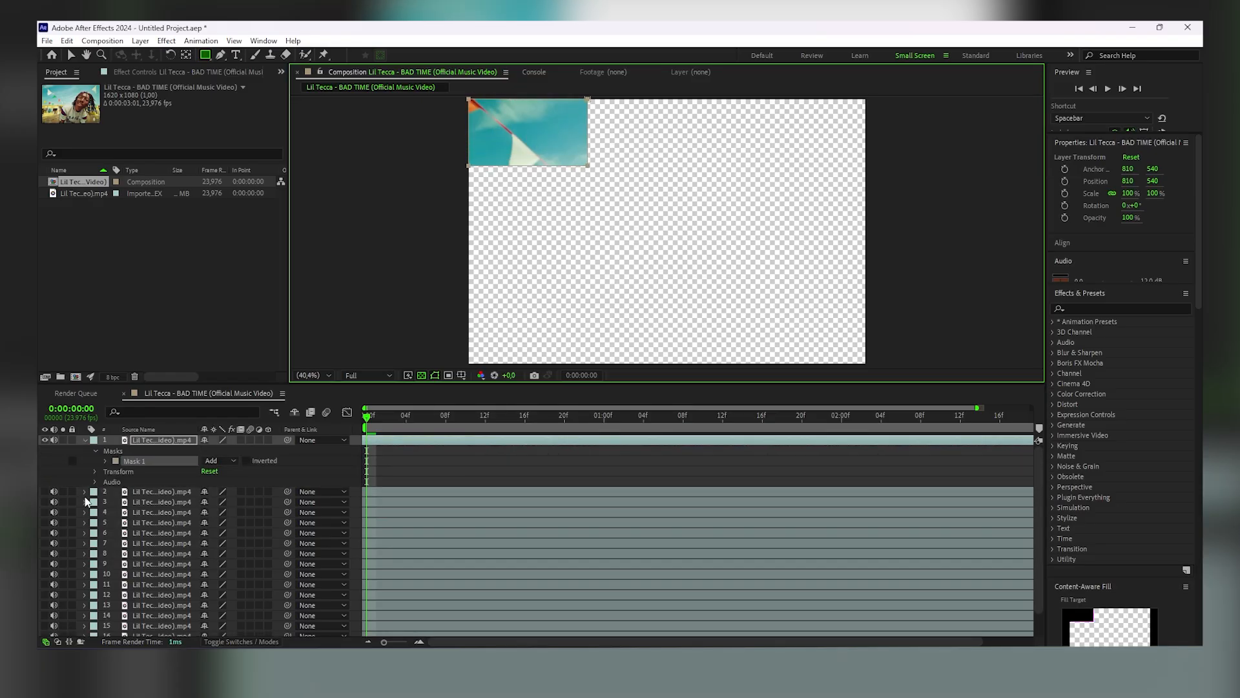
Show layer 2 and mask it with a rectangle around the green flag, slightly overlapping the lower edge of layer 1's piece.
left_click(44, 493)
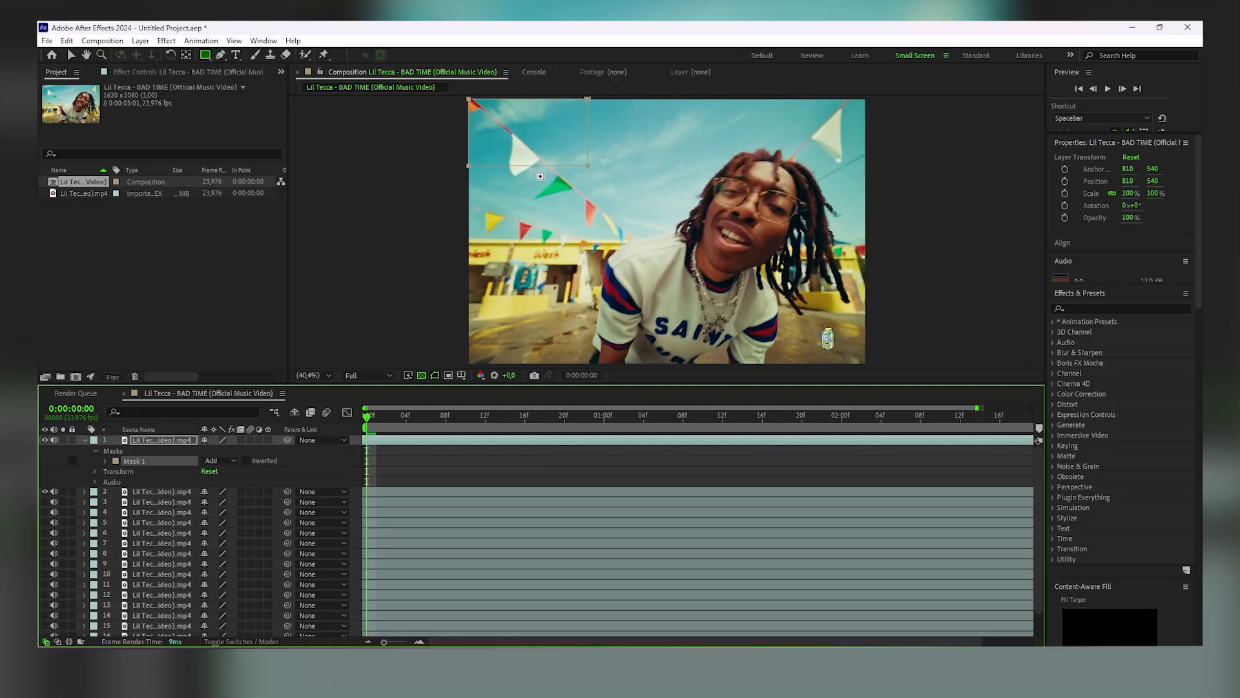
left_click_drag(530, 167, 600, 248)
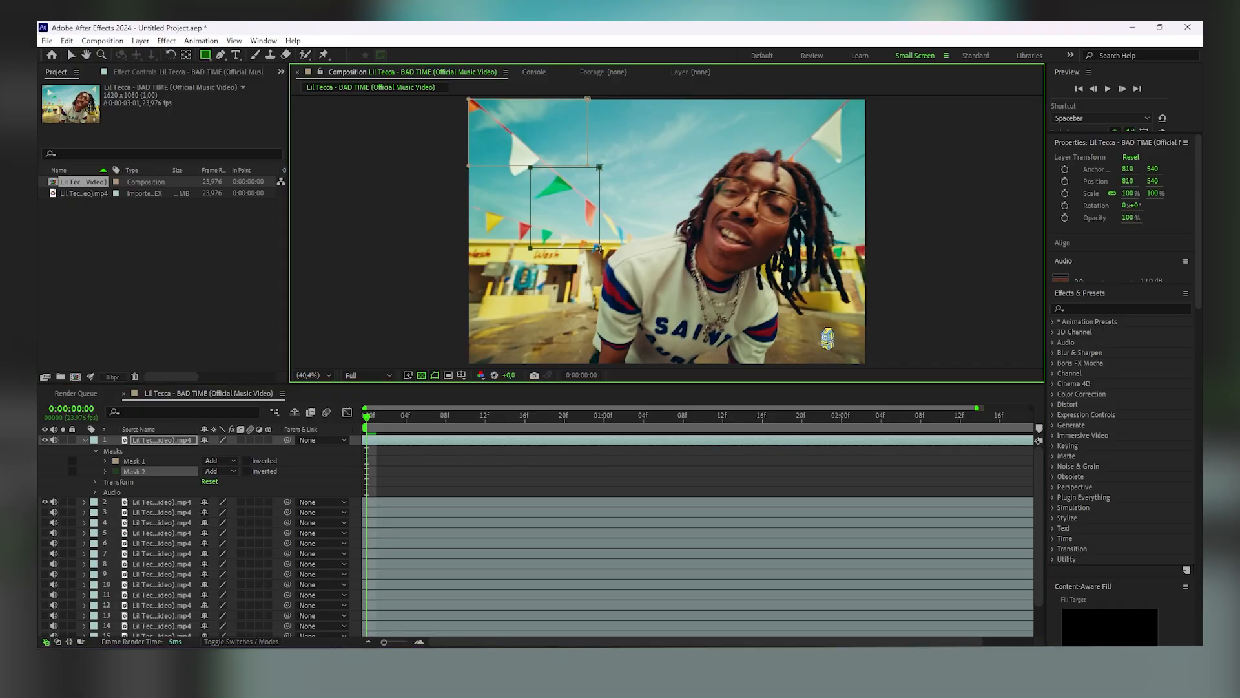
key("Delete")
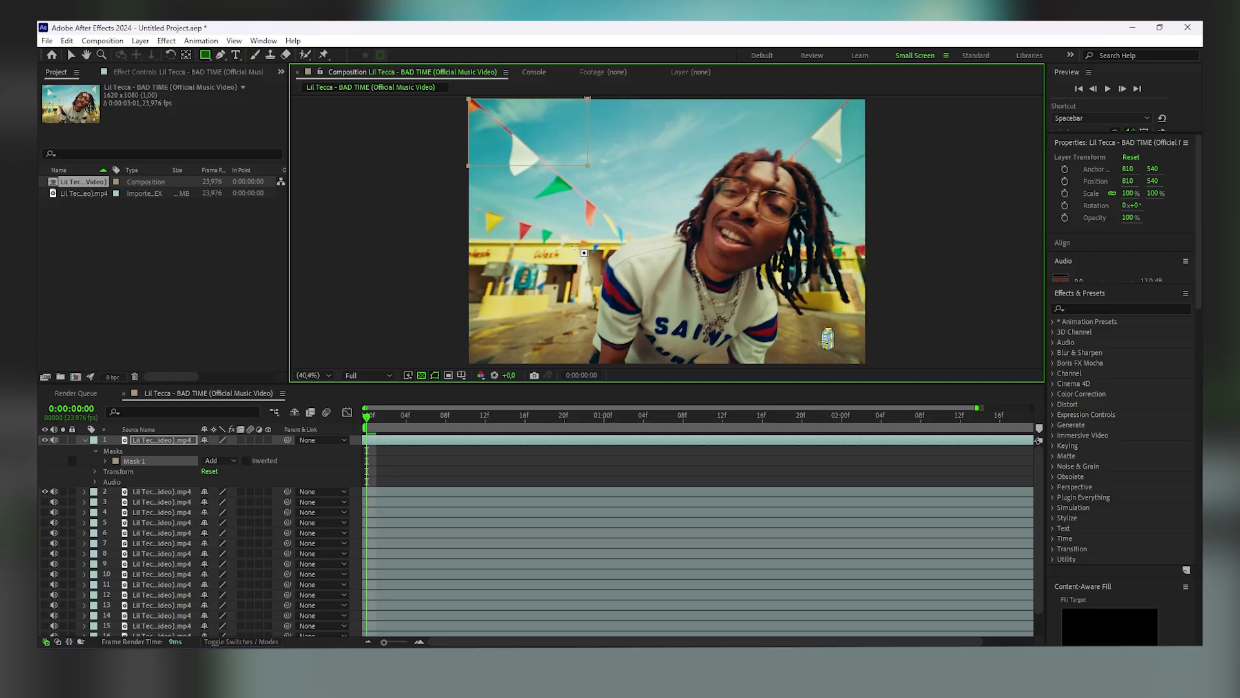
left_click(390, 493)
mouse_move(522, 160)
left_mouse_down()
mouse_move(601, 262)
mouse_move(603, 247)
left_mouse_up()
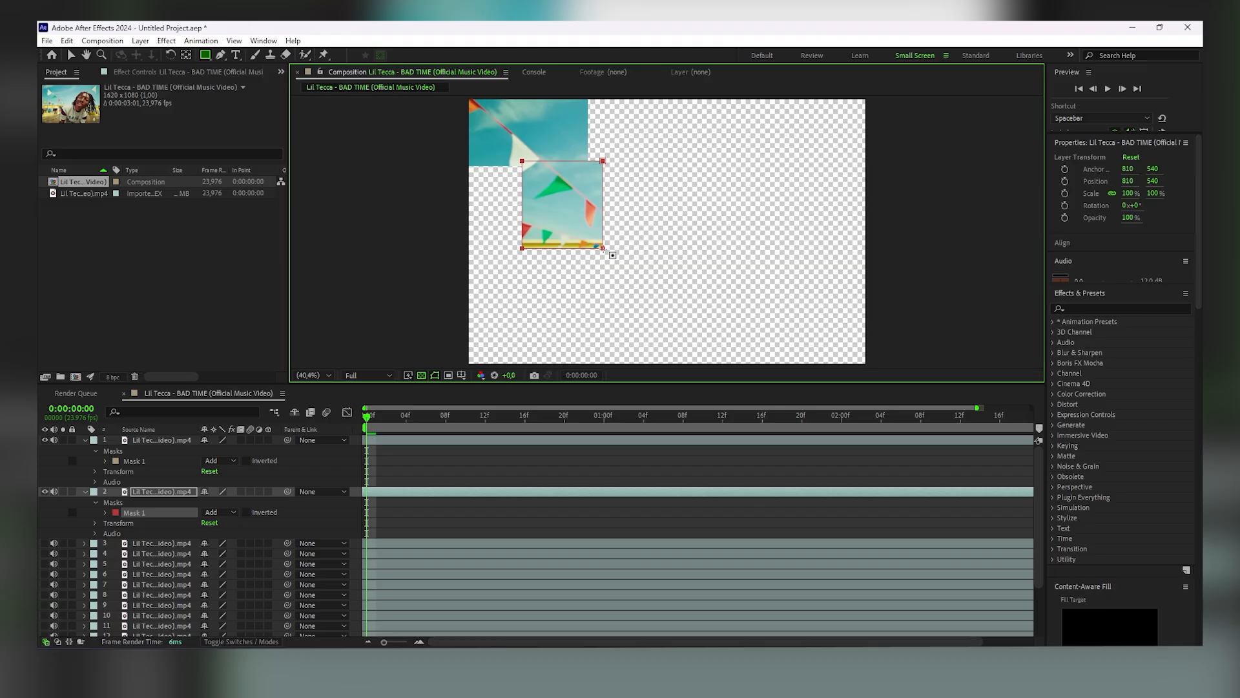
Show layer 3, mask it with a wide rectangle over the yellow wash building, and align the mask with the frame's left edge.
left_click(184, 544)
left_click(45, 543)
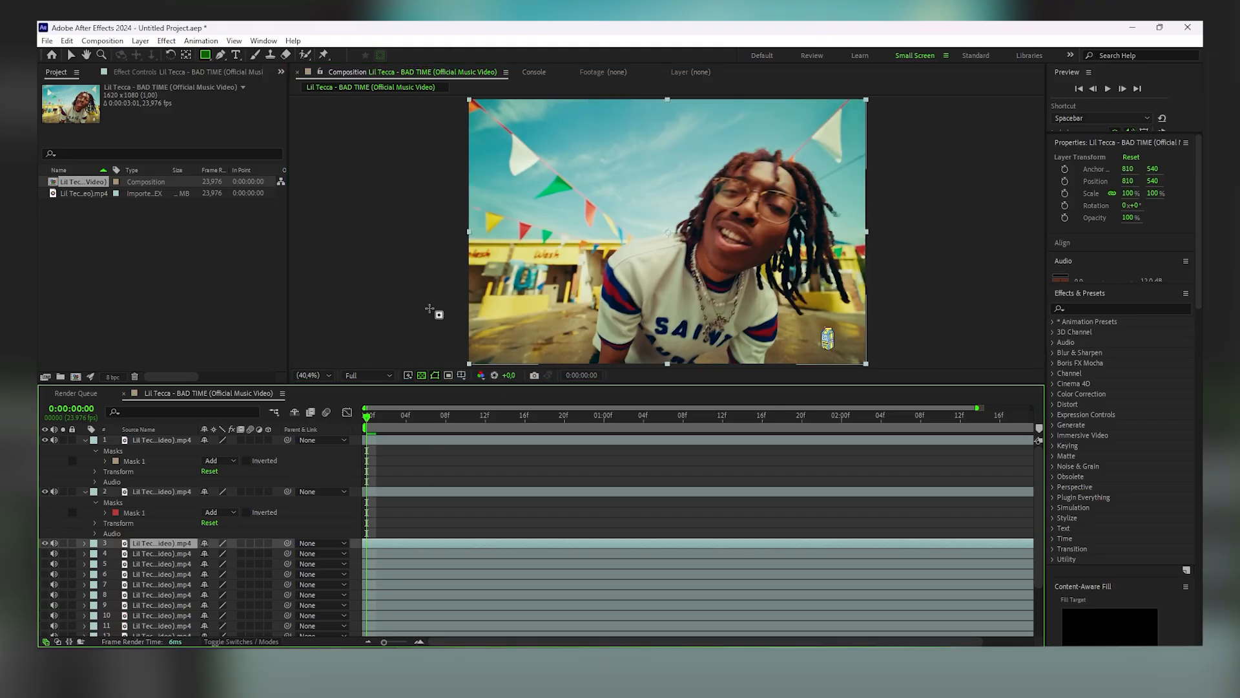
left_click_drag(469, 242, 609, 292)
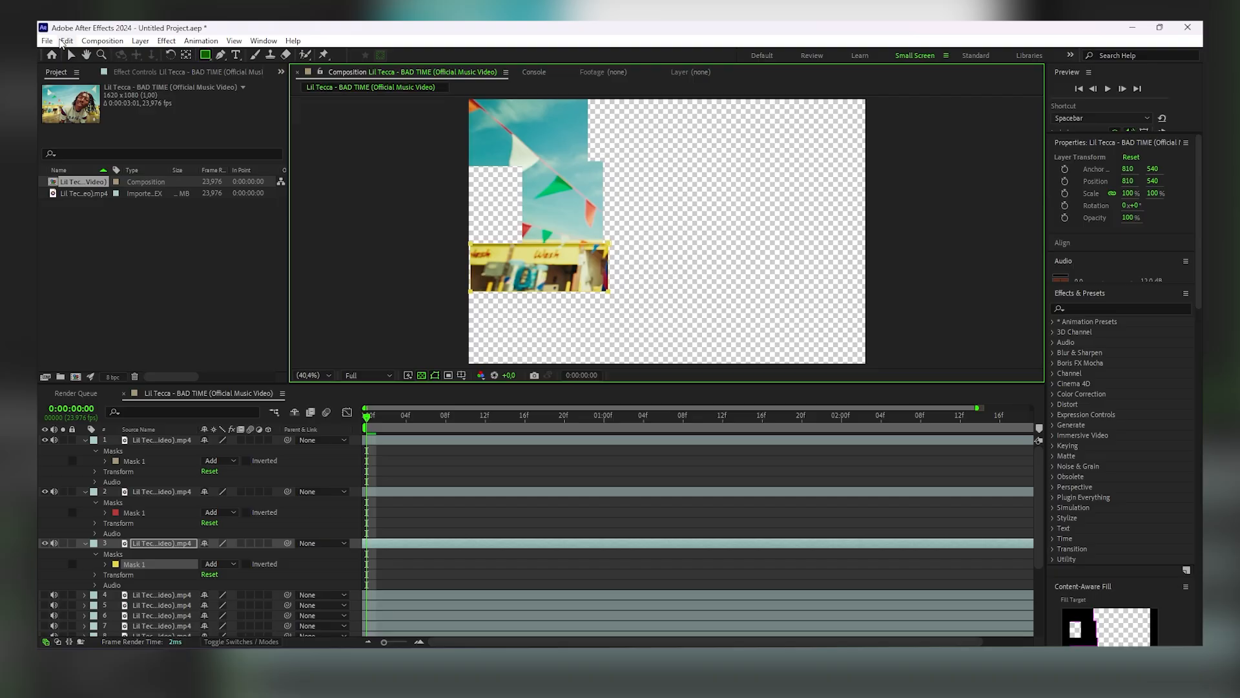
key("v")
left_click(468, 246)
left_click_drag(473, 246, 470, 246)
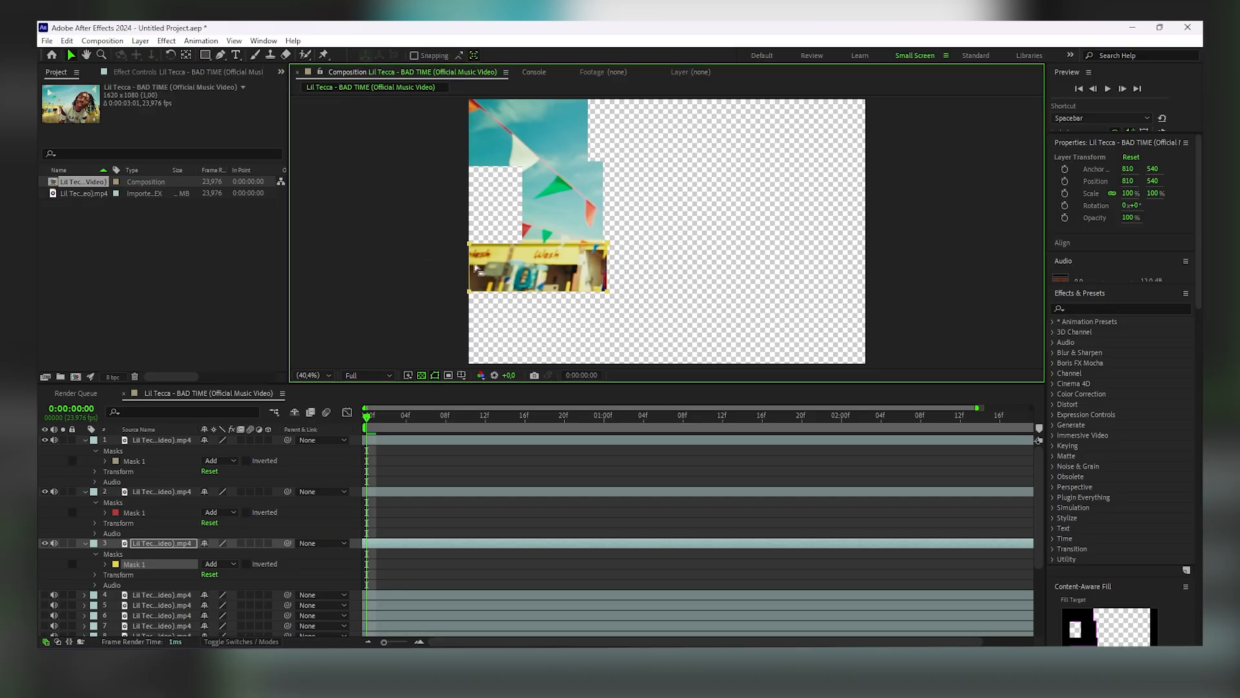
Set the label color of layers 1, 2 and 3 to Green.
left_click(524, 281)
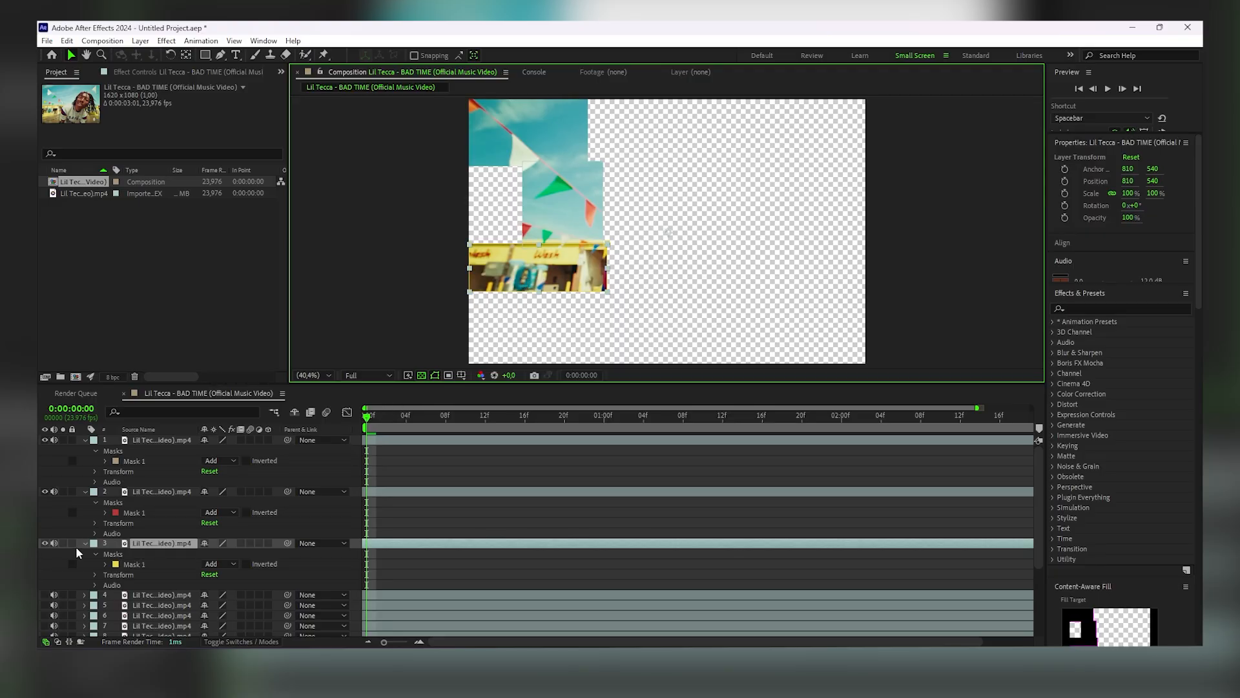
left_click(93, 543)
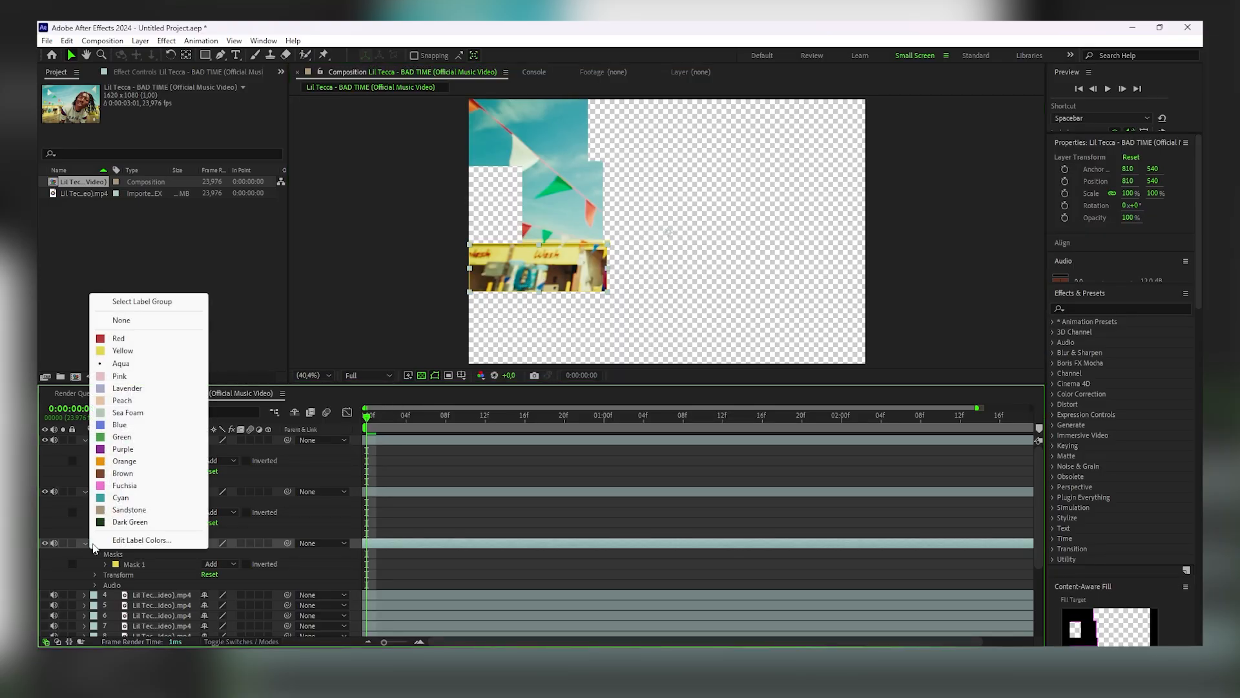
left_click(125, 440)
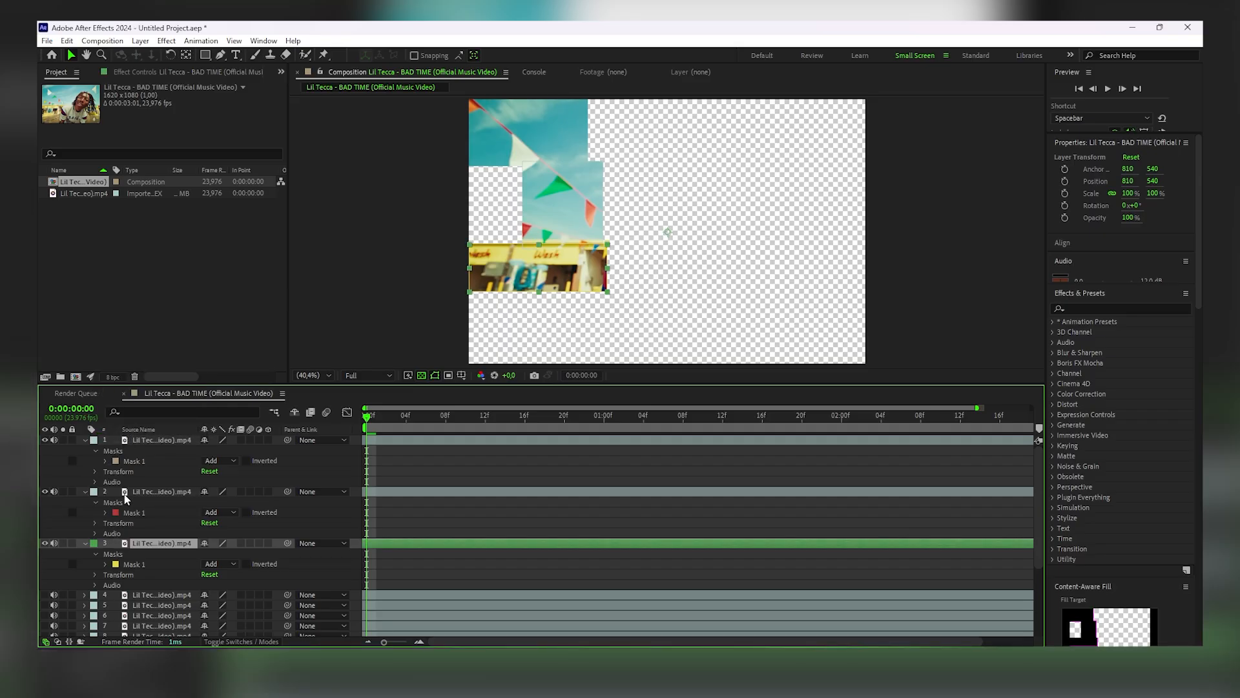
left_click(126, 495, "ctrl")
left_click(133, 442, "ctrl")
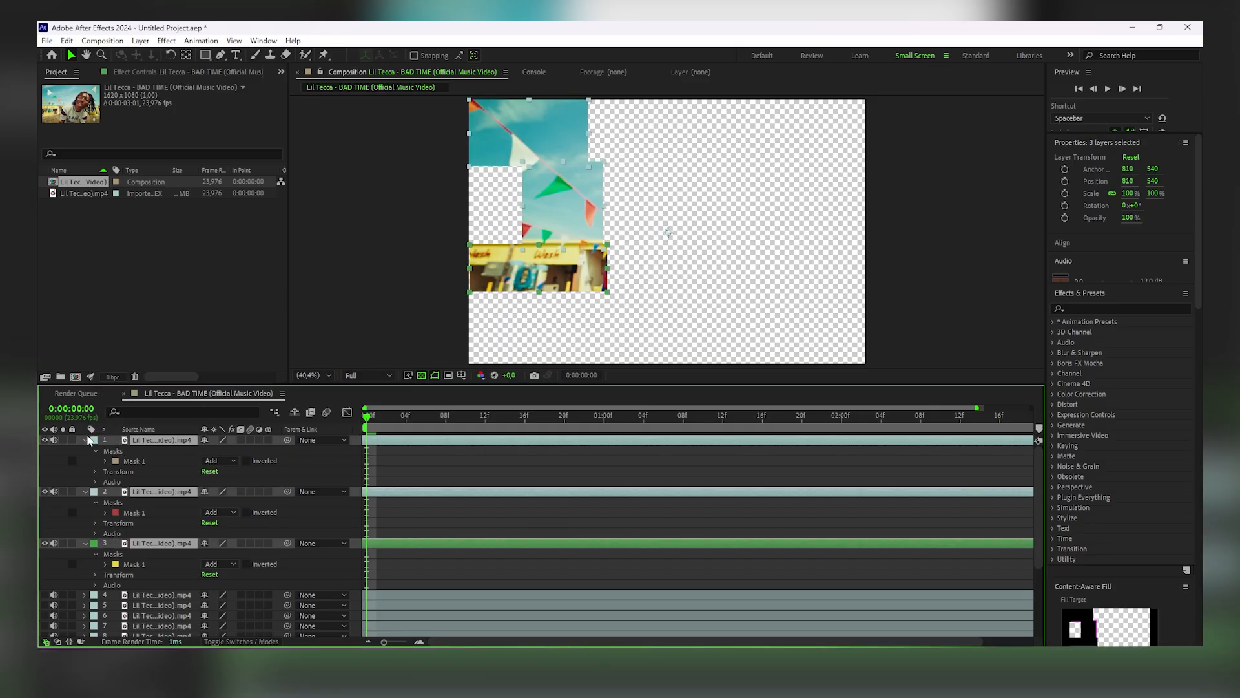
left_click(93, 439)
left_click(122, 333)
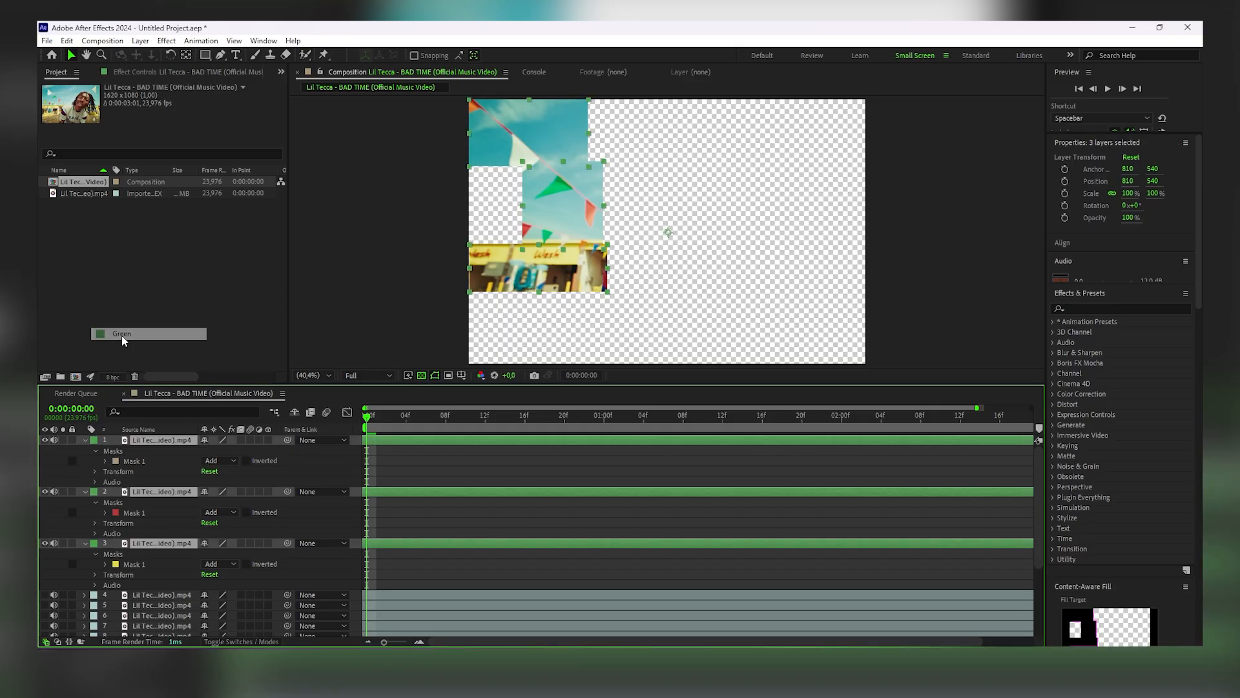
left_click(416, 561)
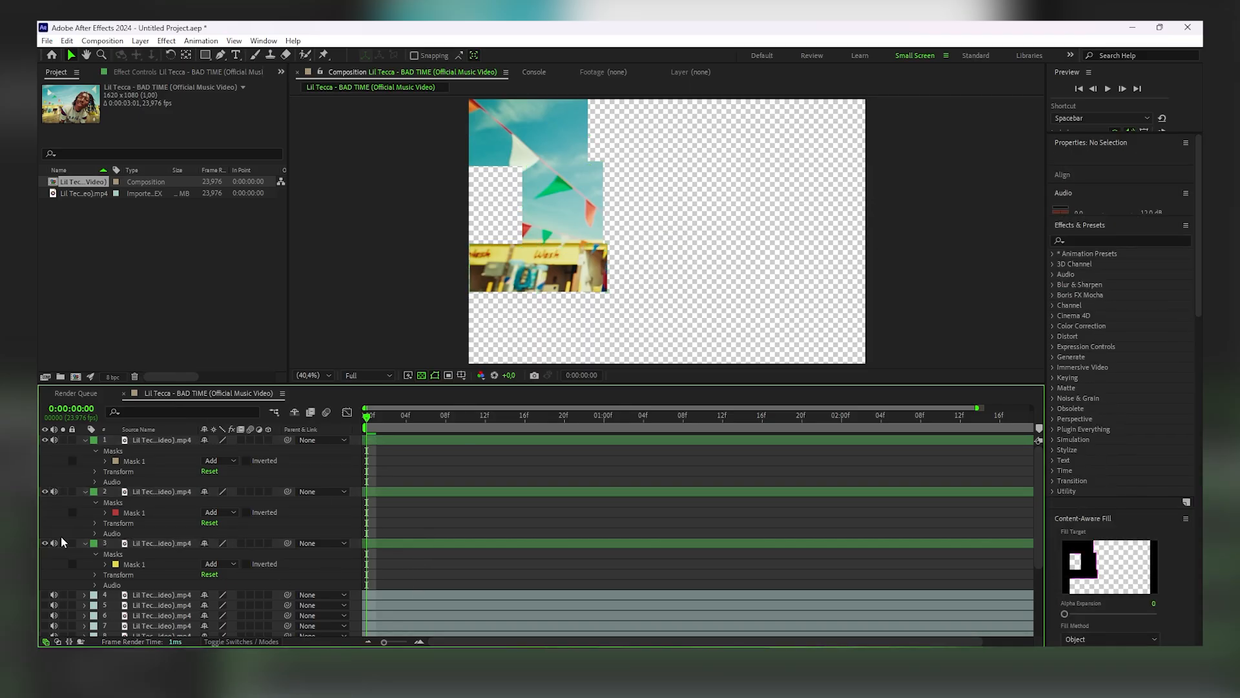
Show layer 4 and mask it with a rectangle in the gap at the frame's left edge, above the wash building piece.
left_click(46, 595)
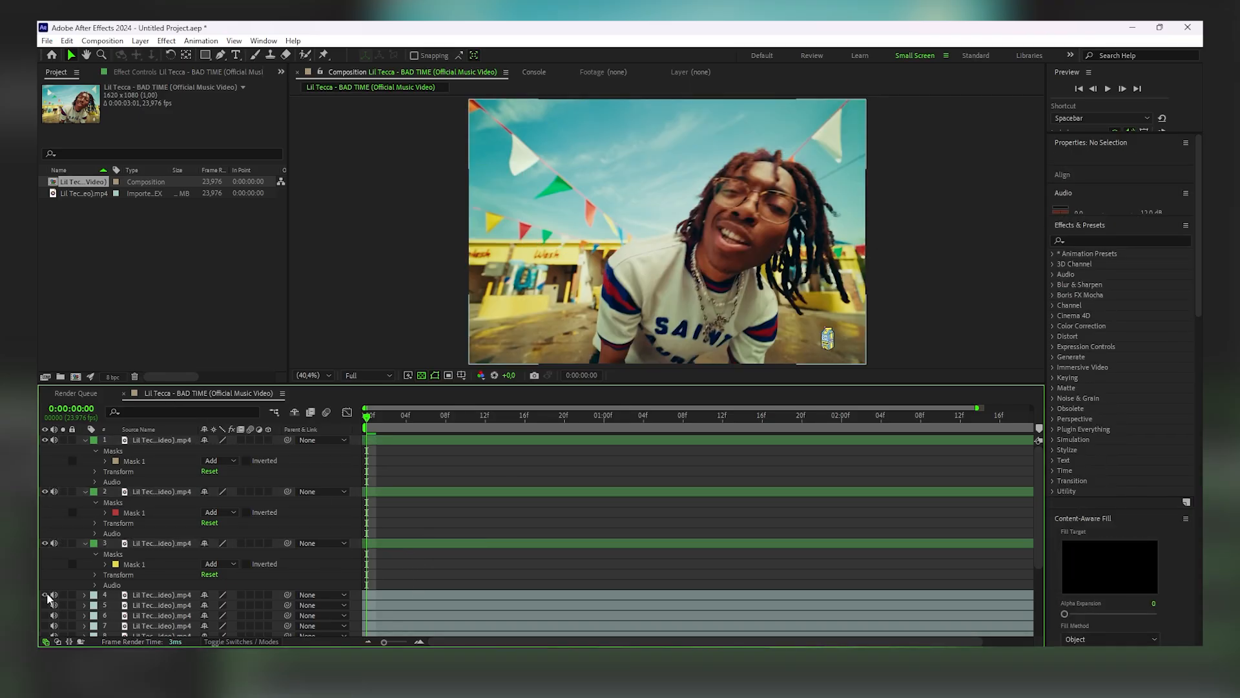
left_click(205, 55)
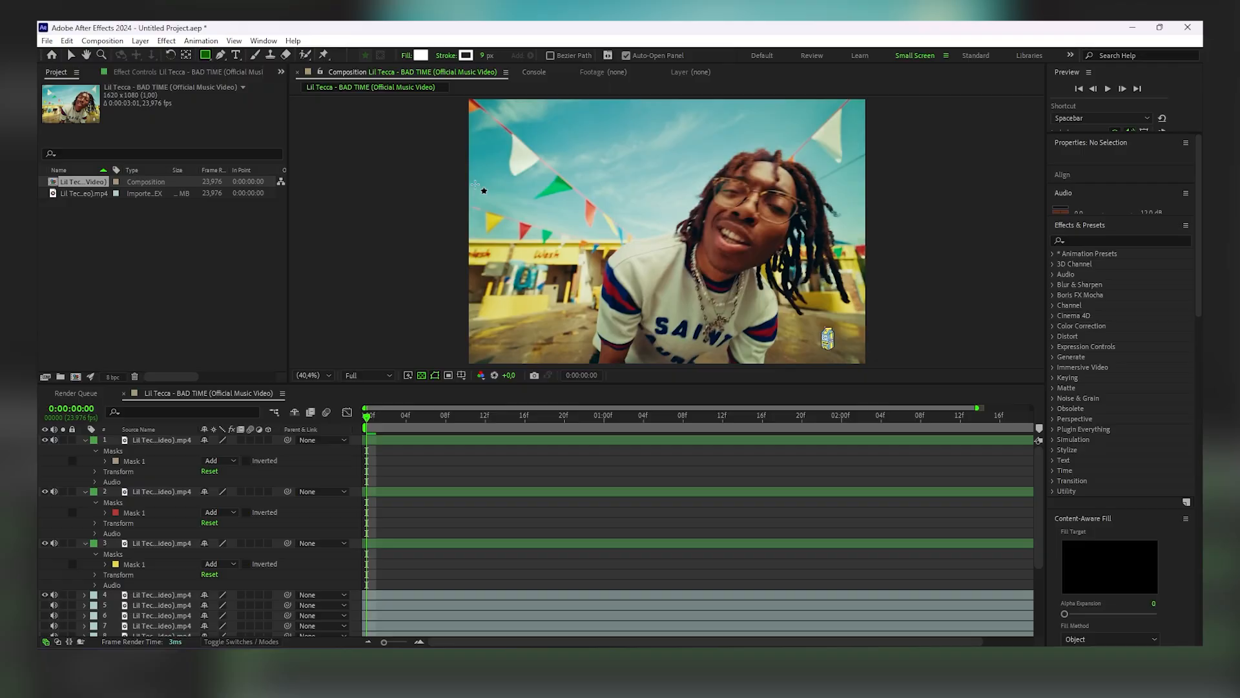
left_click(377, 593)
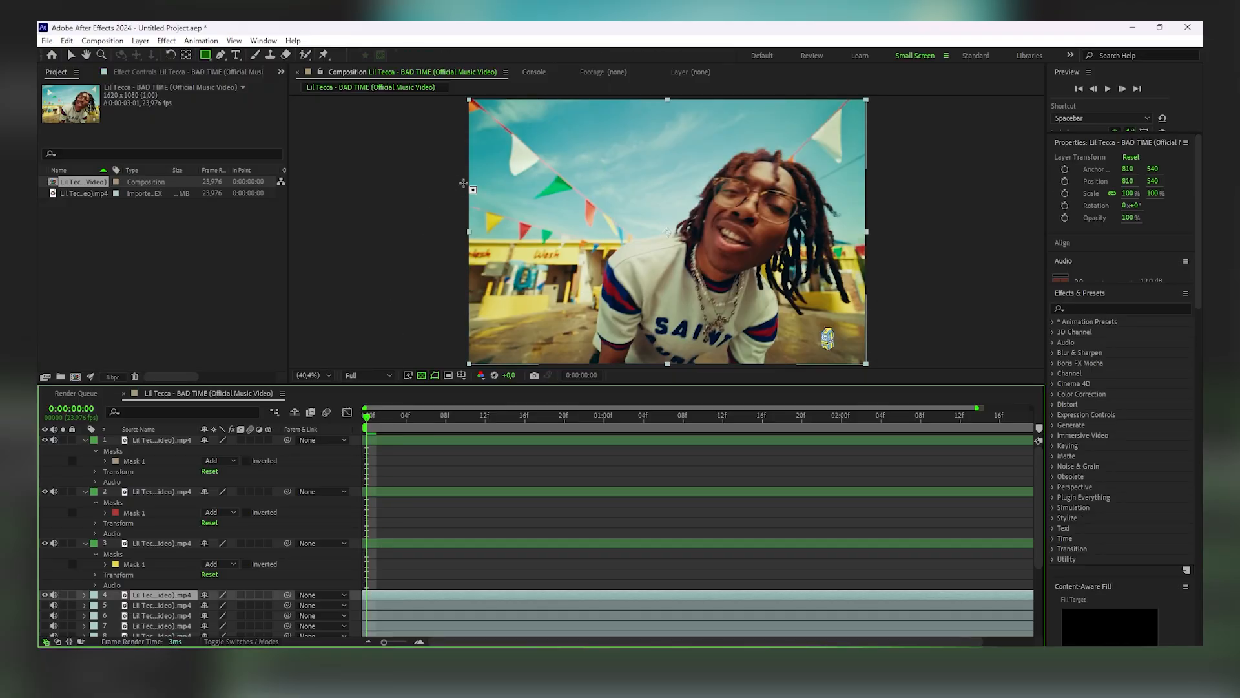
left_click_drag(471, 187, 524, 246)
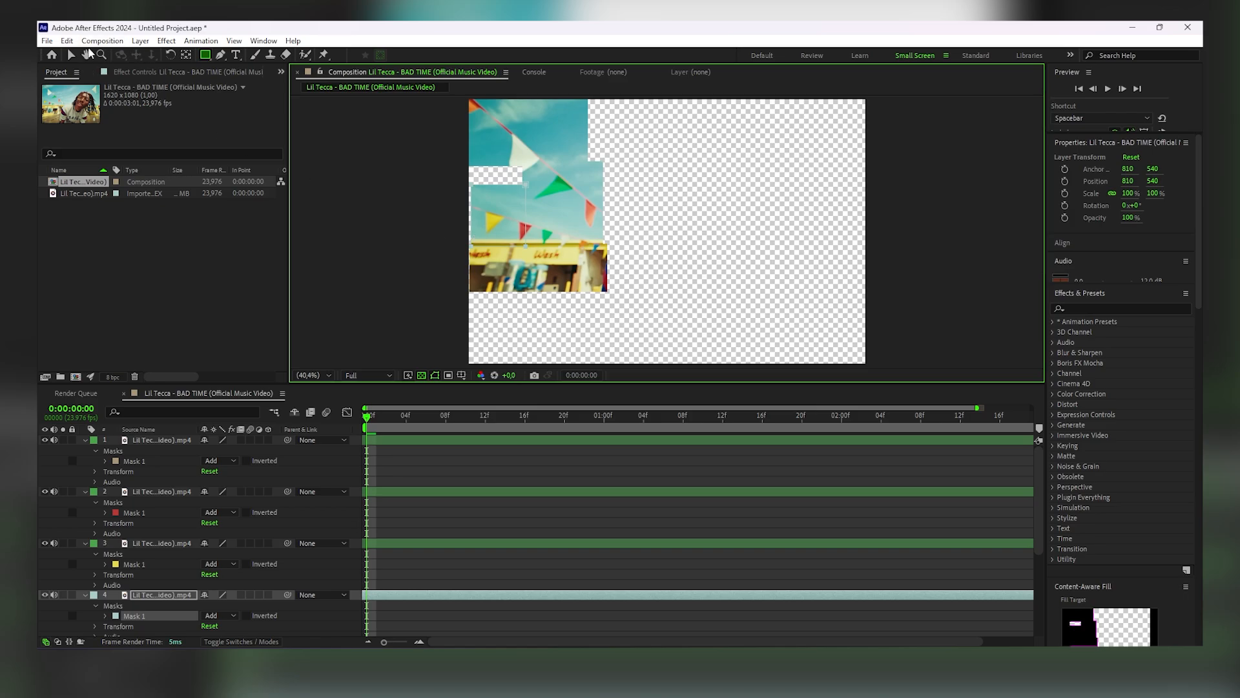
Extend layer 4's mask up to layer 1's piece and outward past the frame's left edge to close the remaining gap.
left_click(72, 55)
left_click(471, 186)
left_click_drag(470, 185, 524, 167)
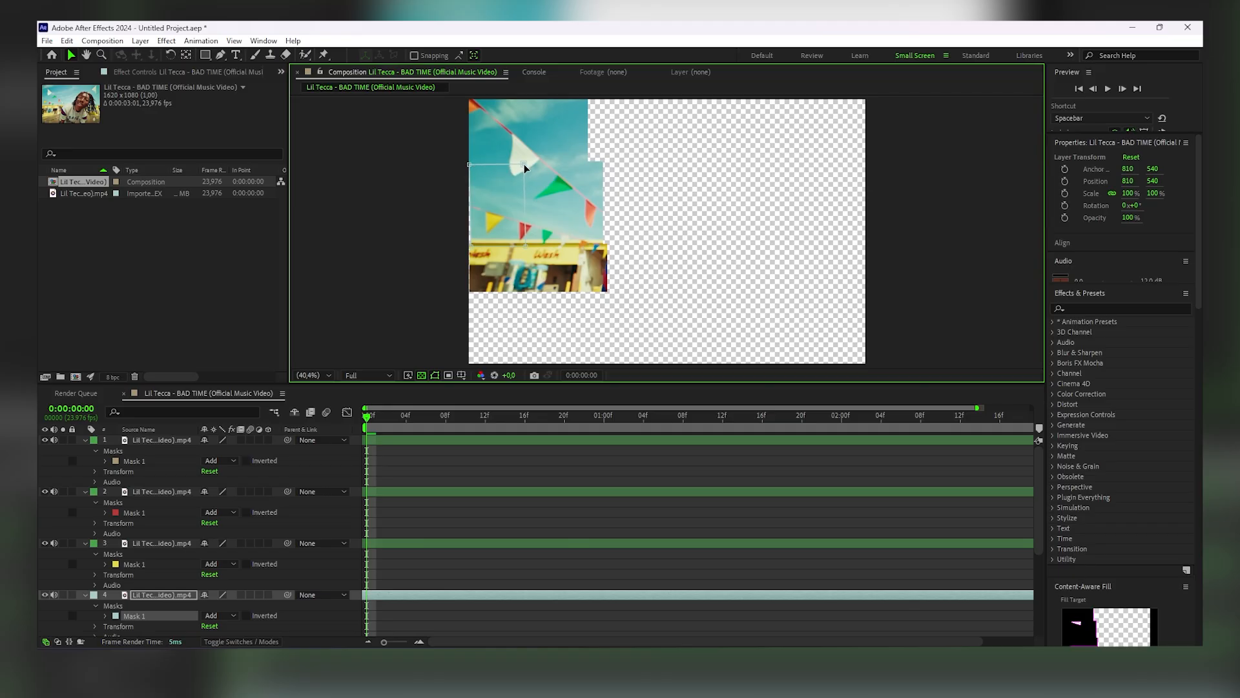
left_click_drag(472, 245, 468, 245)
left_click_drag(469, 167, 465, 167)
Label layer 4 Green and collapse the expanded properties of layers 1 to 4.
left_click(84, 594)
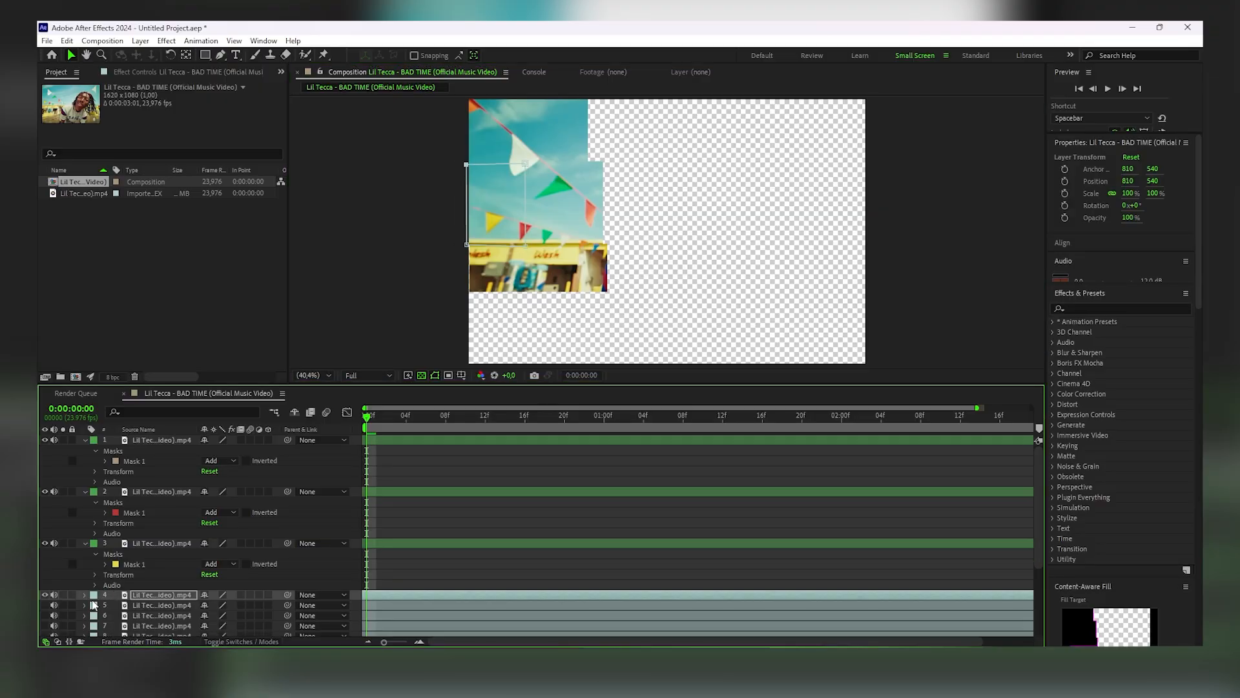
left_click(93, 597)
left_click(131, 616)
left_click(92, 597)
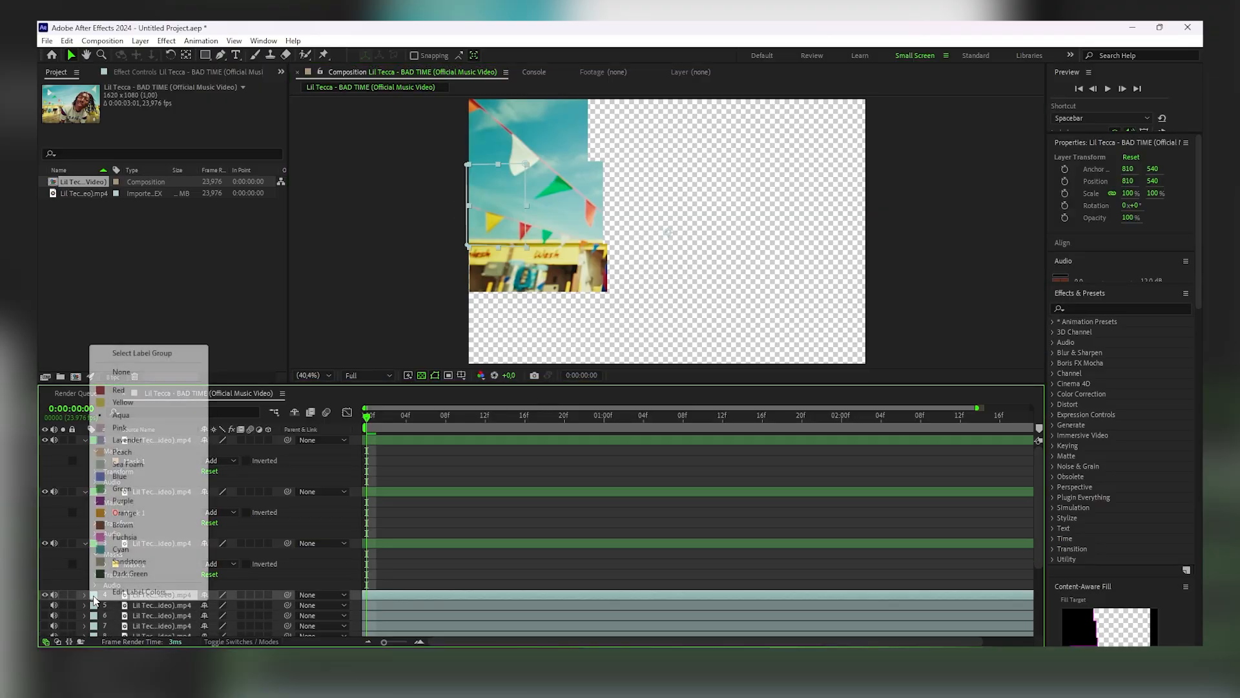
left_click(122, 489)
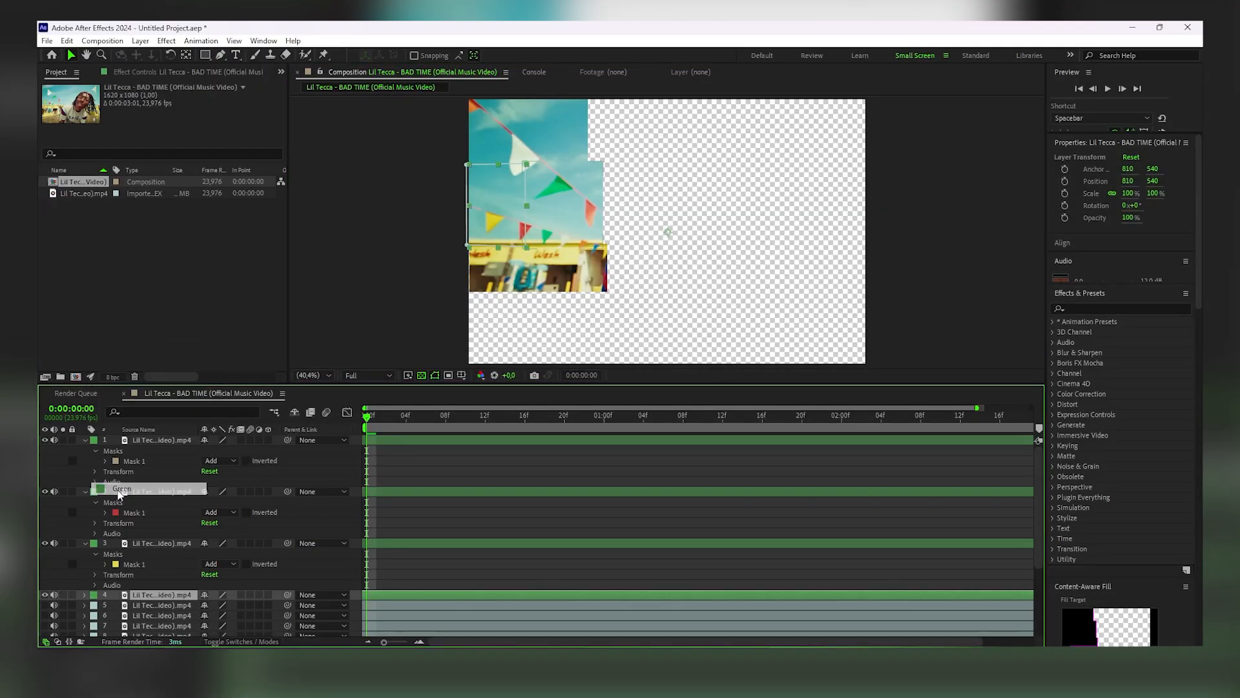
left_click(84, 441)
left_click(84, 451)
left_click(84, 460)
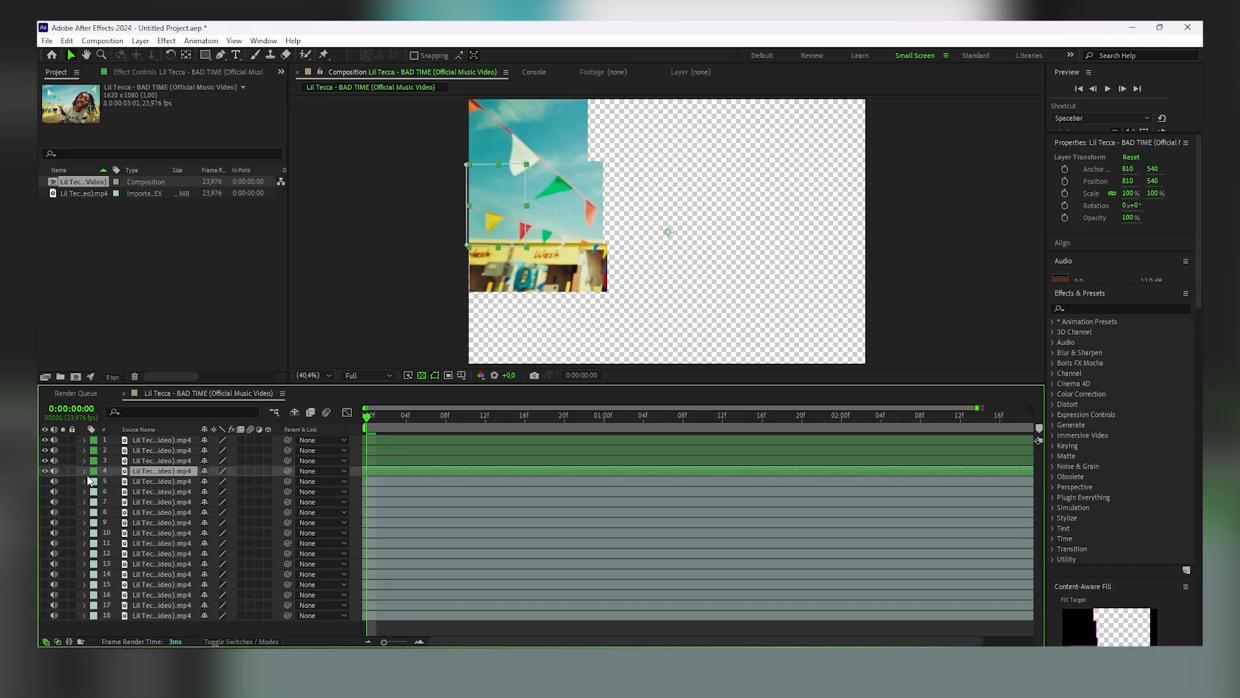
Show layer 5 and mask it with a small rectangle over the frame's lower-left corner.
left_click(84, 481)
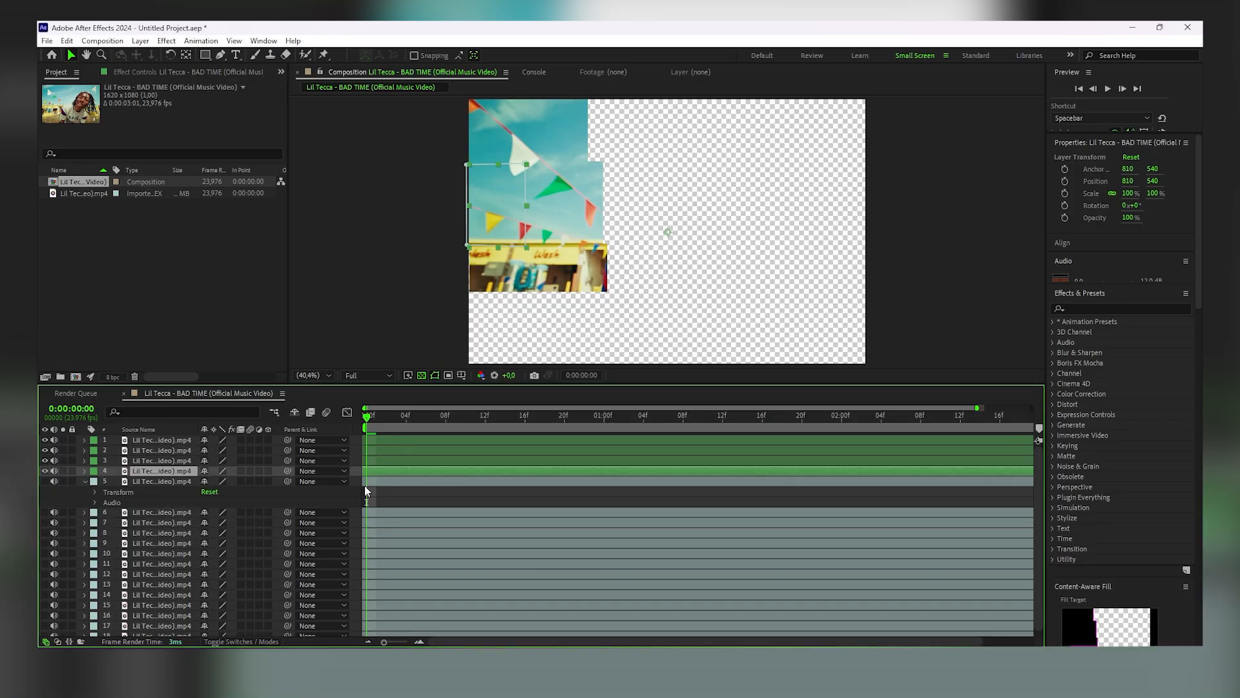
left_click(365, 484)
left_click(45, 481)
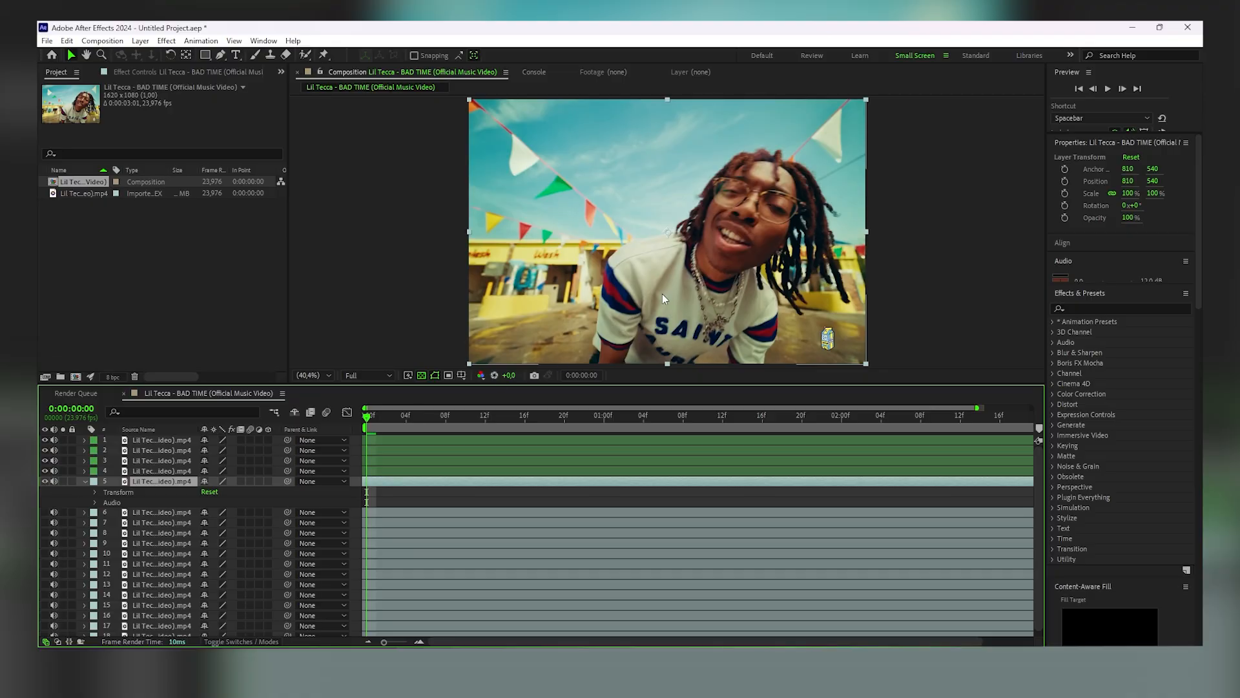
left_click(205, 55)
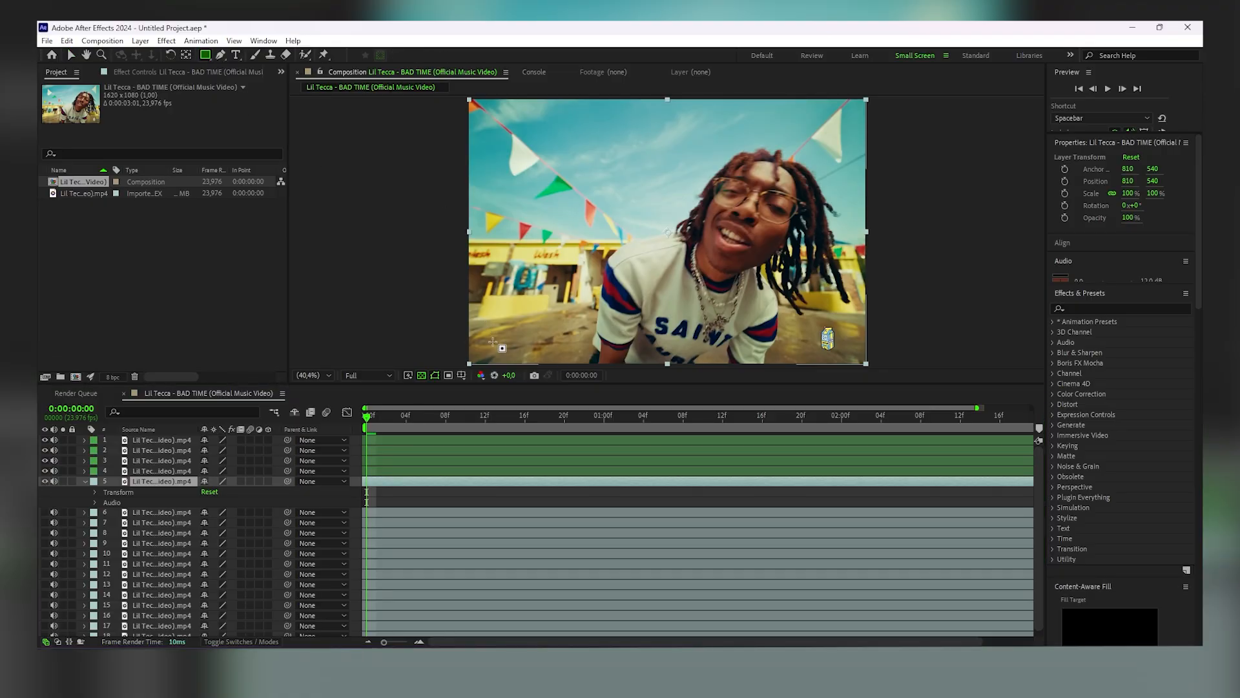
left_click_drag(471, 304, 524, 371)
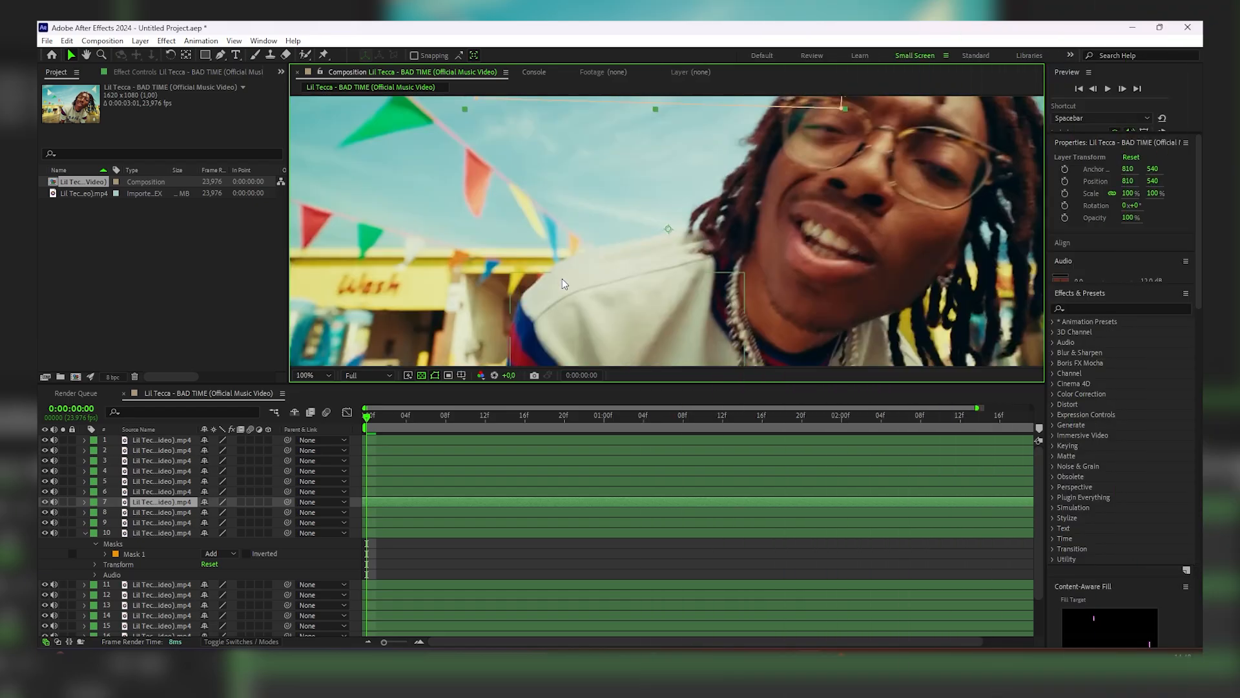
Fit the composition in view and extend the lower corners of layer 7's mask at the frame's top centre to cover its edge gaps.
scroll(562, 279, "down", 1)
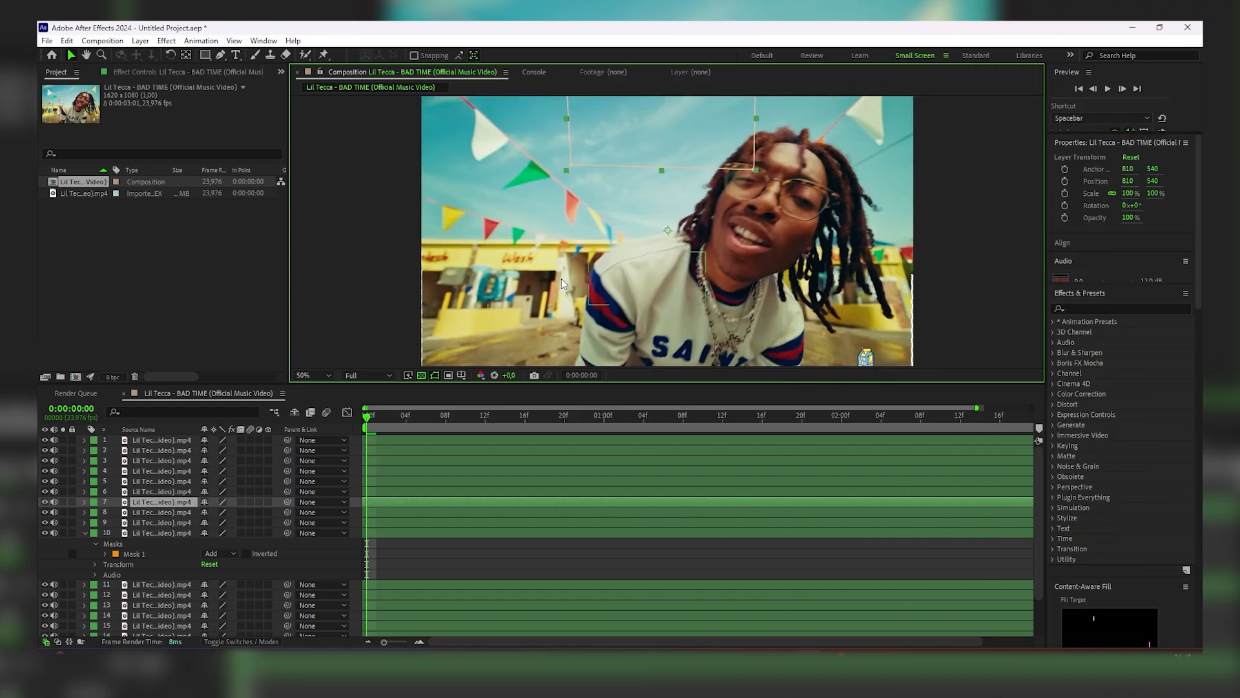
scroll(561, 269, "down", 1)
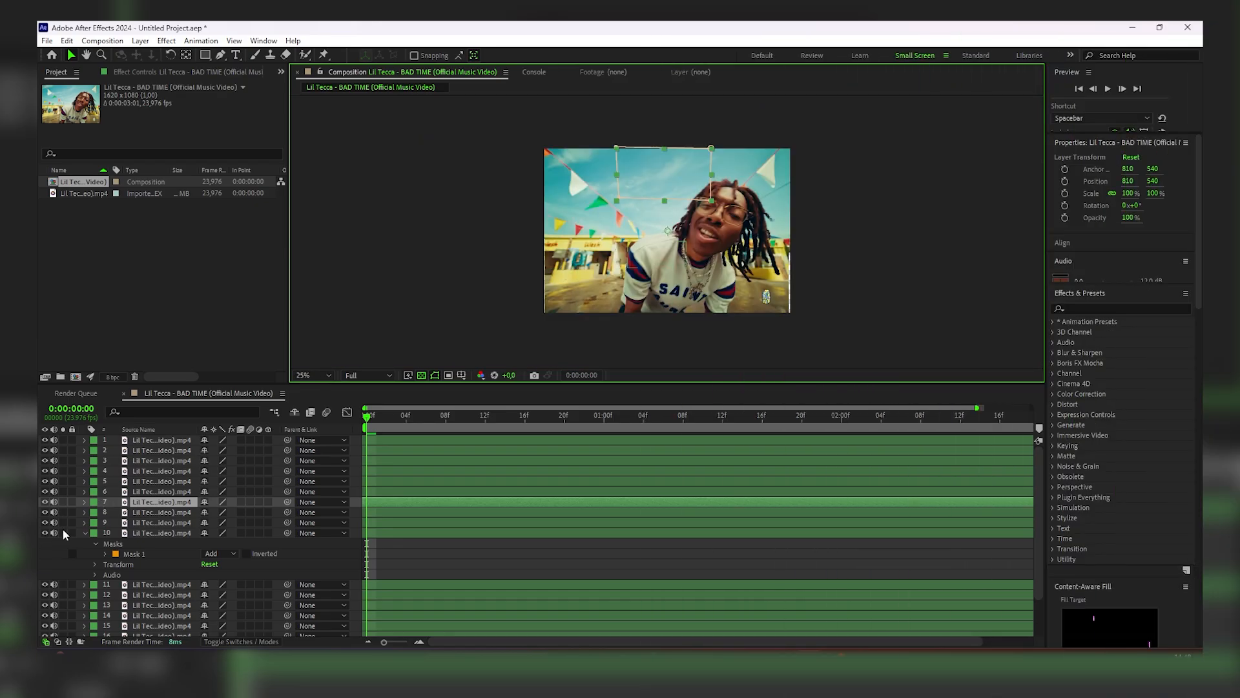
scroll(476, 294, "up", 1)
left_click(328, 375)
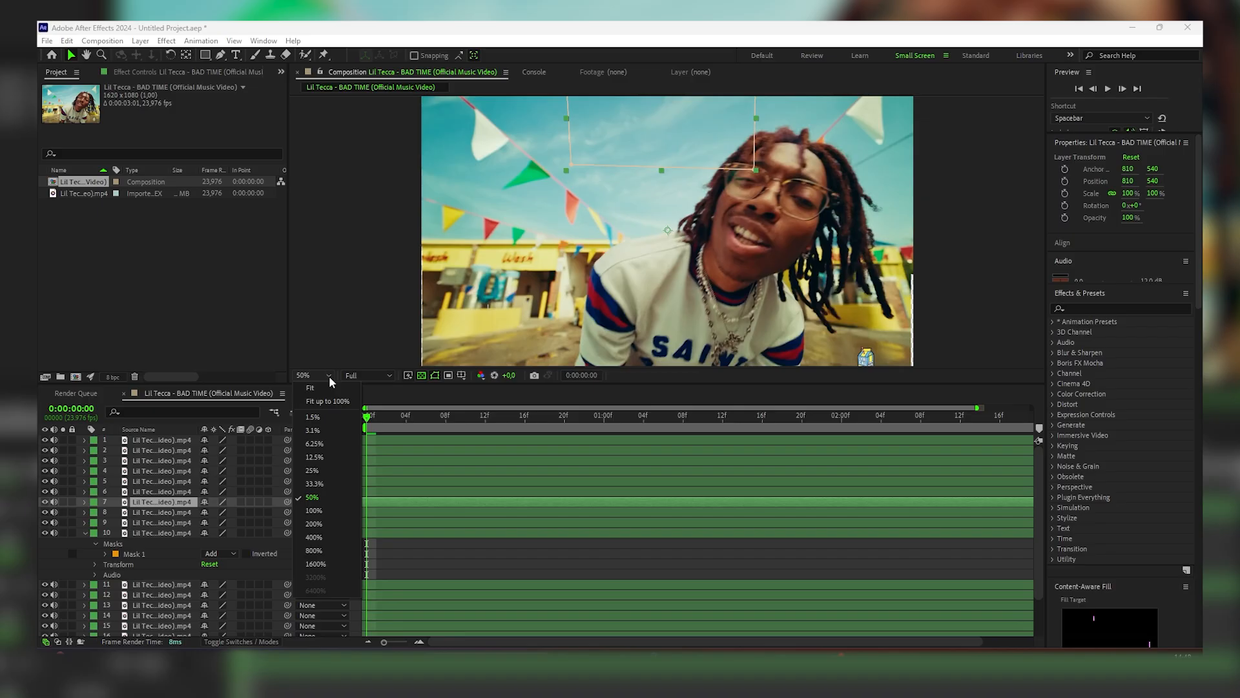
left_click(316, 387)
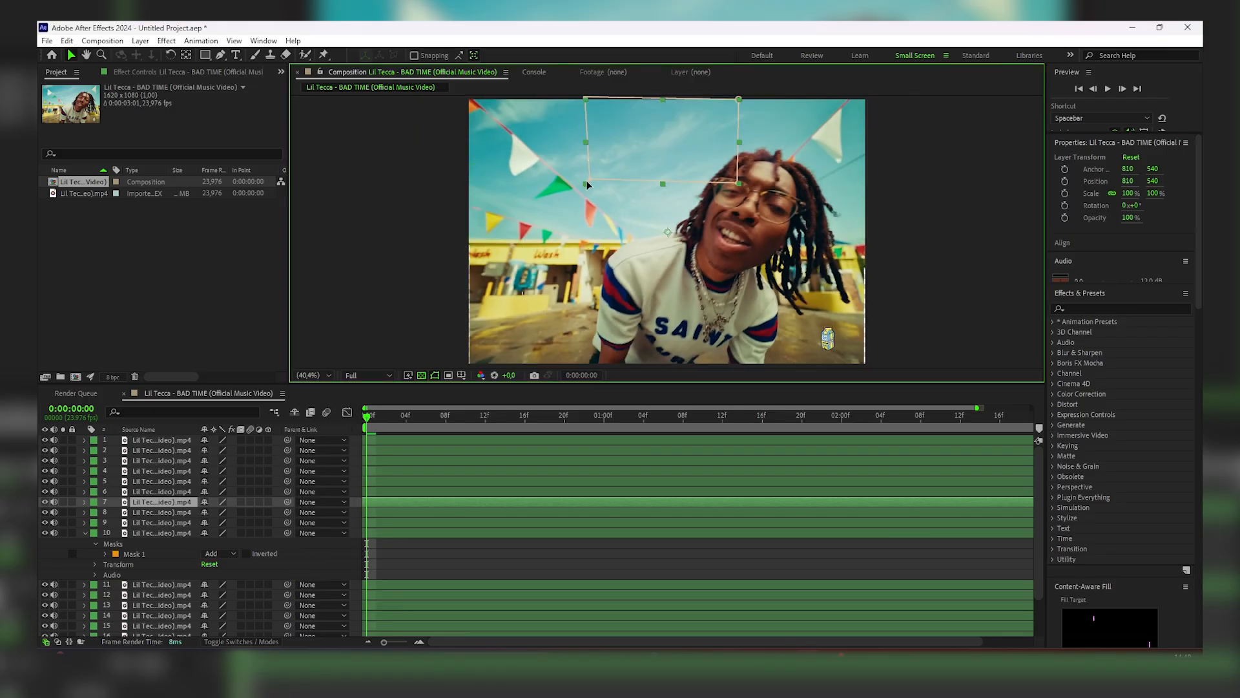
left_click_drag(588, 180, 581, 187)
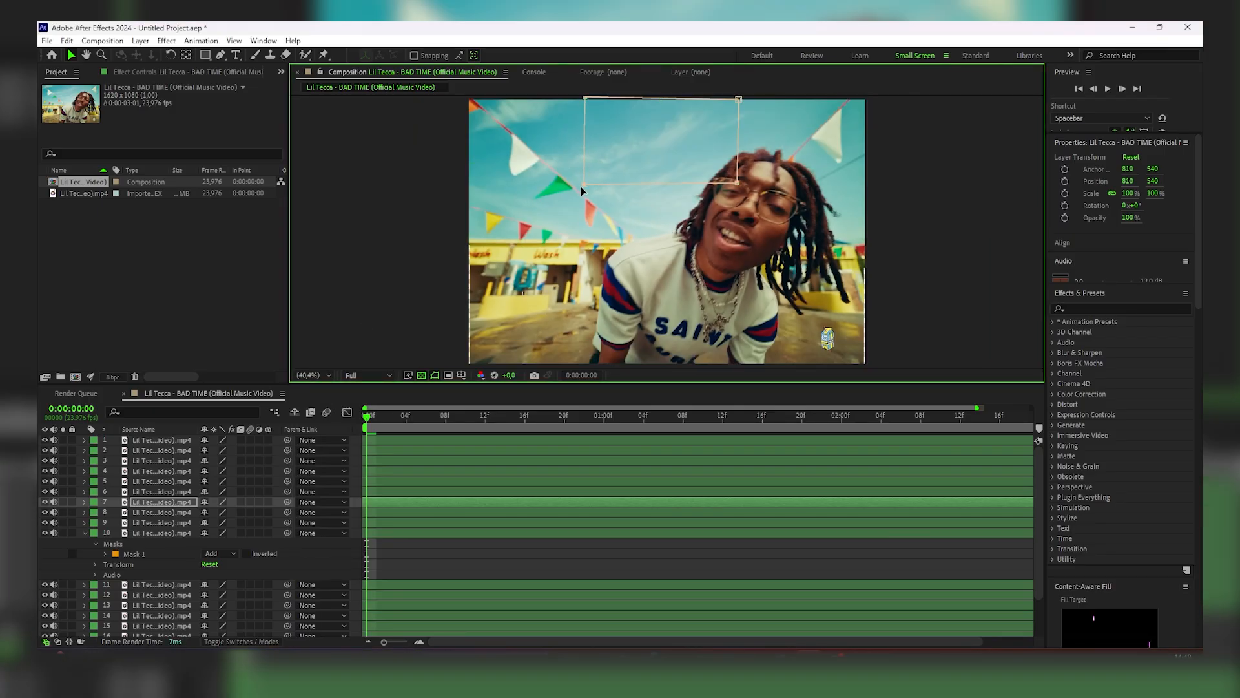
double_click(740, 187)
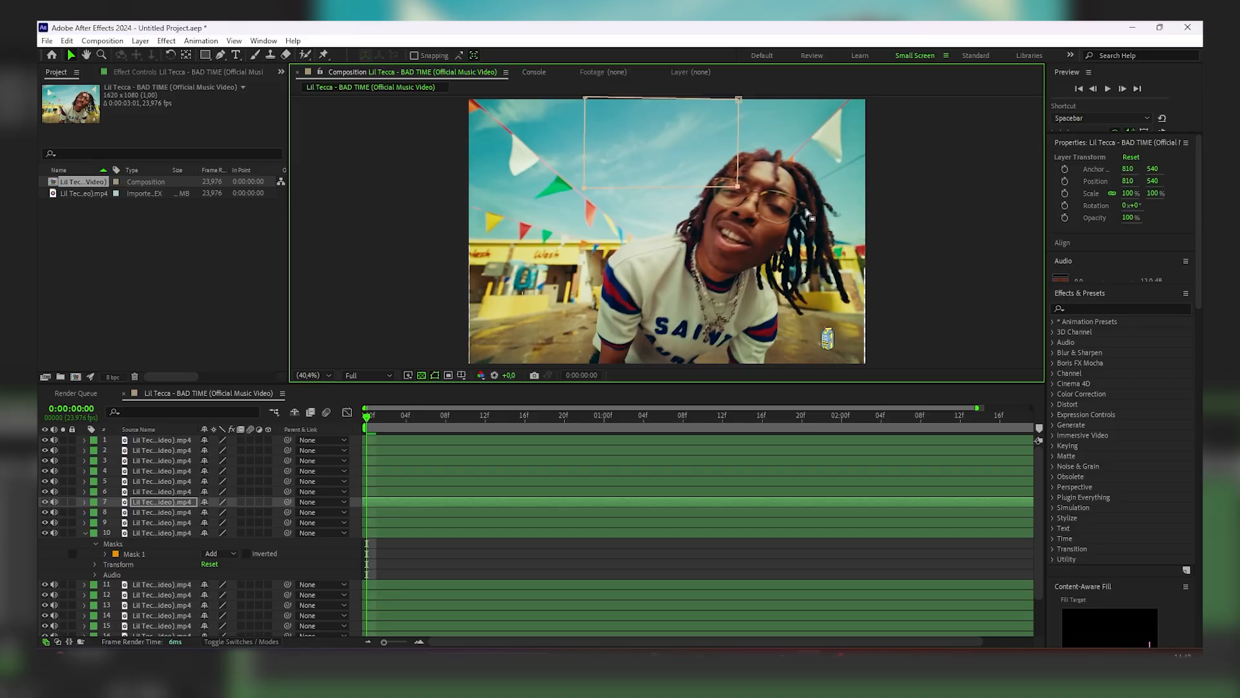
left_click(513, 553)
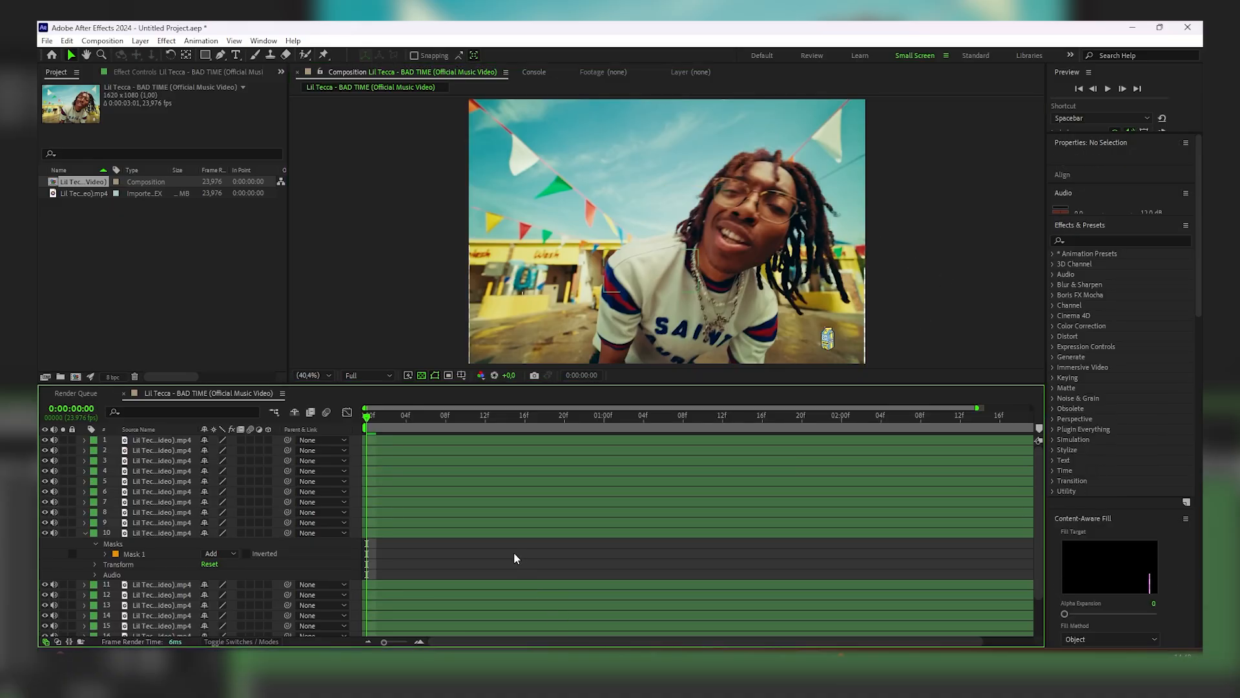
Extend the outer corners of layer 16's mask past the frame's right edge in the lower-right area.
left_click(513, 327)
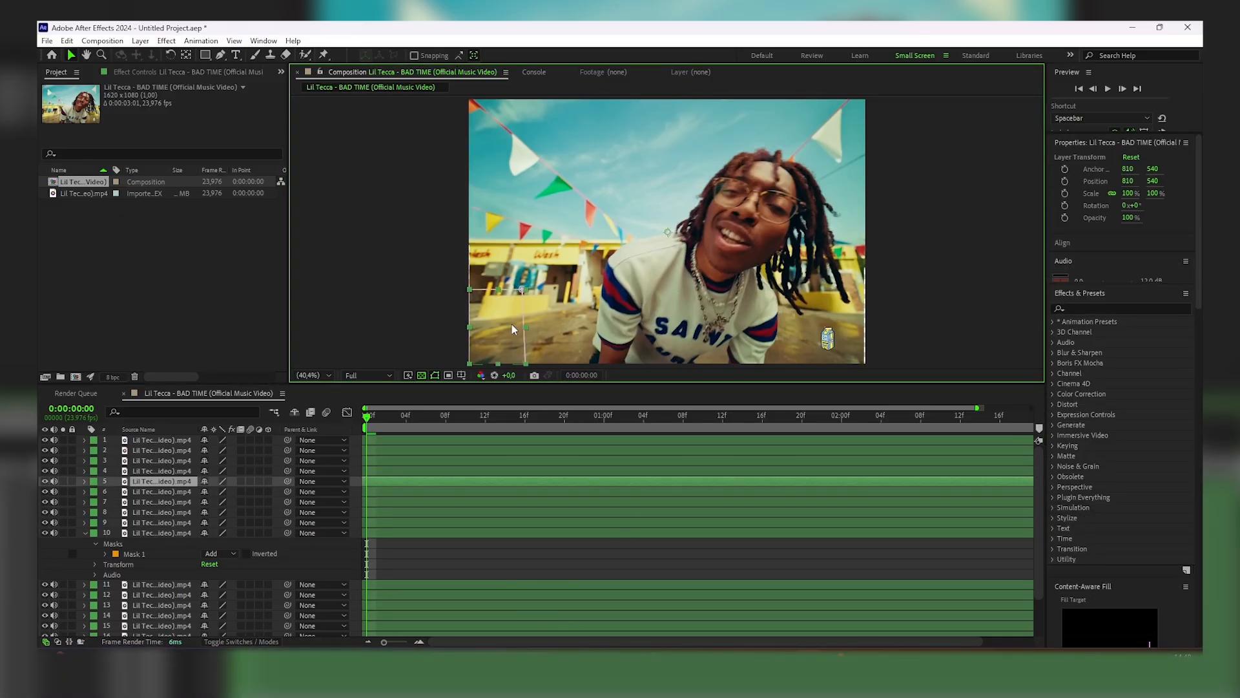
left_click(933, 327)
left_click(848, 312)
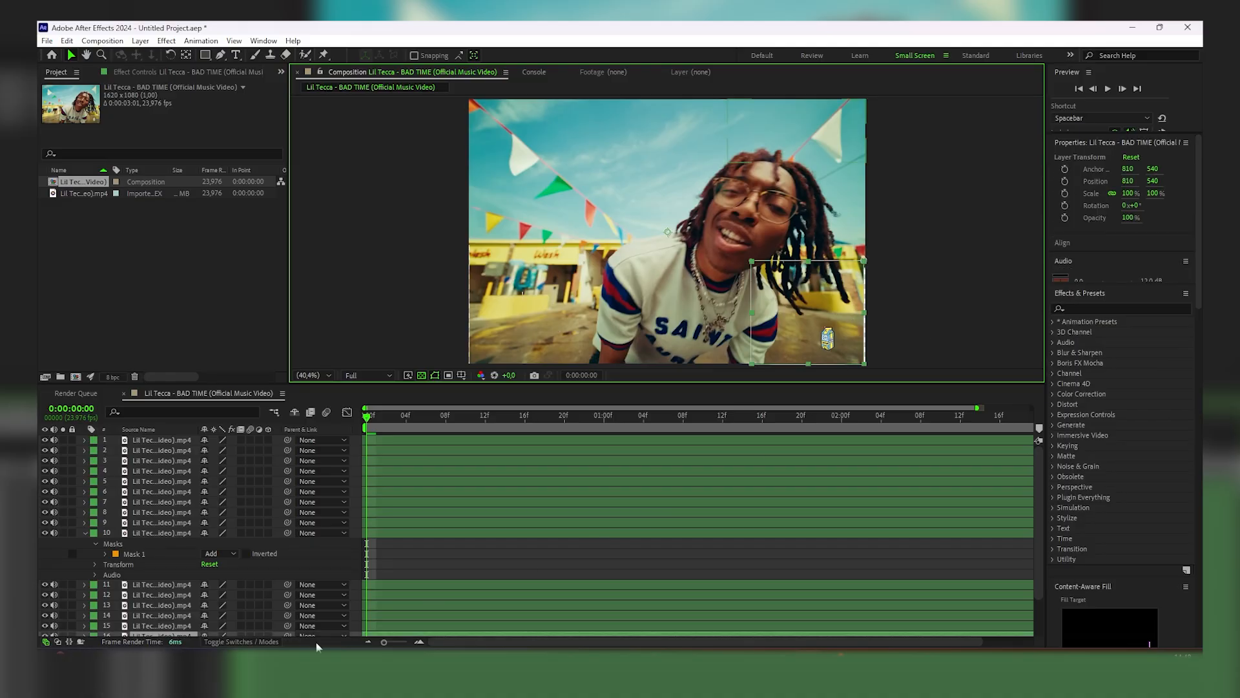
scroll(269, 614, "down", 3)
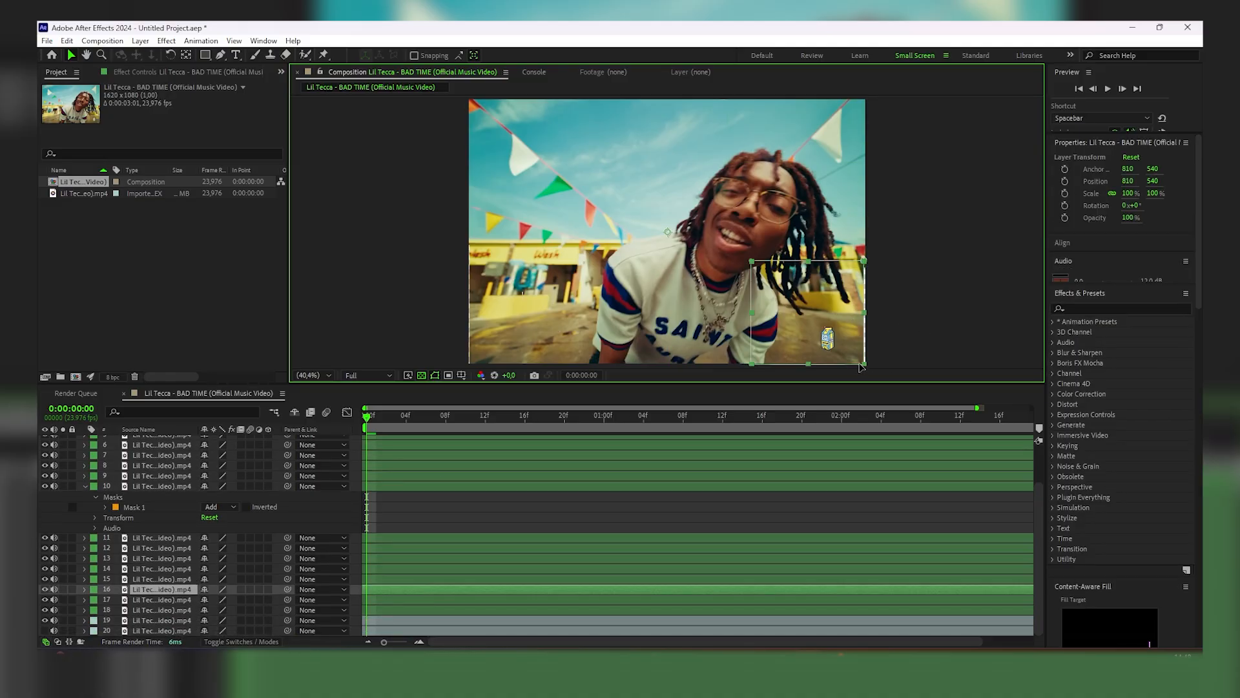
left_click_drag(864, 365, 868, 366)
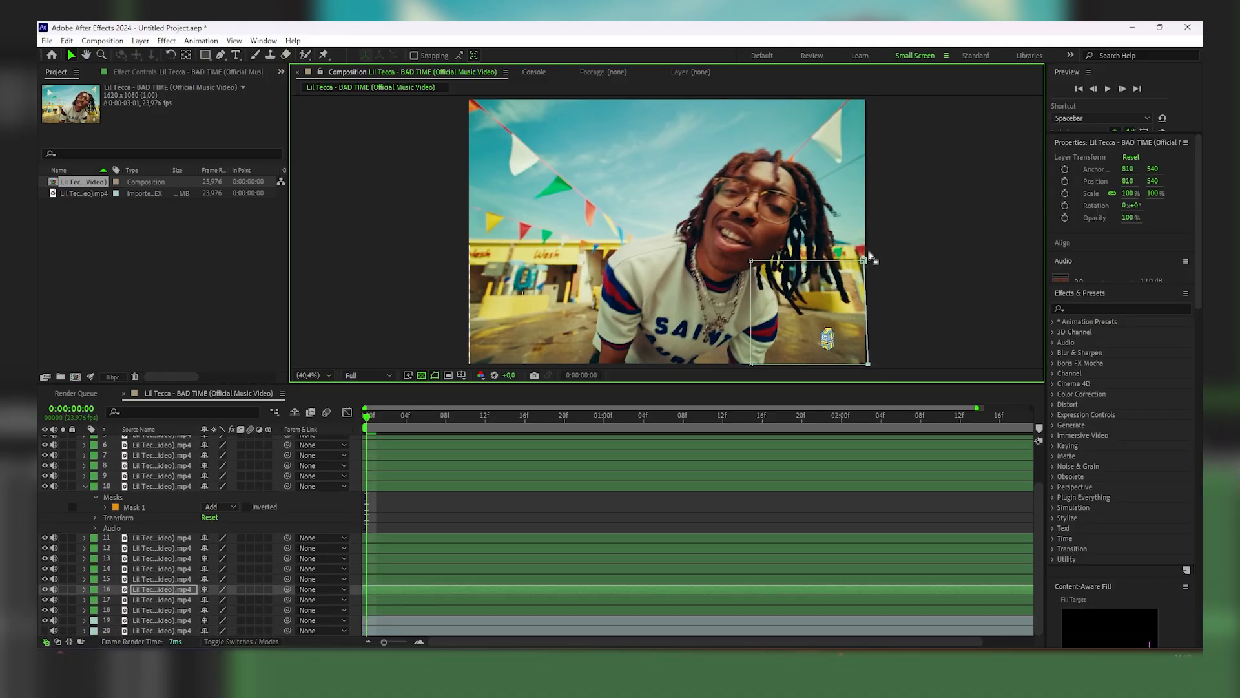
left_click_drag(865, 261, 868, 260)
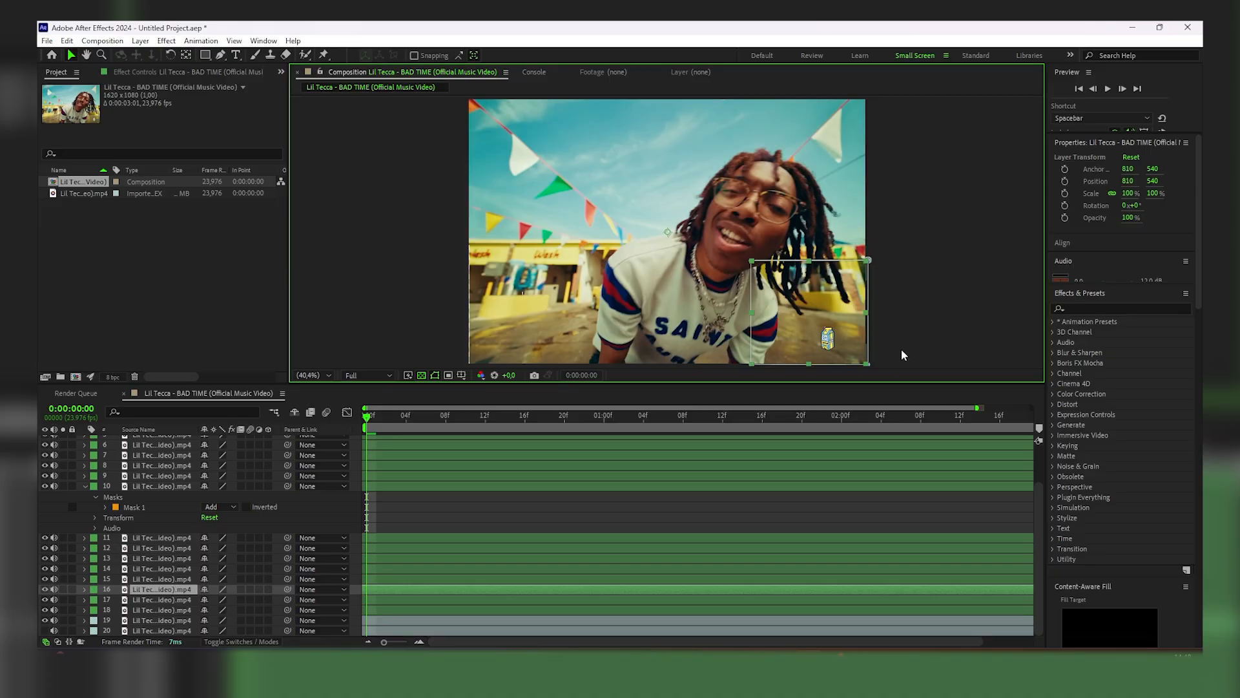
Toggle the visibility of layers 15, 8 and 13 around the face to check which area each piece covers.
key("ctrl+Up")
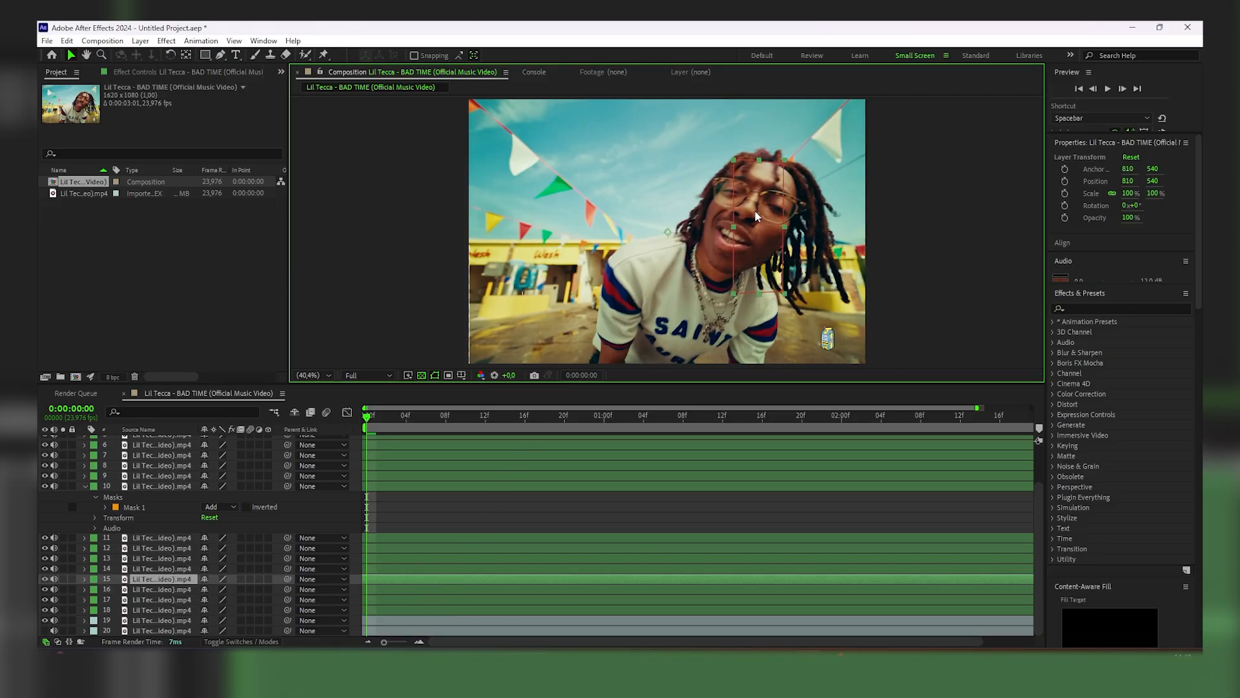
left_click(45, 579)
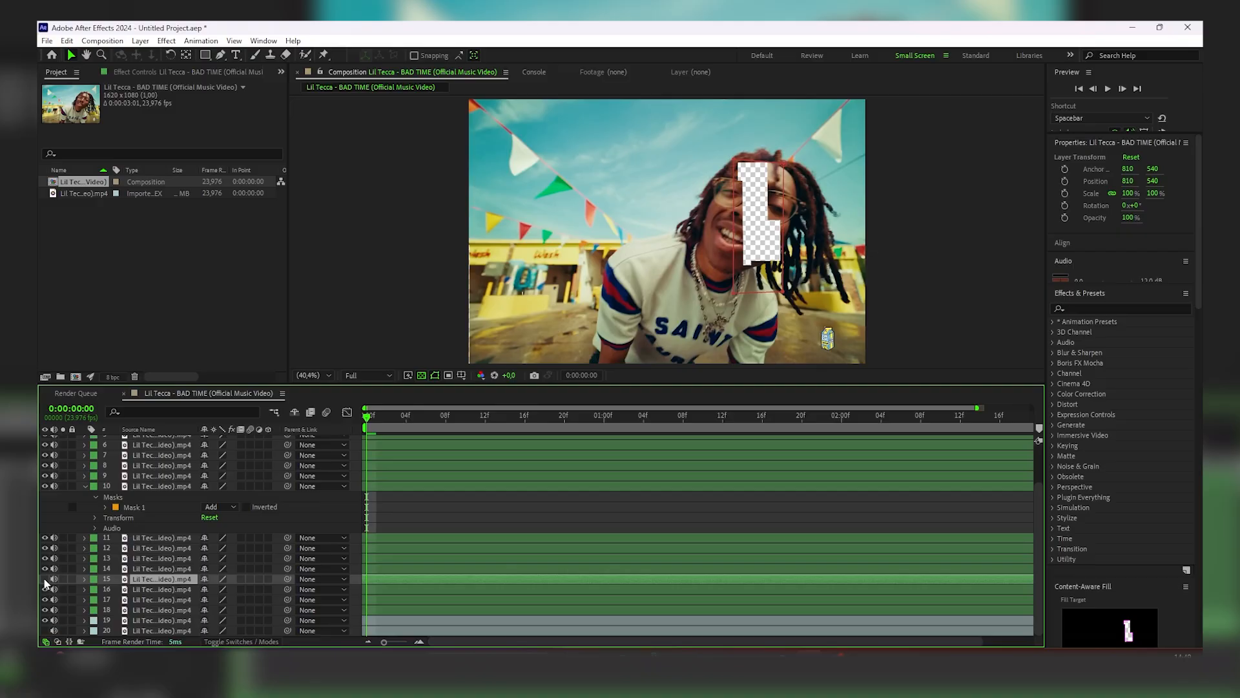
left_click(44, 579)
left_click(45, 579)
left_click(45, 579)
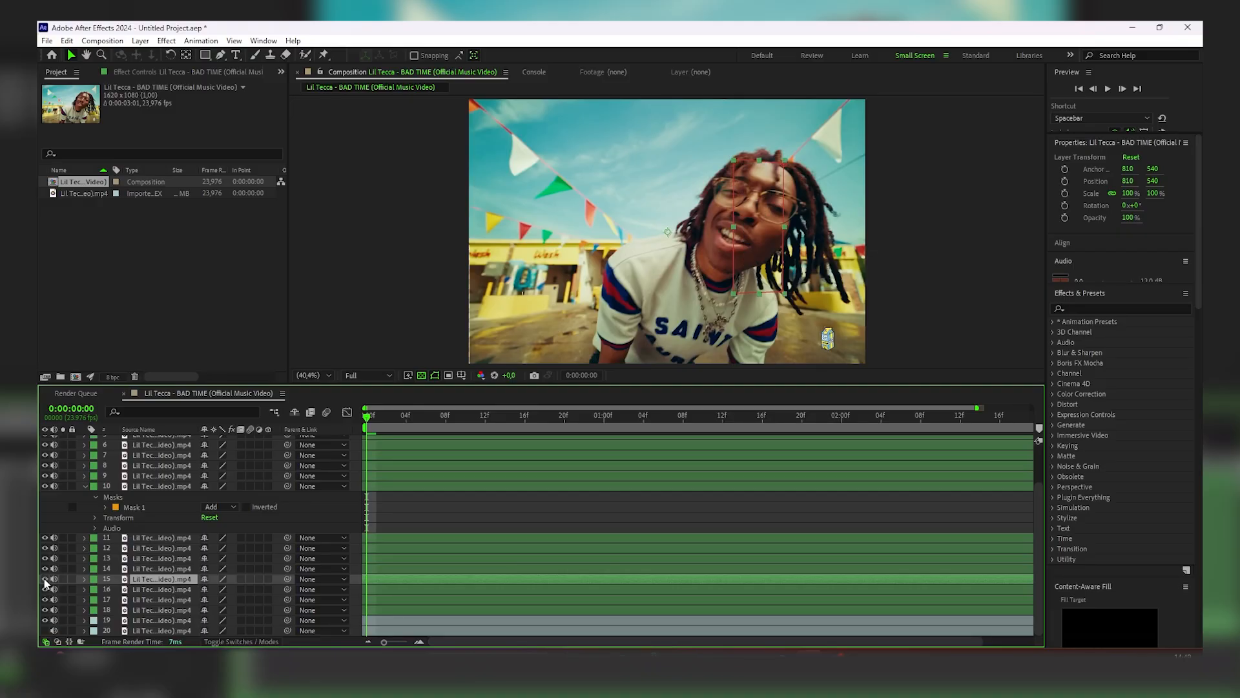
left_click(722, 231)
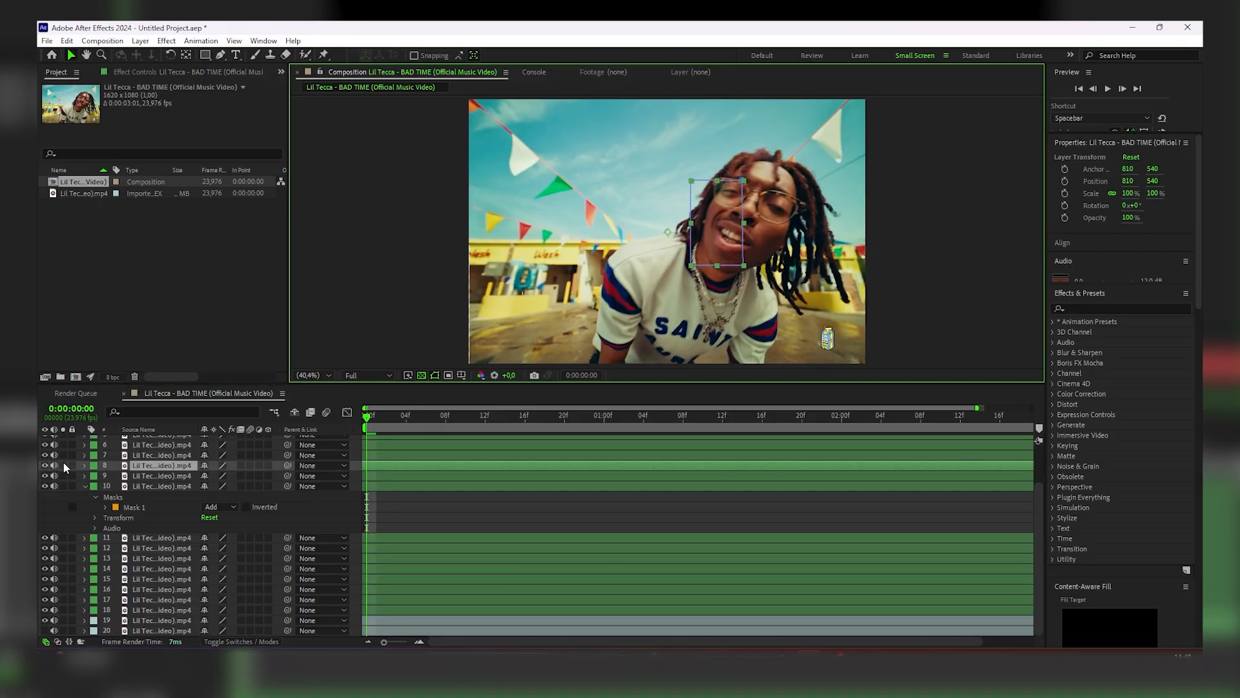
left_click(46, 465)
left_click(46, 466)
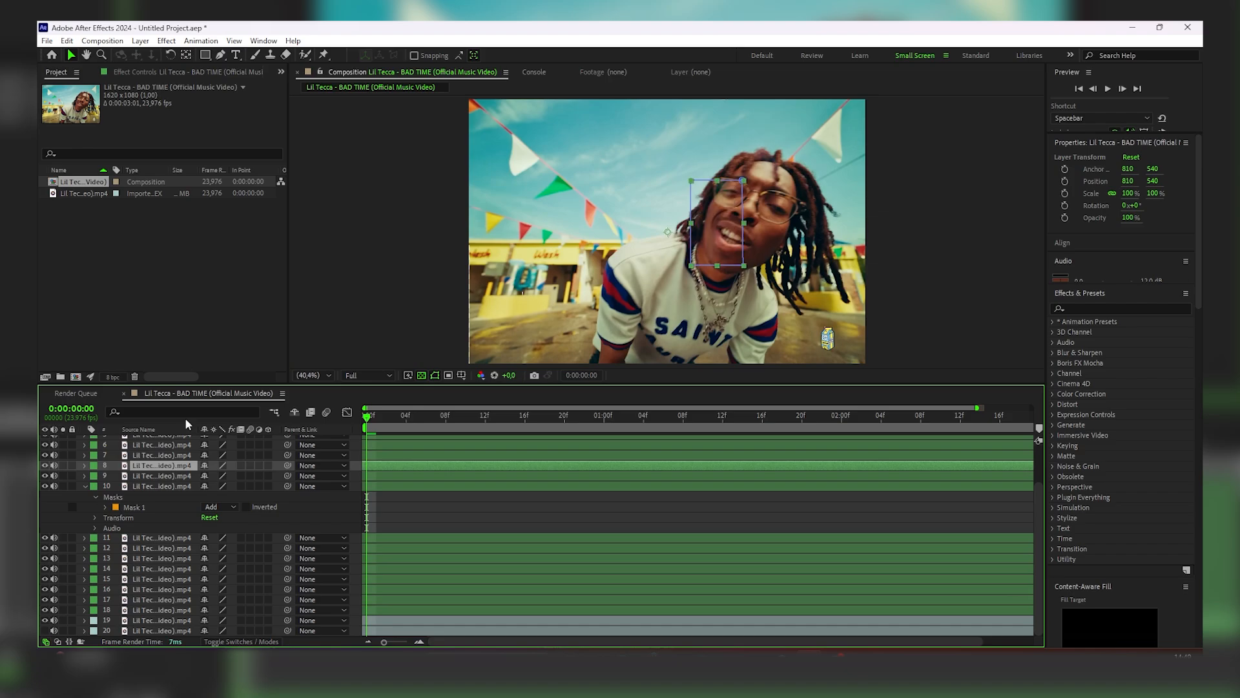
left_click(773, 199)
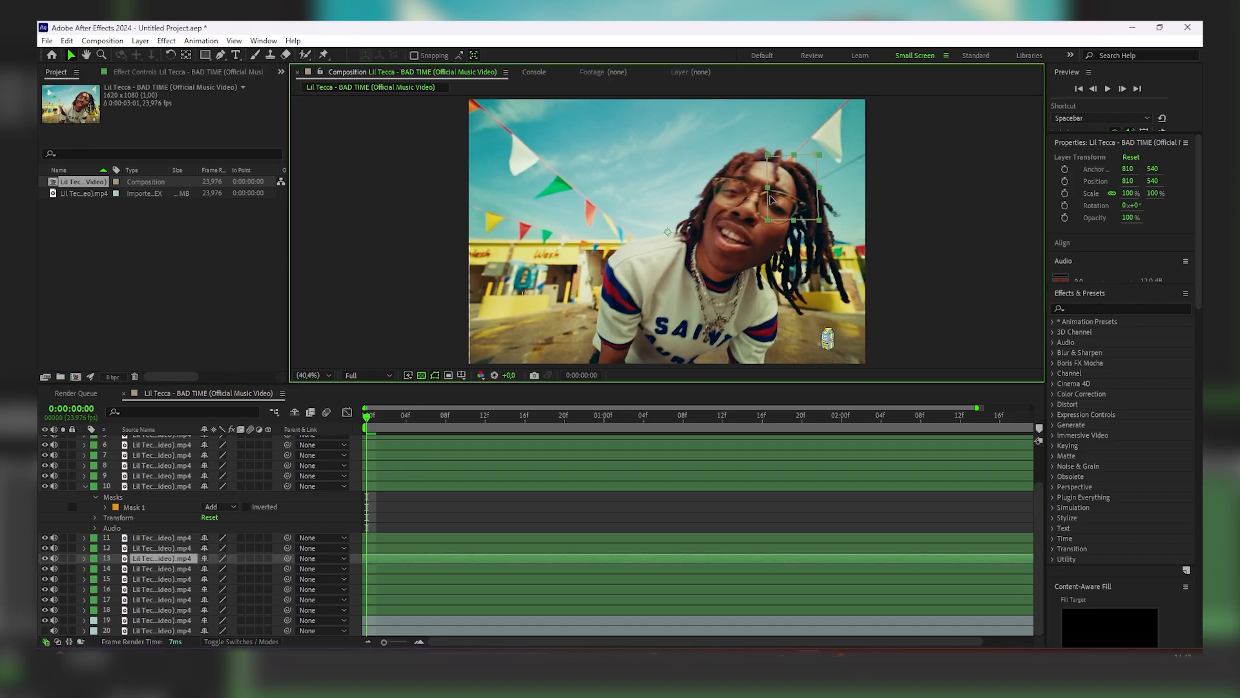
left_click(46, 558)
left_click(46, 558)
left_click(46, 558)
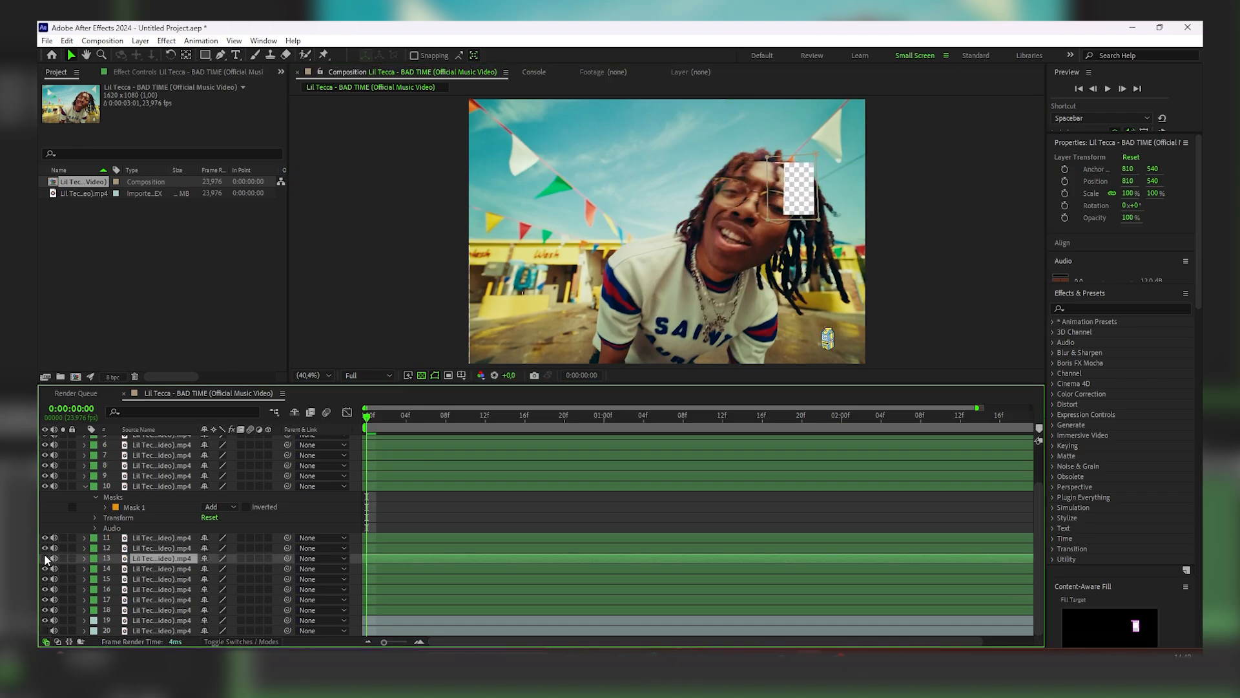
left_click(46, 558)
Collapse layer 10's properties and make layers 1 to 18 3D layers.
scroll(315, 575, "up", 1)
scroll(316, 575, "up", 1)
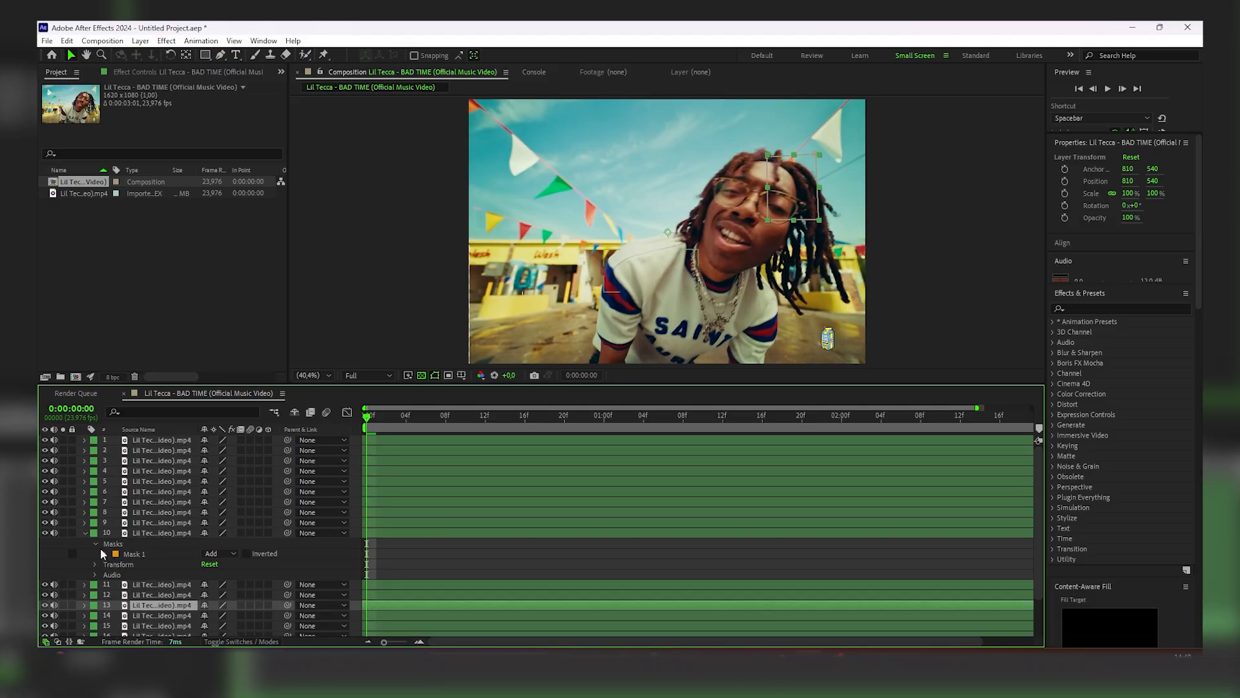
left_click(84, 530)
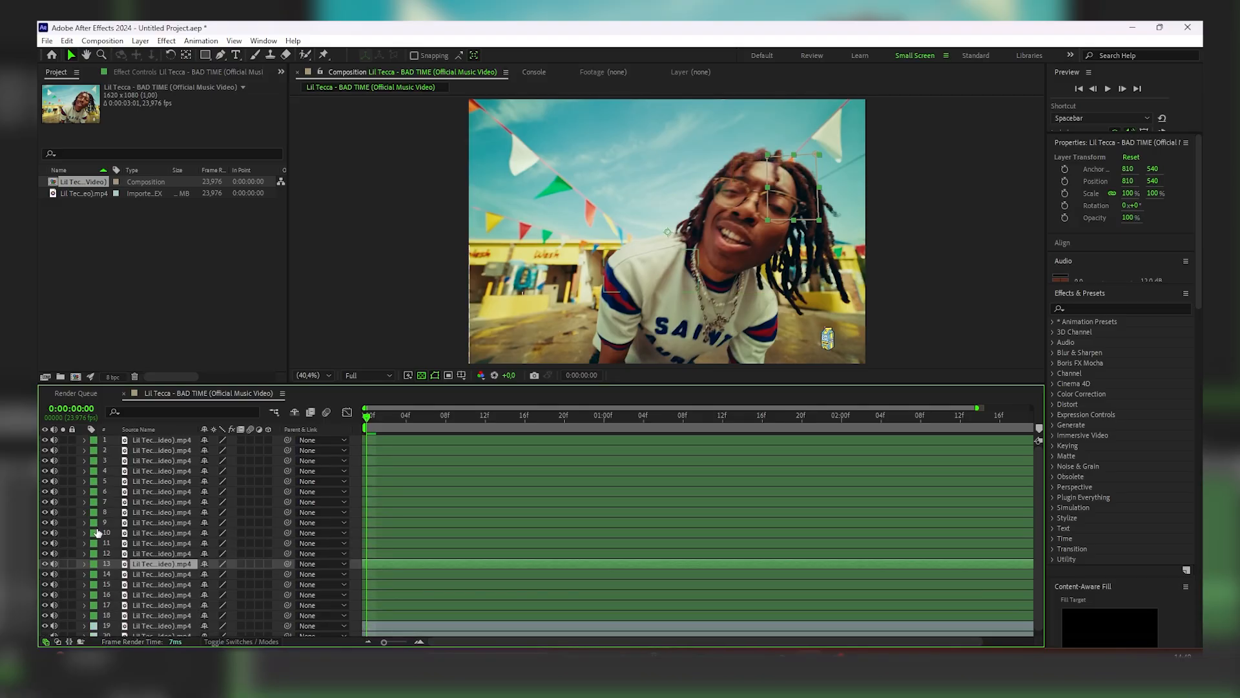
left_click_drag(267, 440, 270, 624)
Delete the leftover layer 20.
left_click(171, 633)
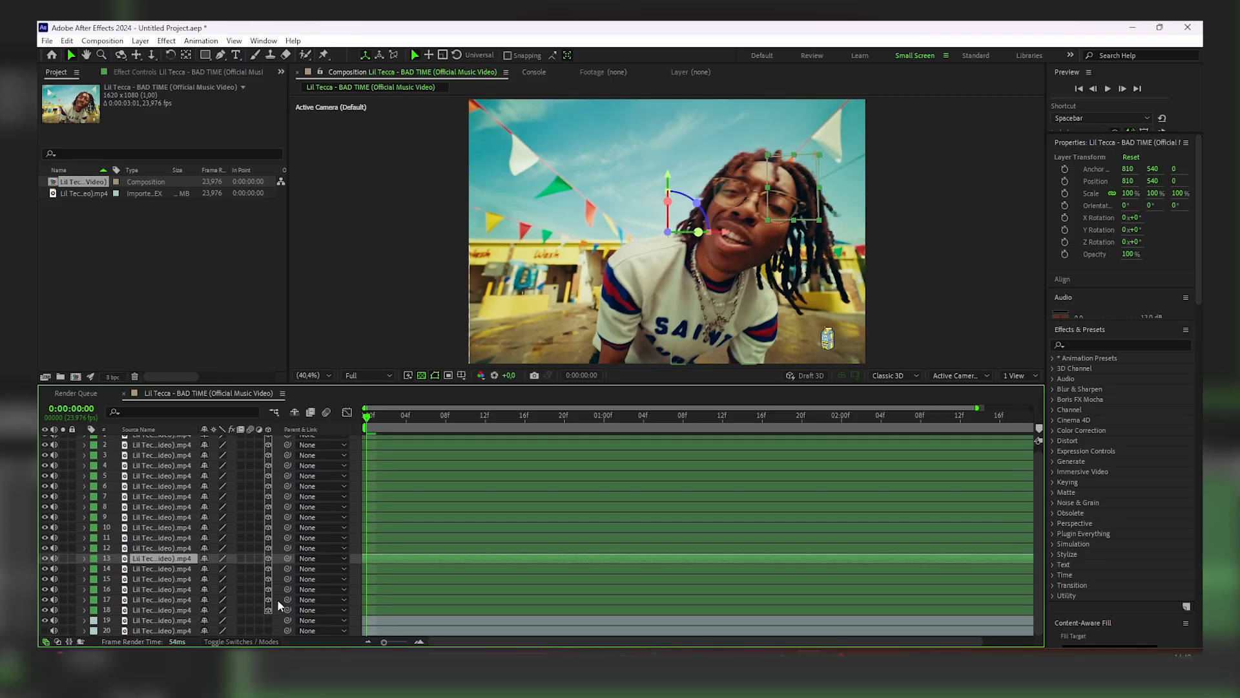
key("Delete")
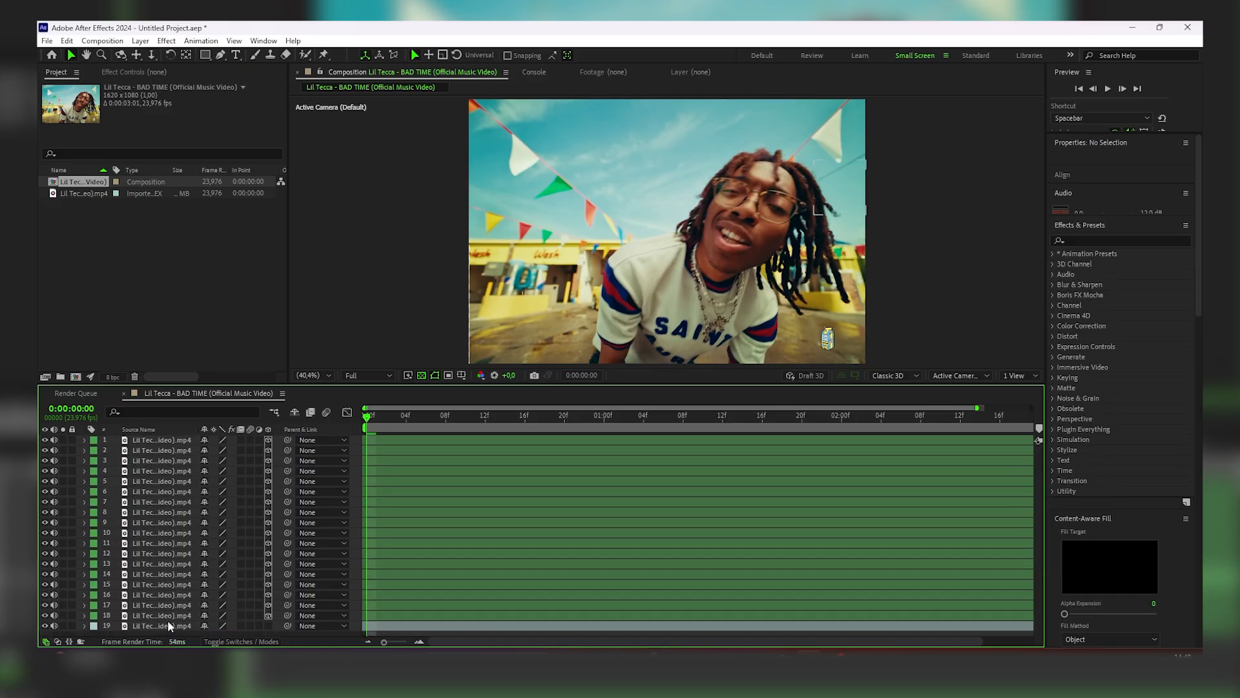
left_click(169, 627)
key("Delete")
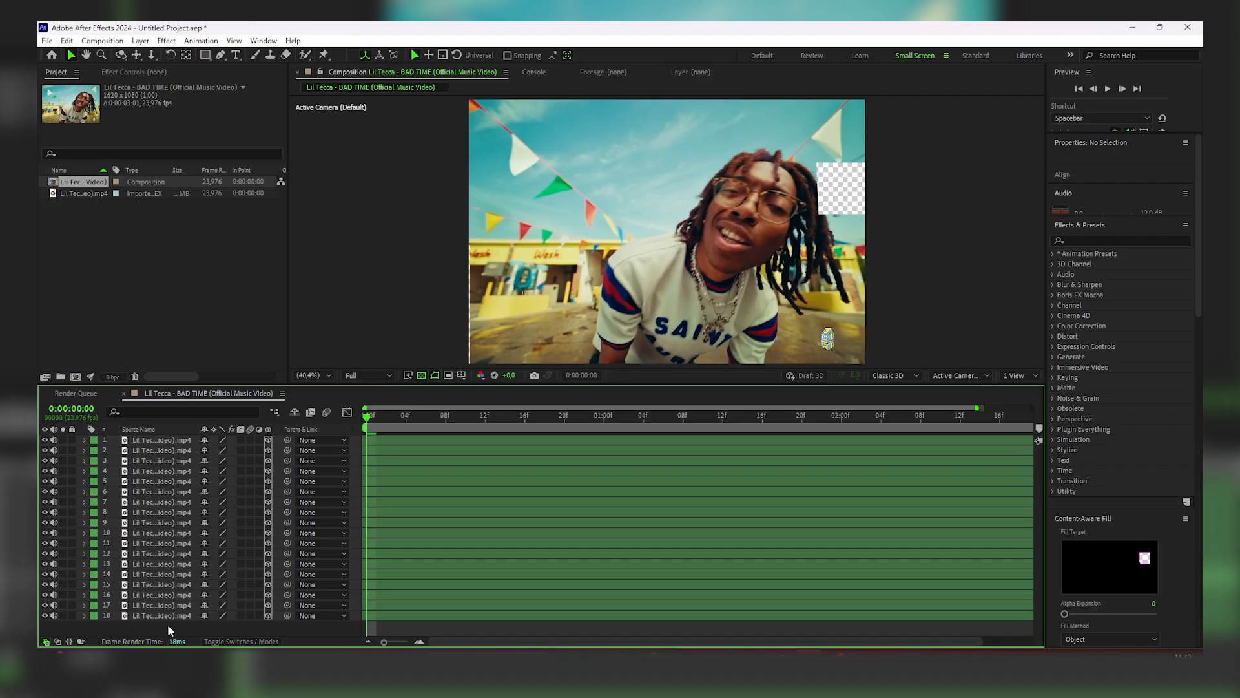
key("ctrl+z")
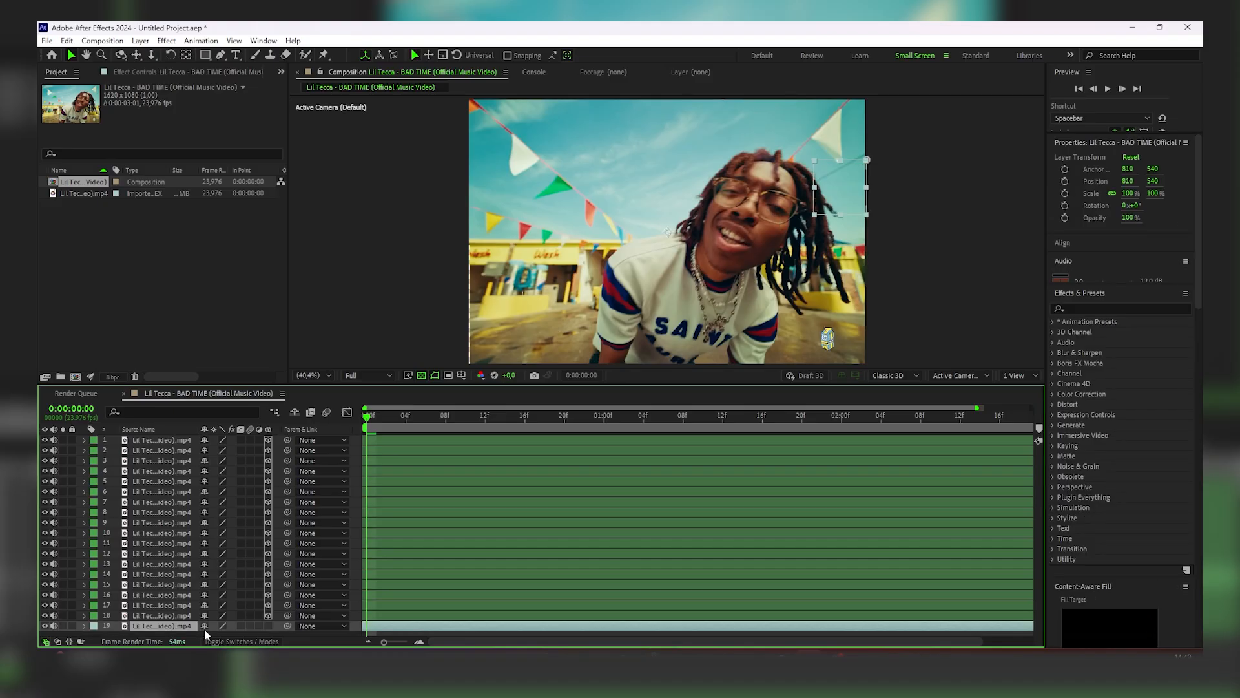
Label layer 19 Green and make it a 3D layer.
left_click(94, 625)
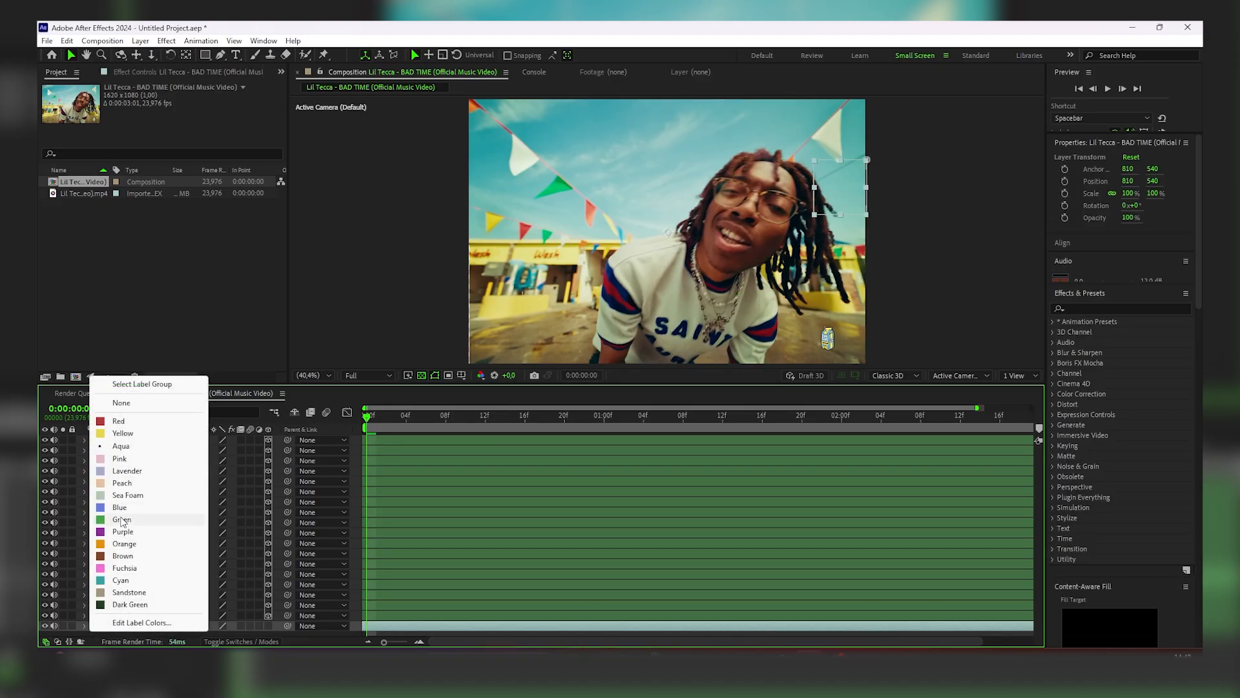
left_click(122, 520)
left_click(268, 626)
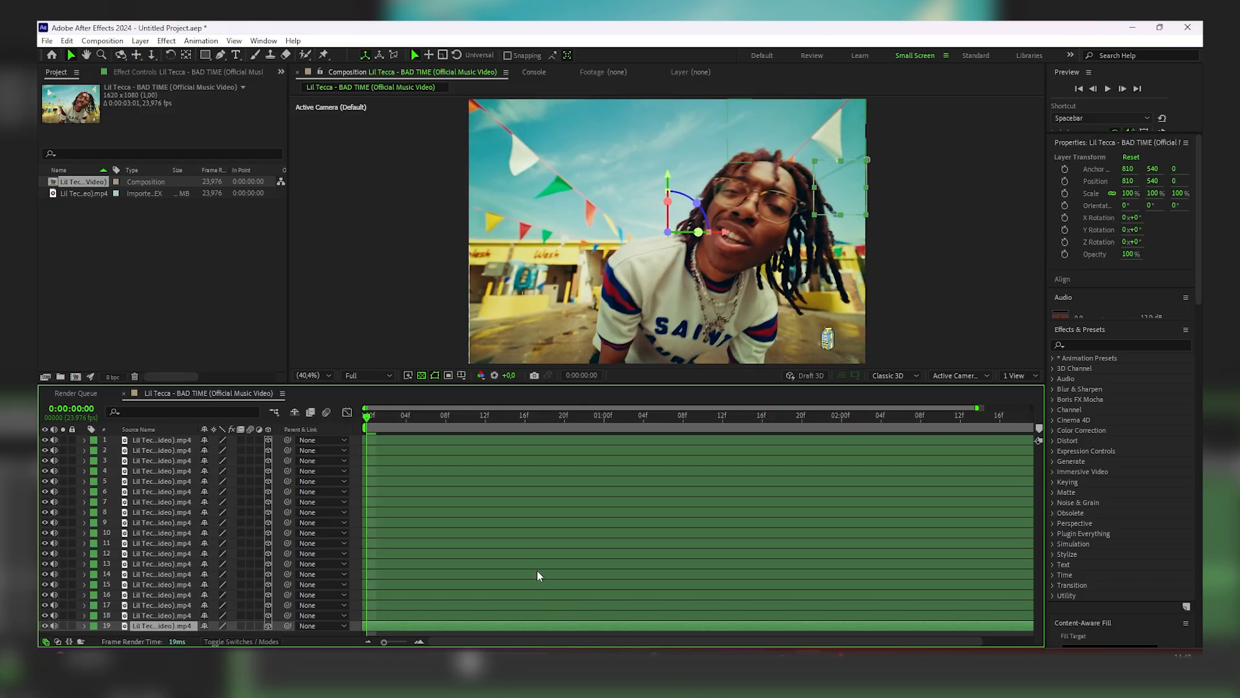
Expand layer 1's transform properties and add keyframes for Position, Scale and X, Y and Z Rotation at 0:00:00:00.
left_click(84, 441)
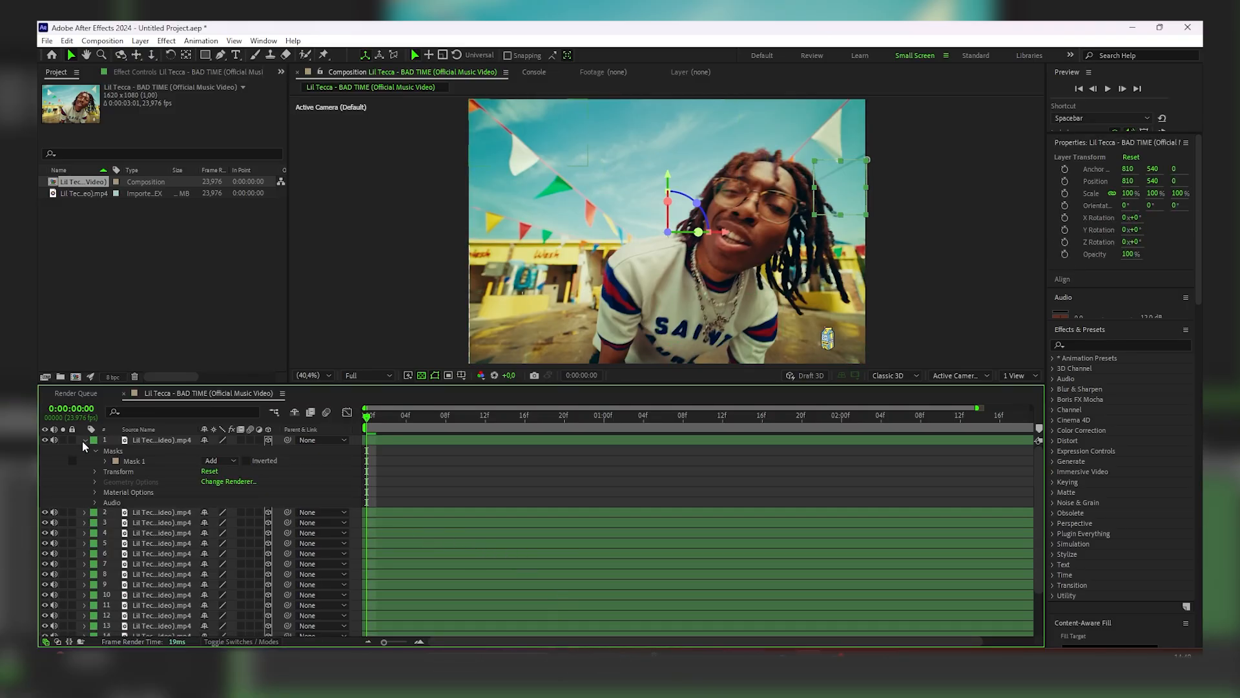
left_click(96, 471)
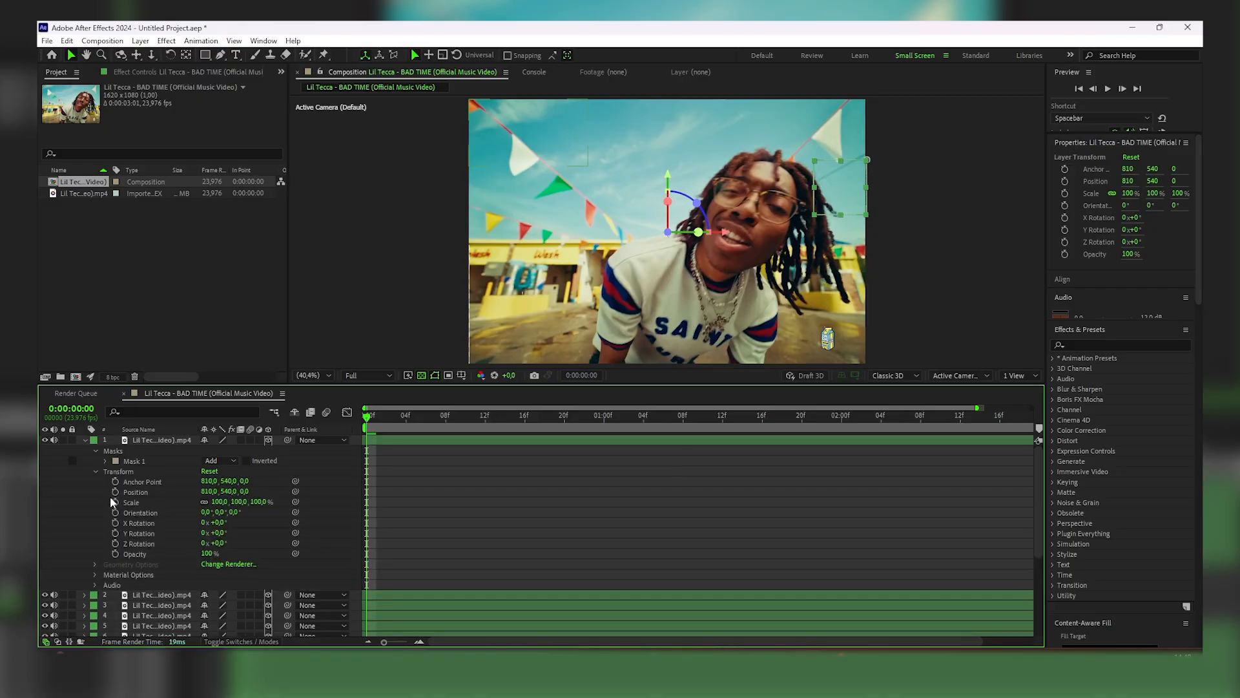
left_click(115, 492)
left_click(115, 503)
key("F2")
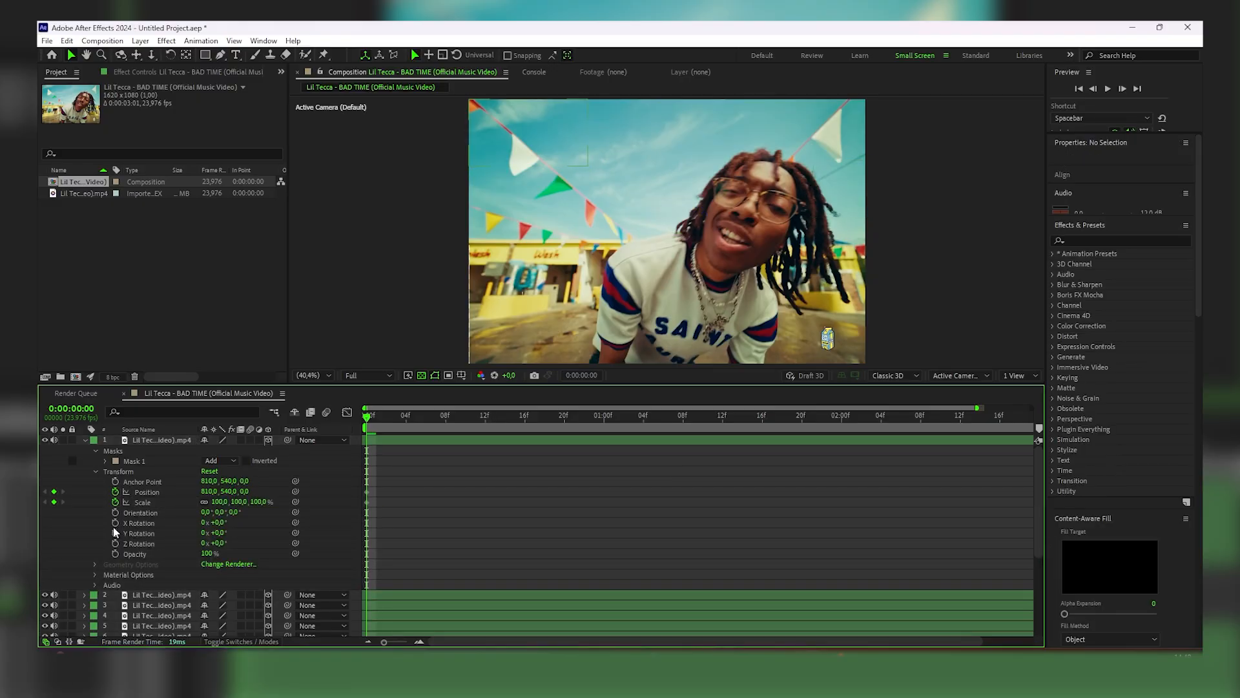
left_click(114, 523)
left_click(115, 533)
left_click(116, 543)
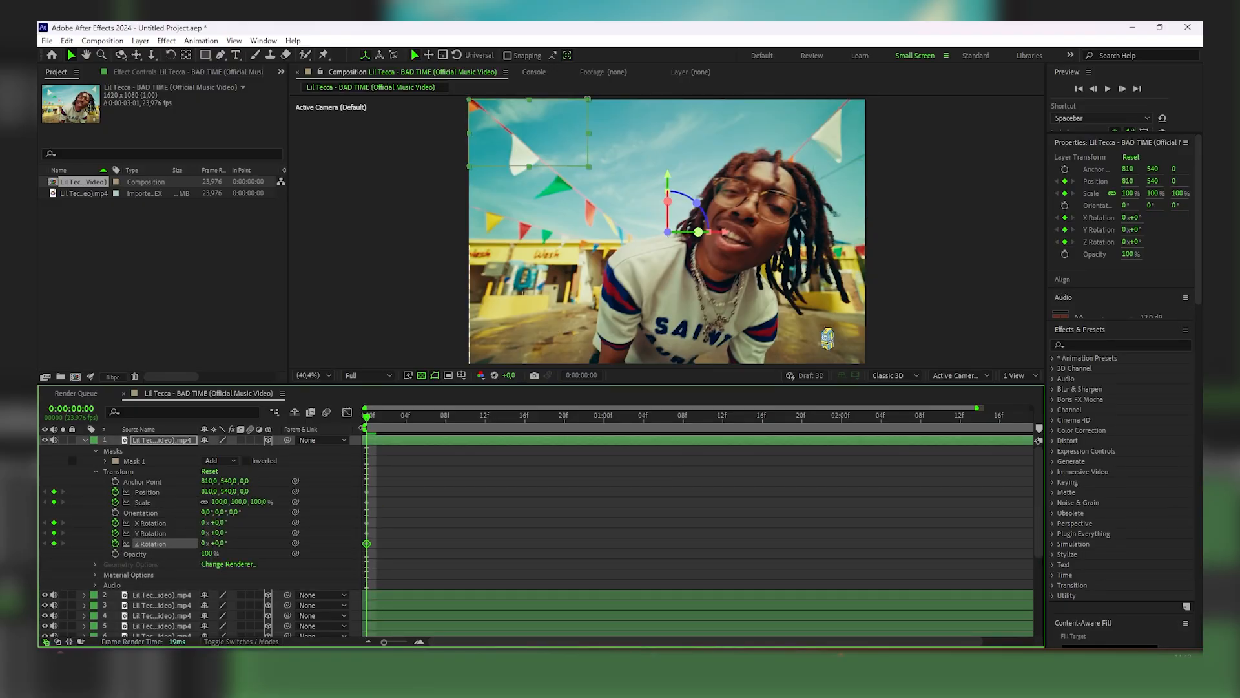
At 0:00:02:14, set layer 1's Scale to 89% and its Z position to about -1173 so the piece moves out of frame.
key("space")
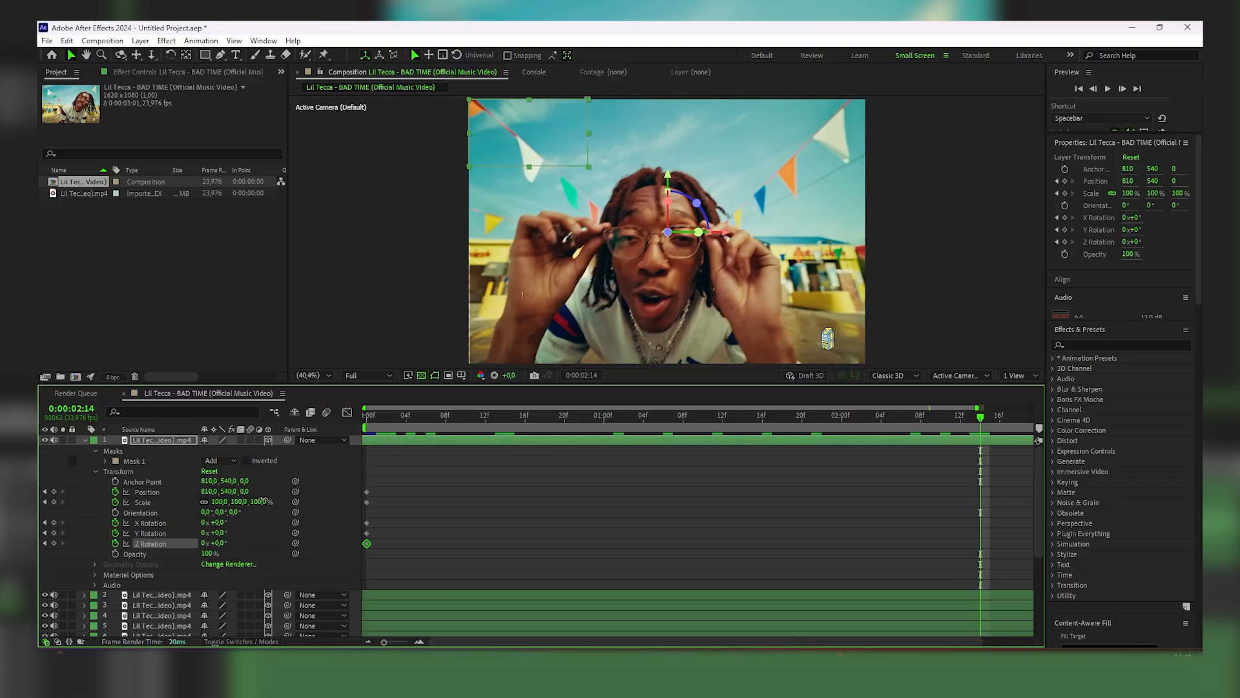
left_click_drag(259, 502, 234, 485)
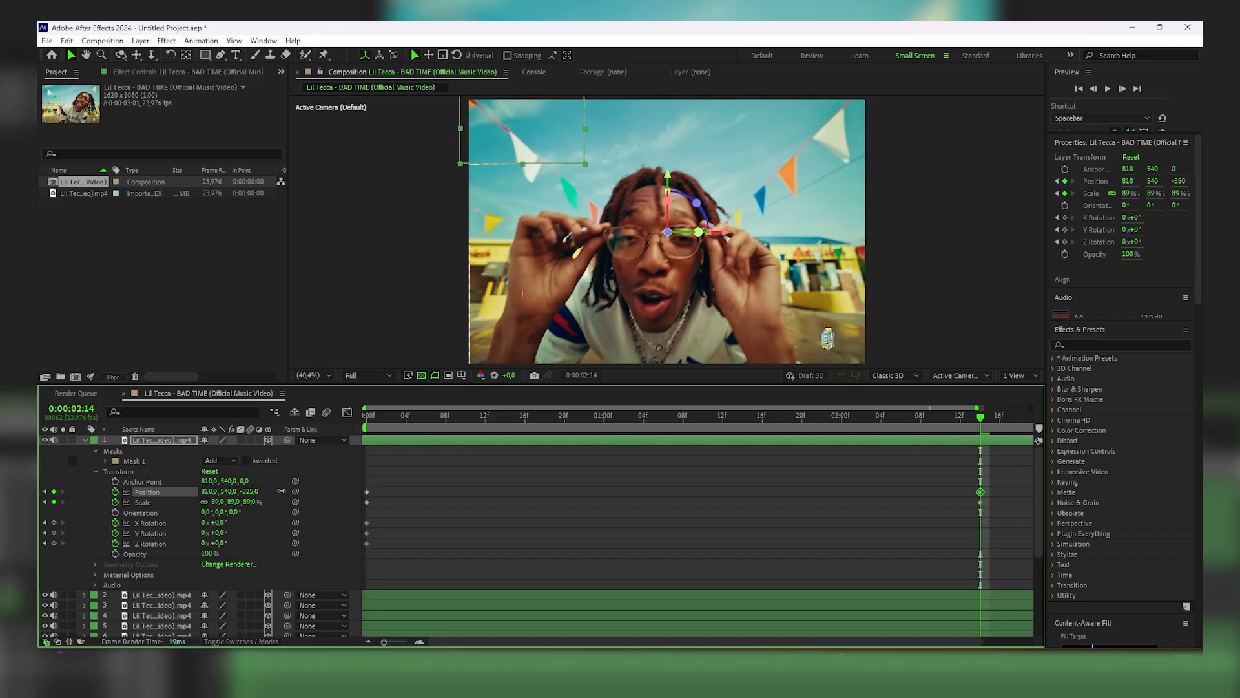
left_click_drag(281, 491, 91, 521)
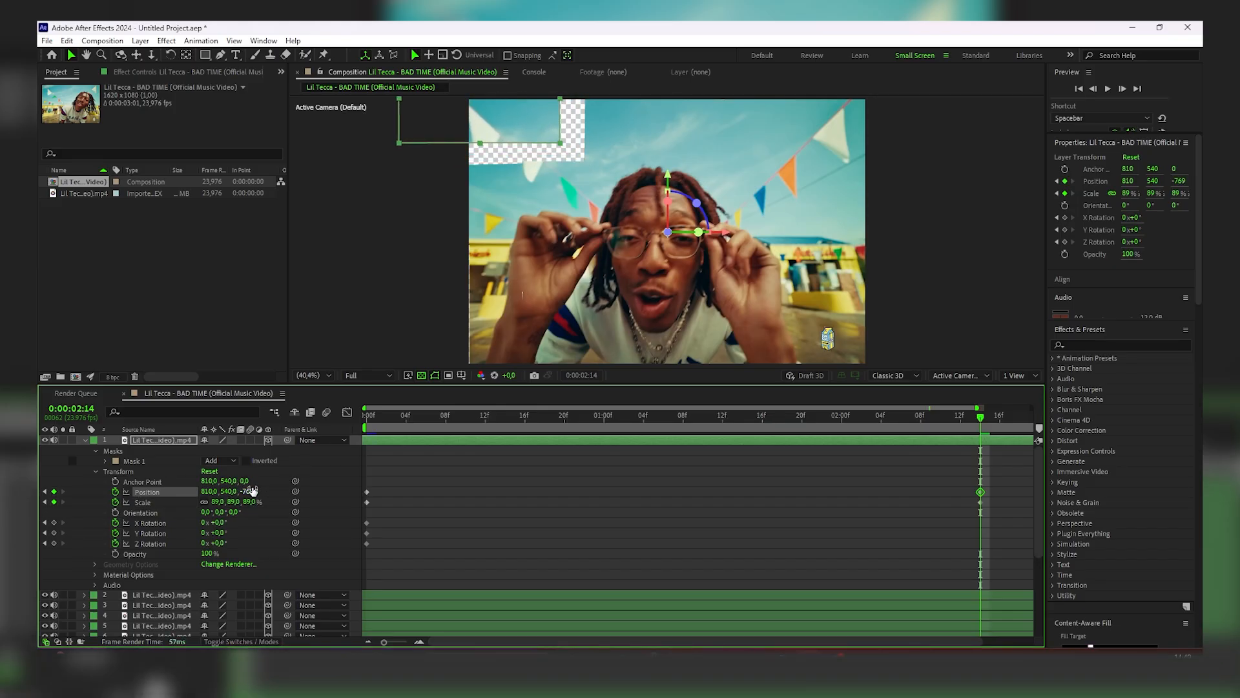
left_click_drag(252, 491, 39, 524)
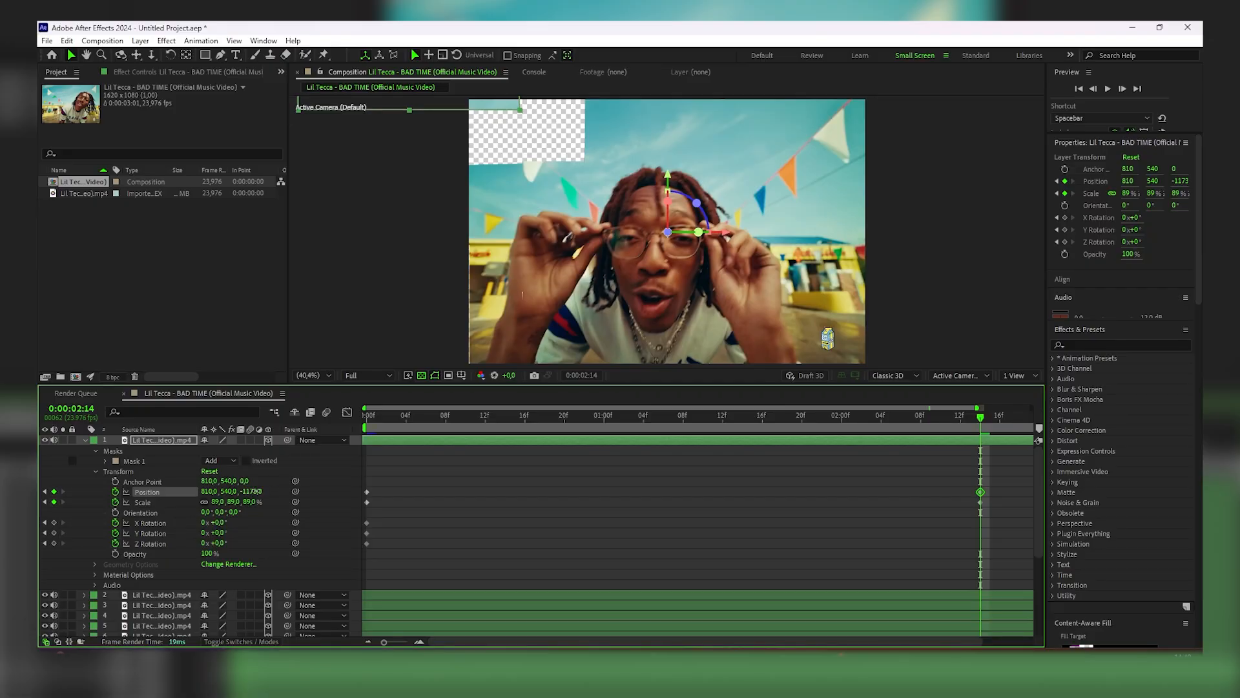
Set layer 1's Z position to about -1455 at 0:00:02:14, return to the first frame and collapse the layer.
left_click_drag(109, 497, 813, 465)
left_click_drag(987, 421, 308, 460)
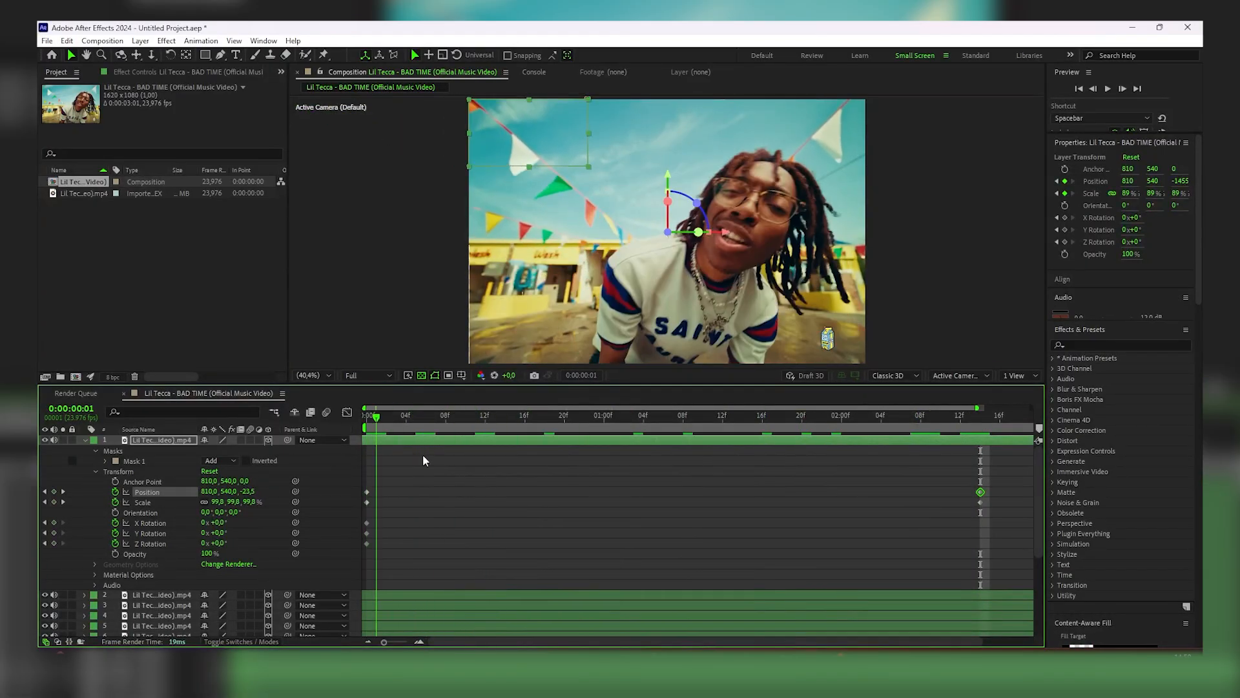
left_click_drag(423, 460, 277, 466)
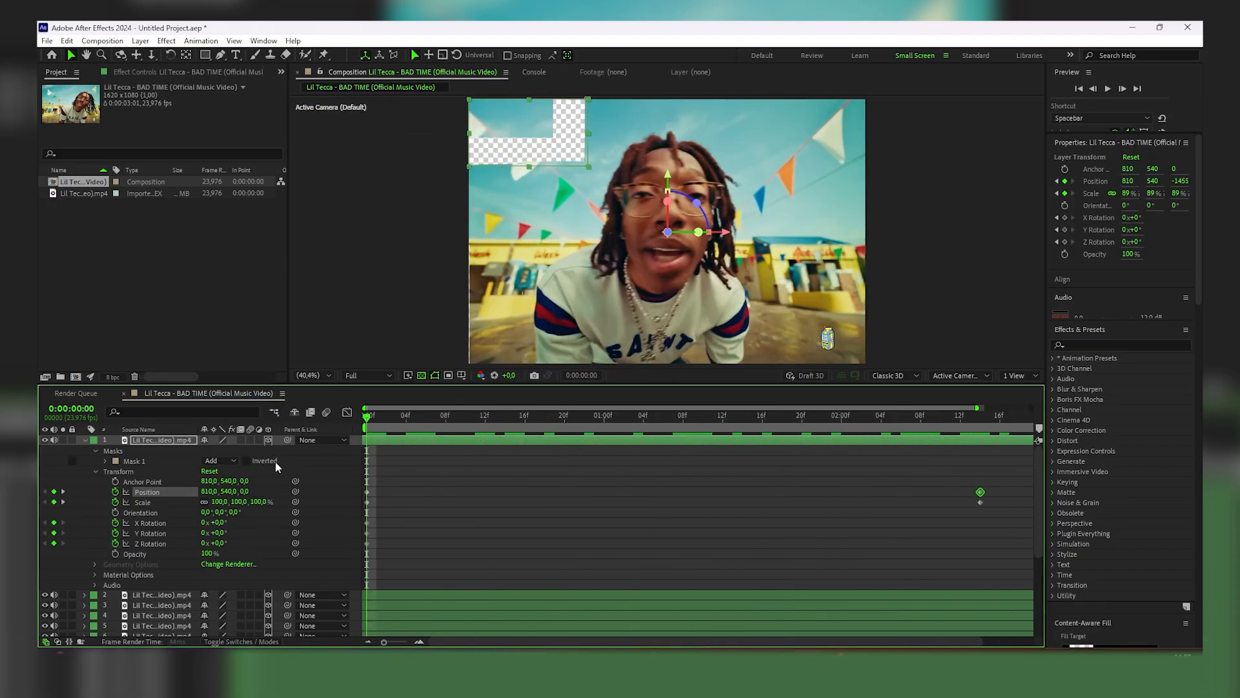
key("F2")
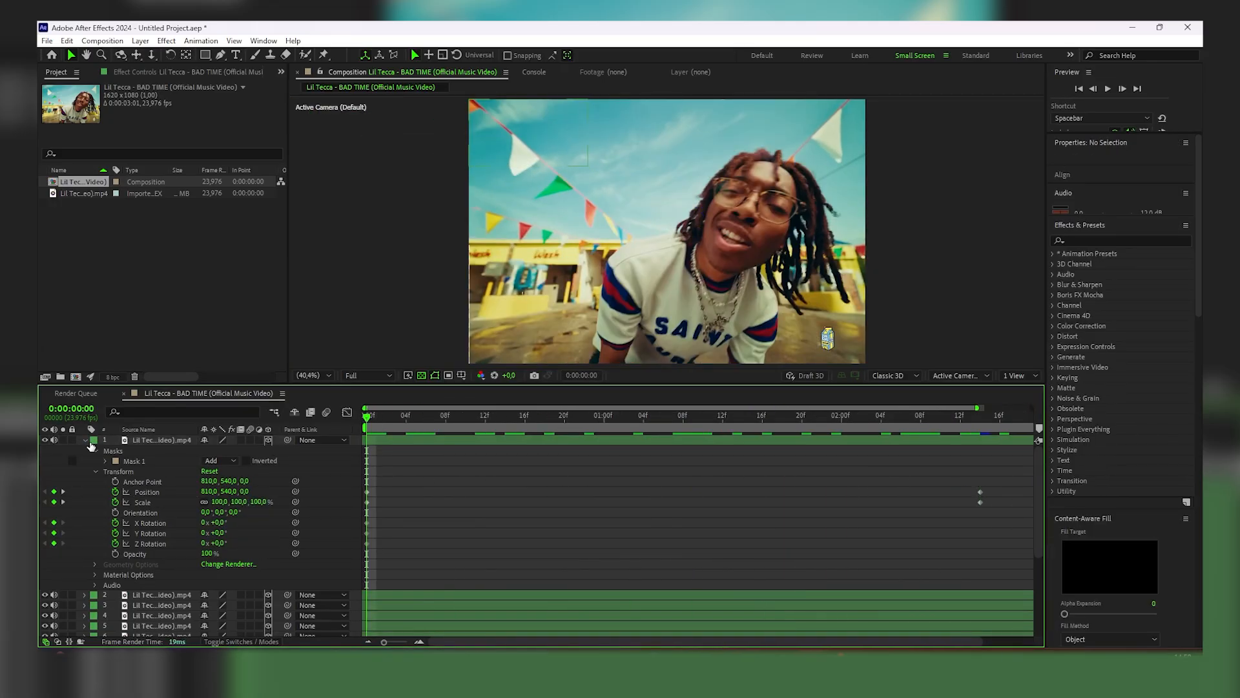
left_click(86, 441)
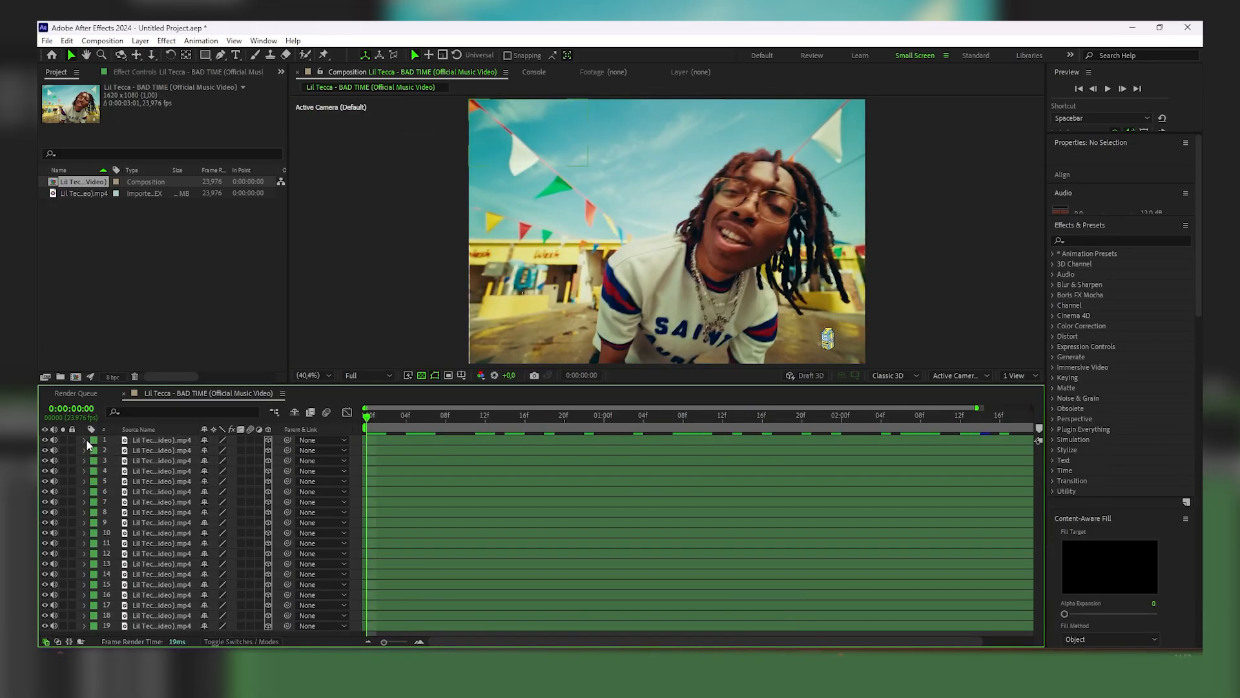
Create a black 1620 x 1080 px solid and place it beneath all the video layers as a background.
right_click(322, 631)
mouse_move(414, 487)
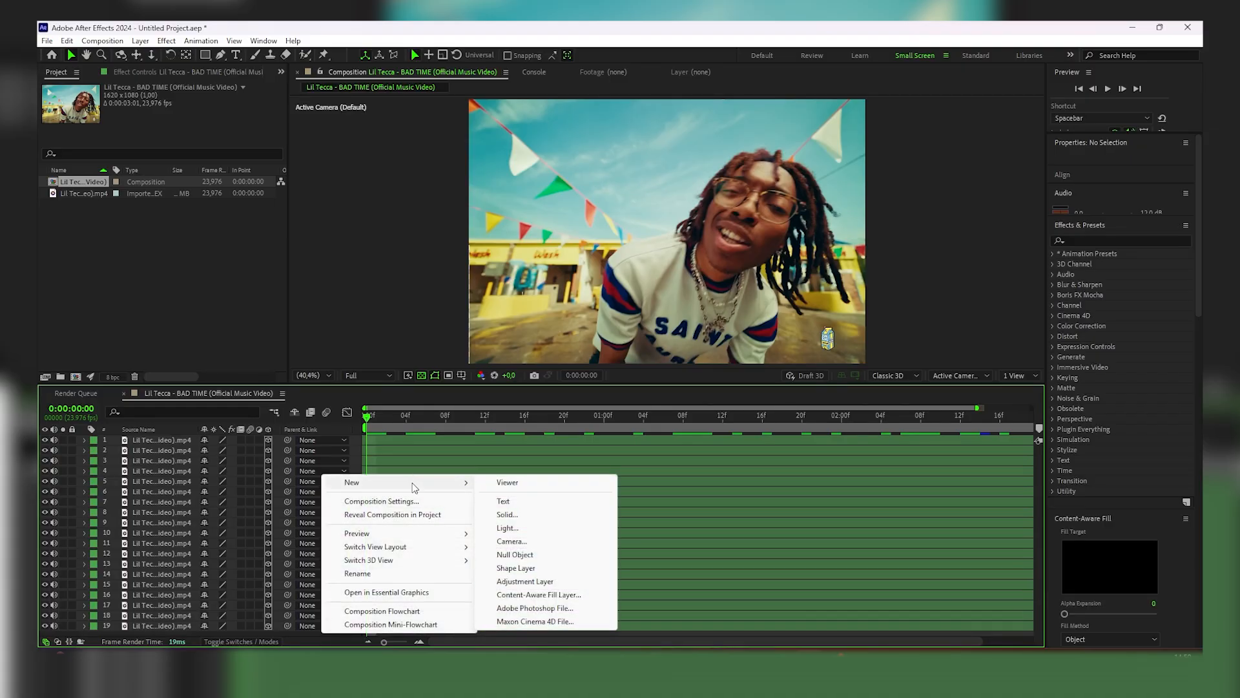
left_click(518, 514)
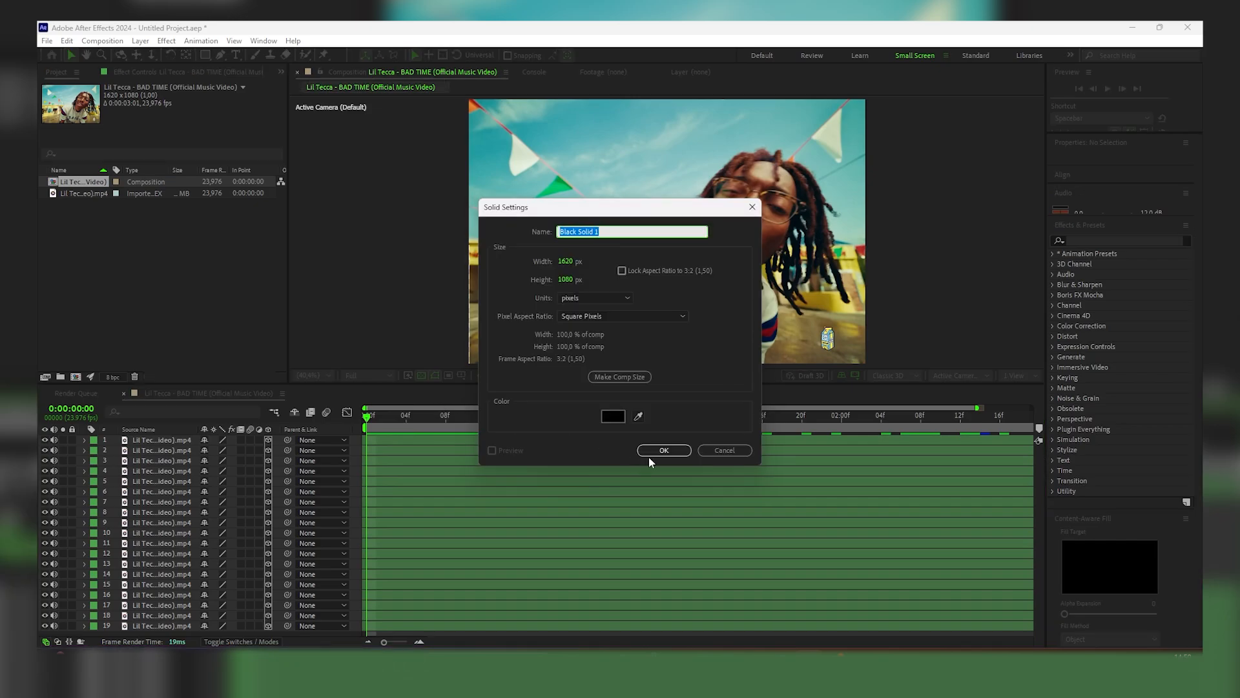
left_click(666, 450)
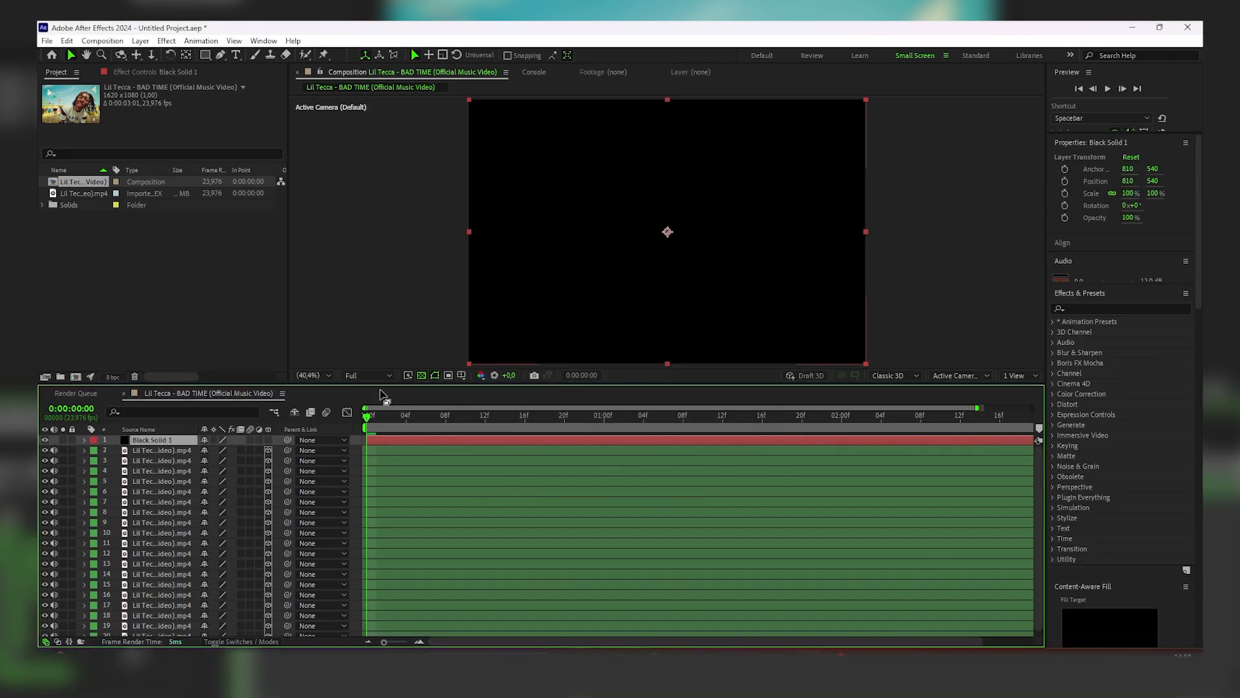
left_click_drag(170, 471, 186, 634)
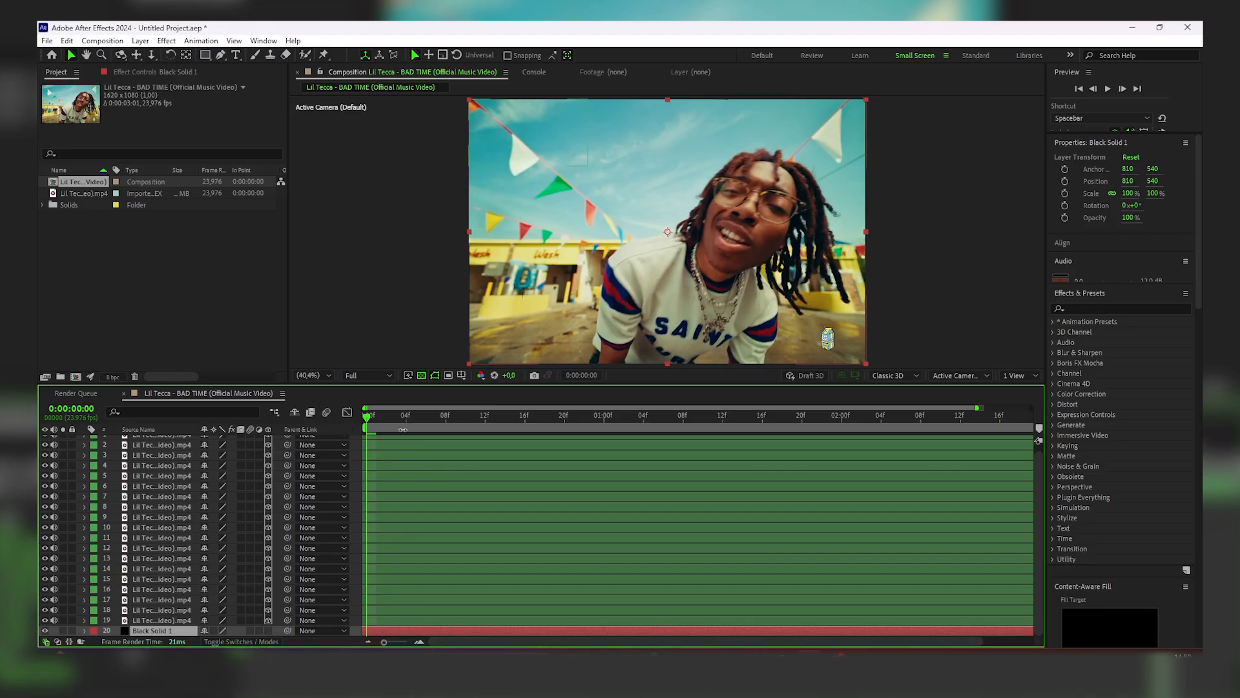
left_click_drag(367, 423, 292, 488)
scroll(129, 532, "up", 1)
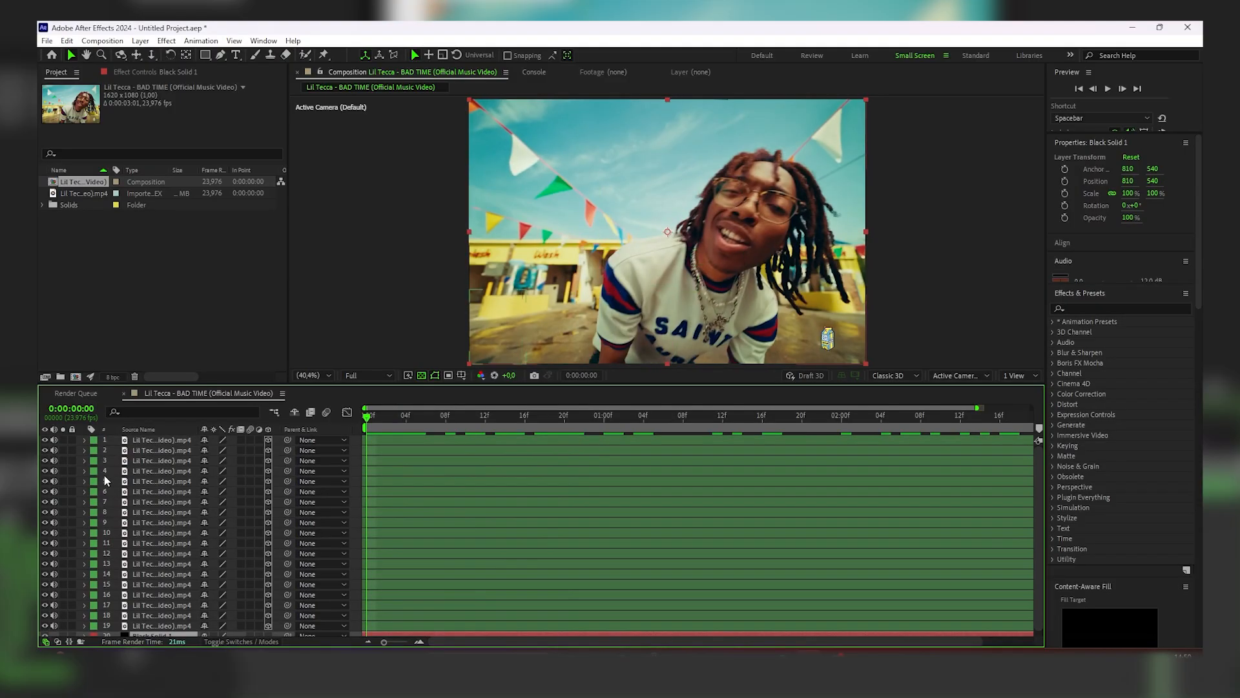
Expand layer 2's transform properties and add keyframes for Position, Scale and X, Y and Z Rotation at 0:00:00:00.
left_click(82, 450)
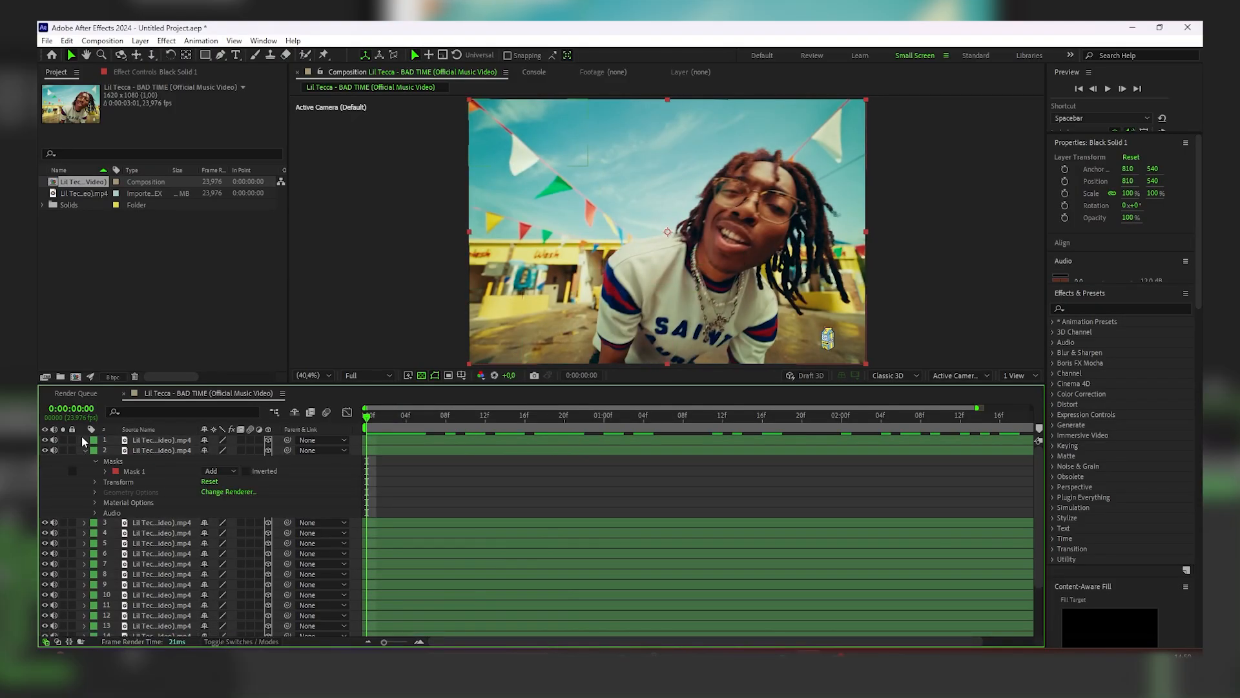
left_click(84, 440)
scroll(370, 491, "down", 1)
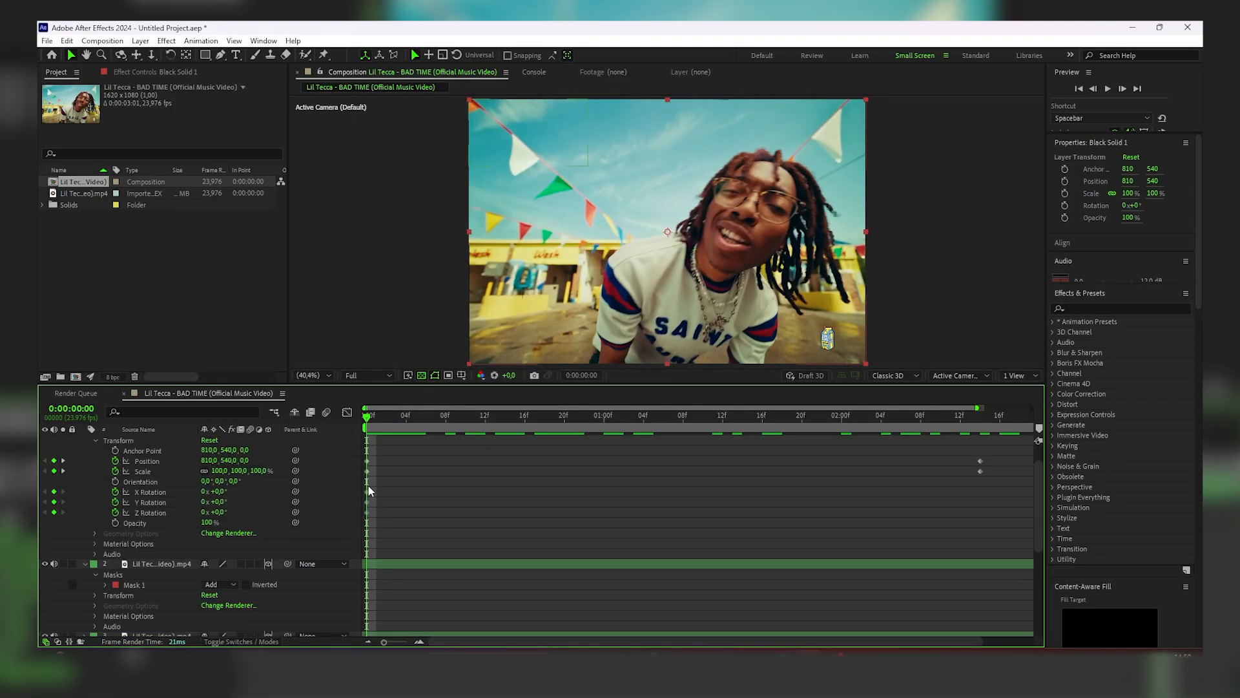
left_click(95, 595)
left_click(150, 518)
scroll(444, 517, "down", 1)
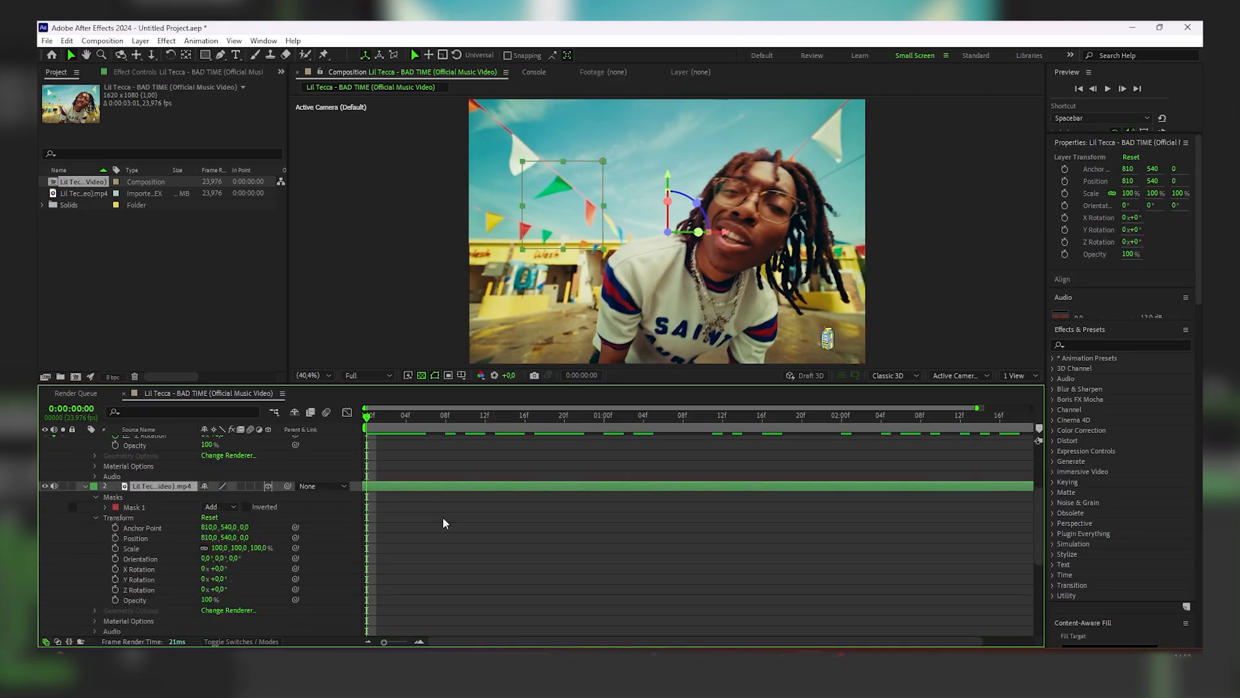
scroll(443, 517, "down", 1)
left_click(115, 507)
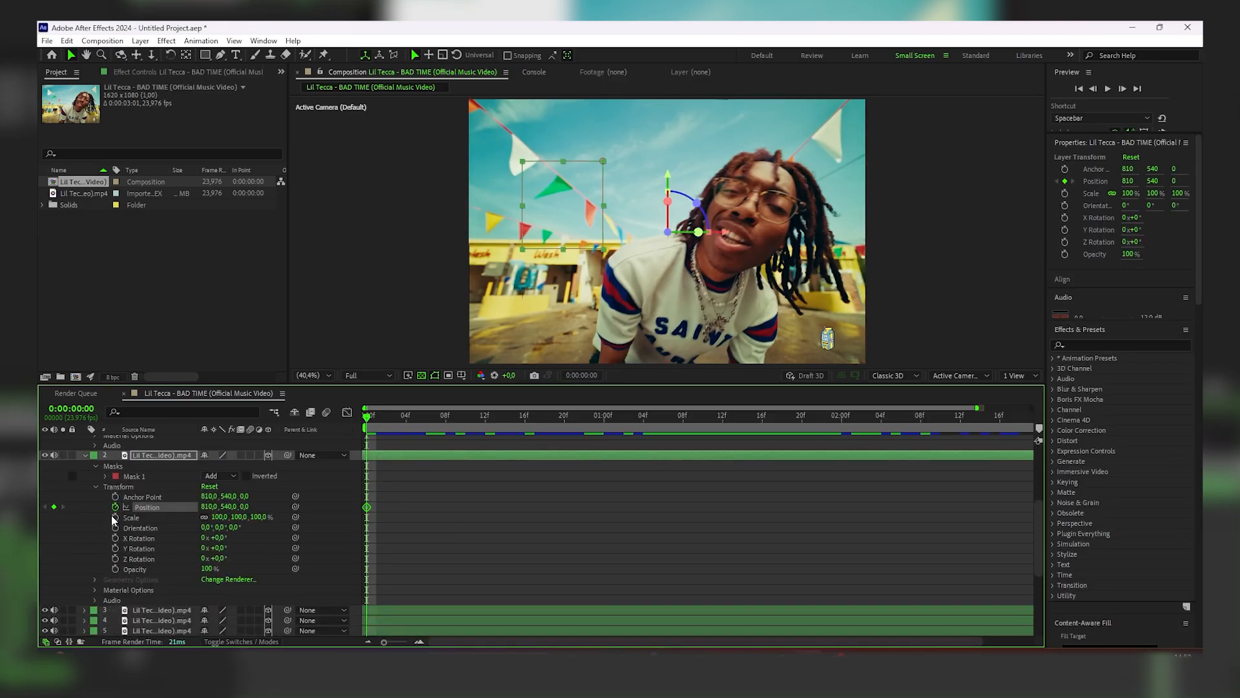
left_click(115, 537)
left_click(115, 548)
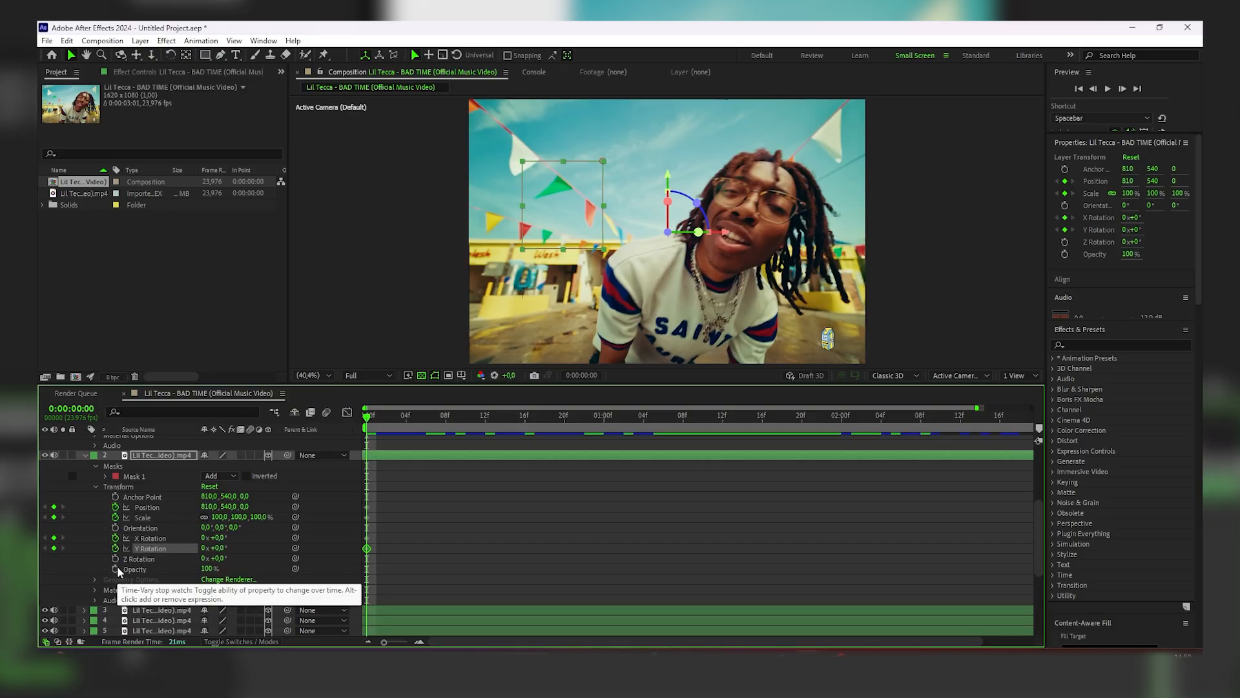
left_click(115, 558)
Move layer 1's ending Position and Scale keyframes earlier, to 0:00:01:14.
left_click_drag(369, 420, 752, 539)
scroll(751, 537, "up", 4)
left_click_drag(989, 506, 815, 514)
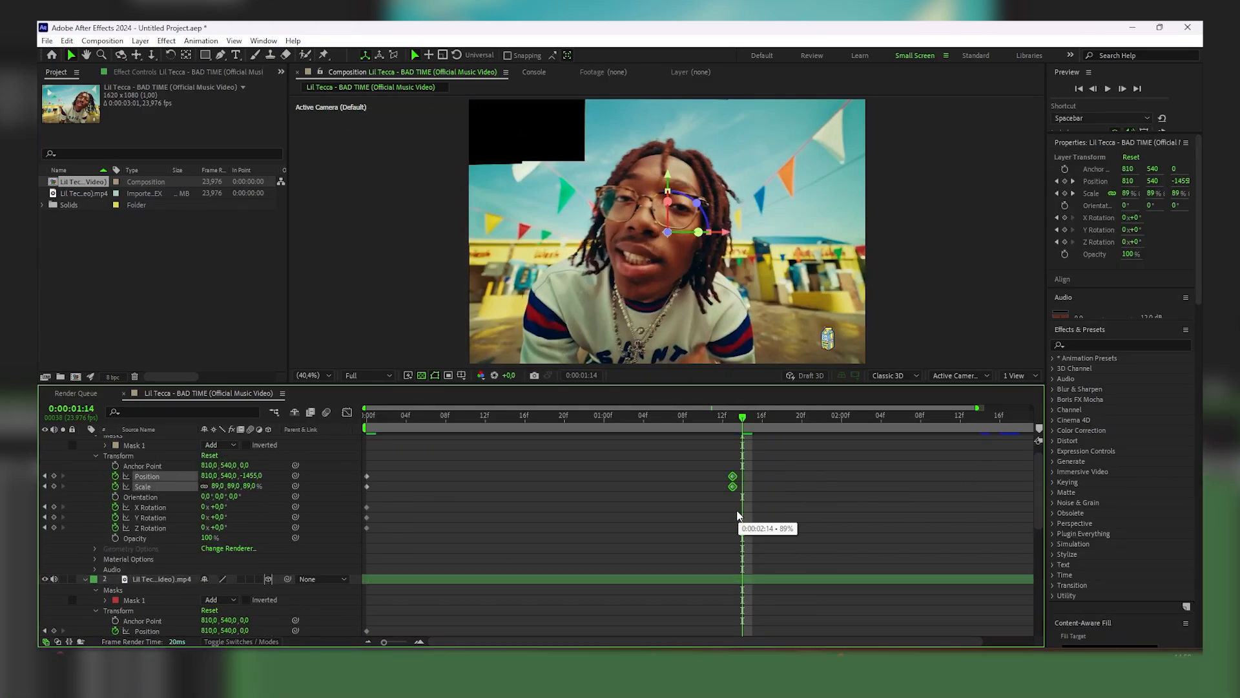
At 0:00:01:14, set layer 2's Position to about 802, 591, -2090 and its Scale to 21% so the piece leaves the frame.
scroll(746, 494, "down", 3)
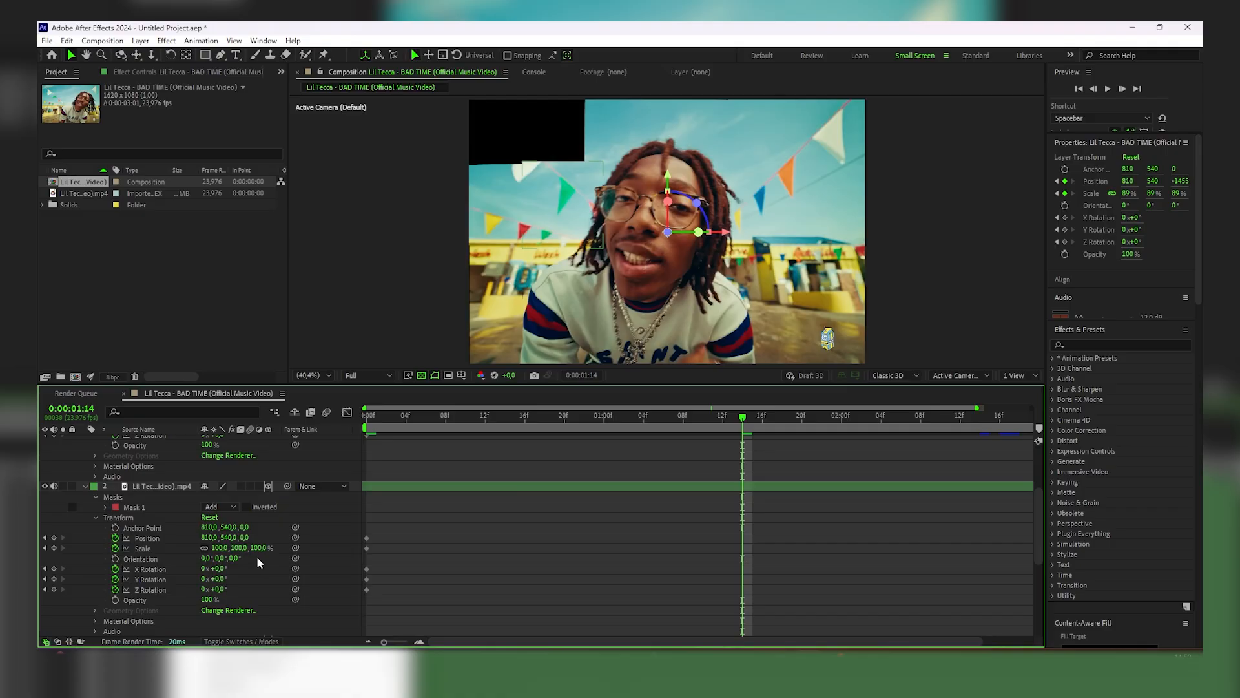
left_click_drag(244, 538, 400, 540)
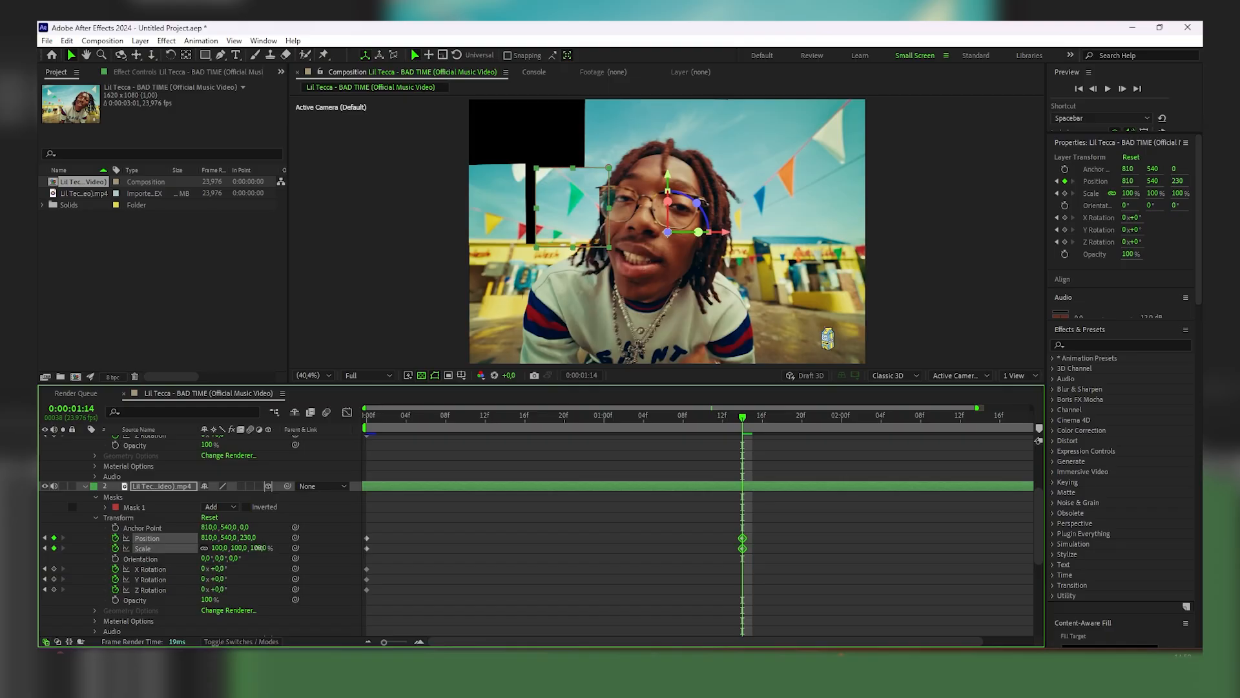
left_click_drag(258, 547, 47, 550)
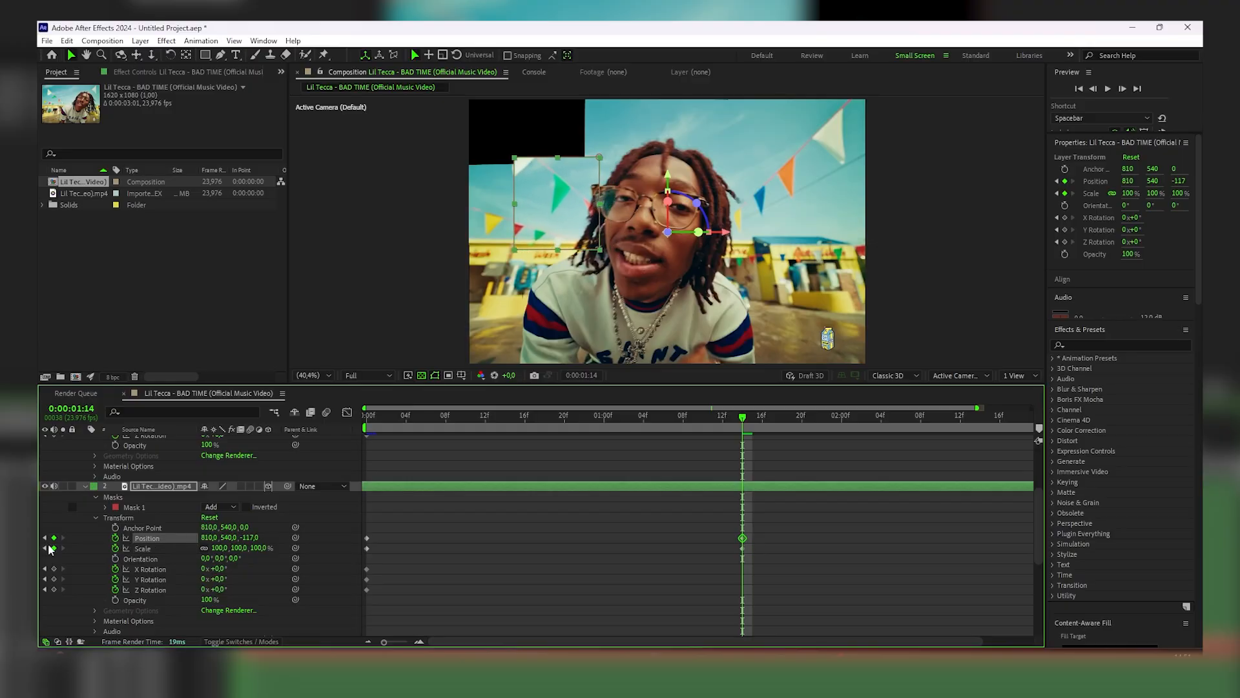
left_click_drag(250, 537, 42, 561)
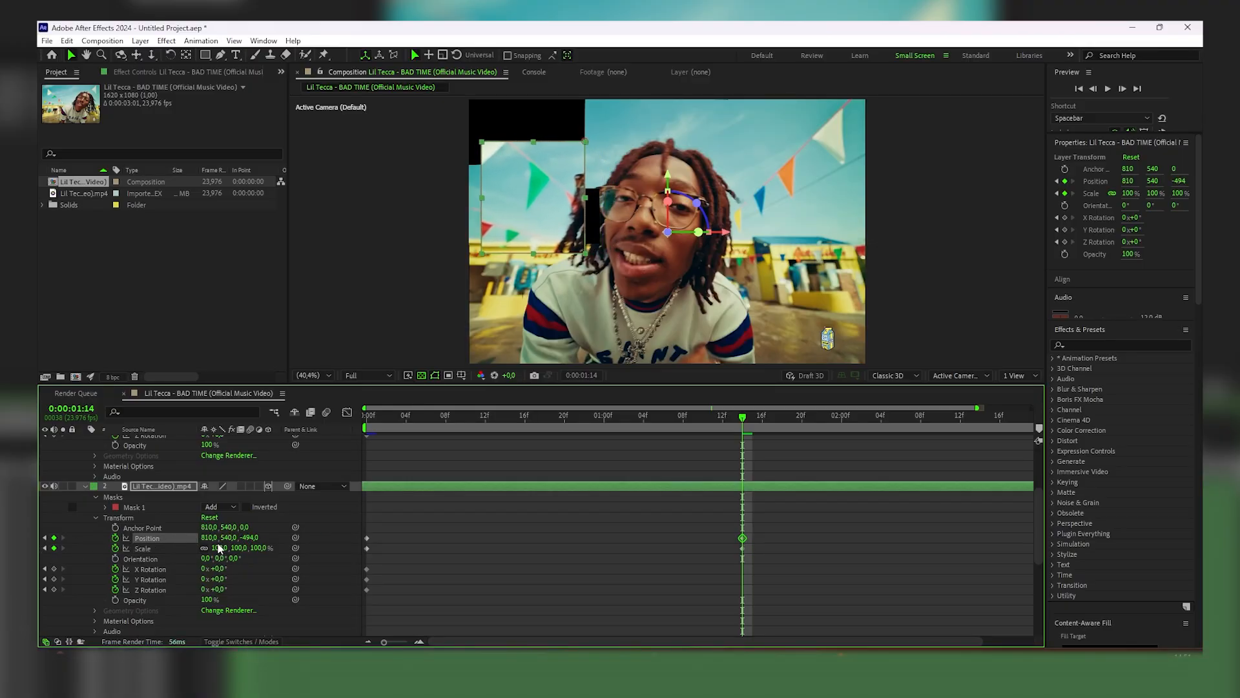
left_click_drag(213, 538, 52, 575)
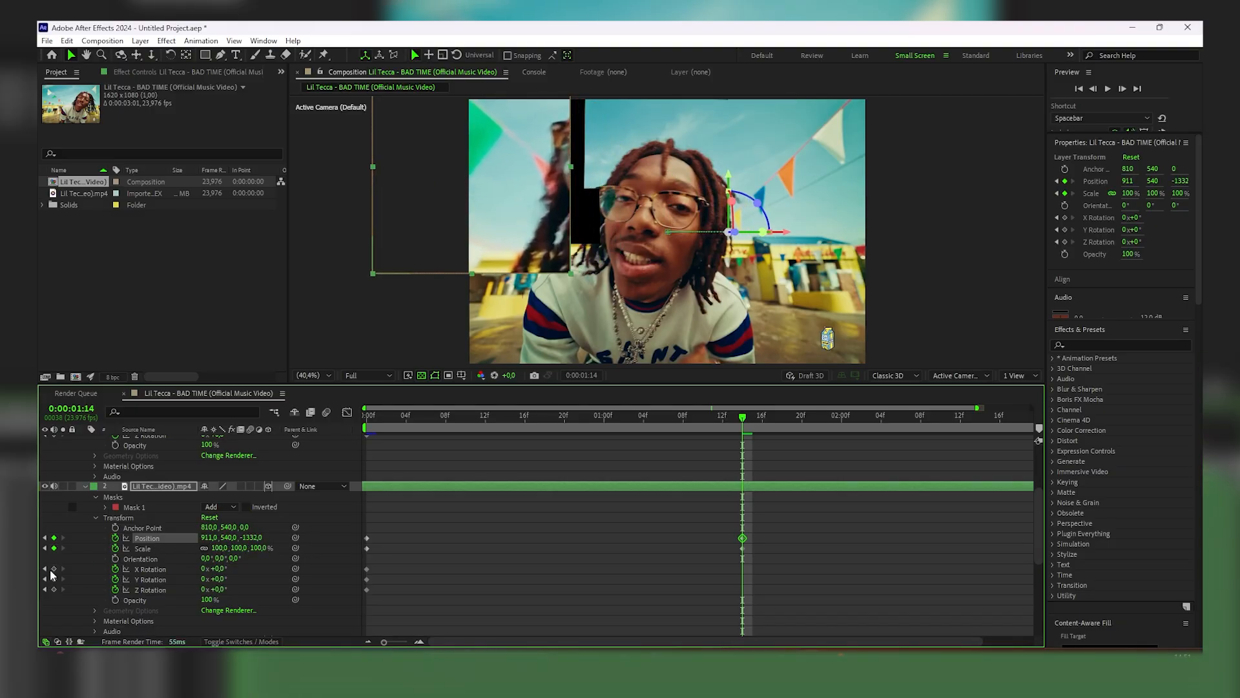
left_click(249, 543)
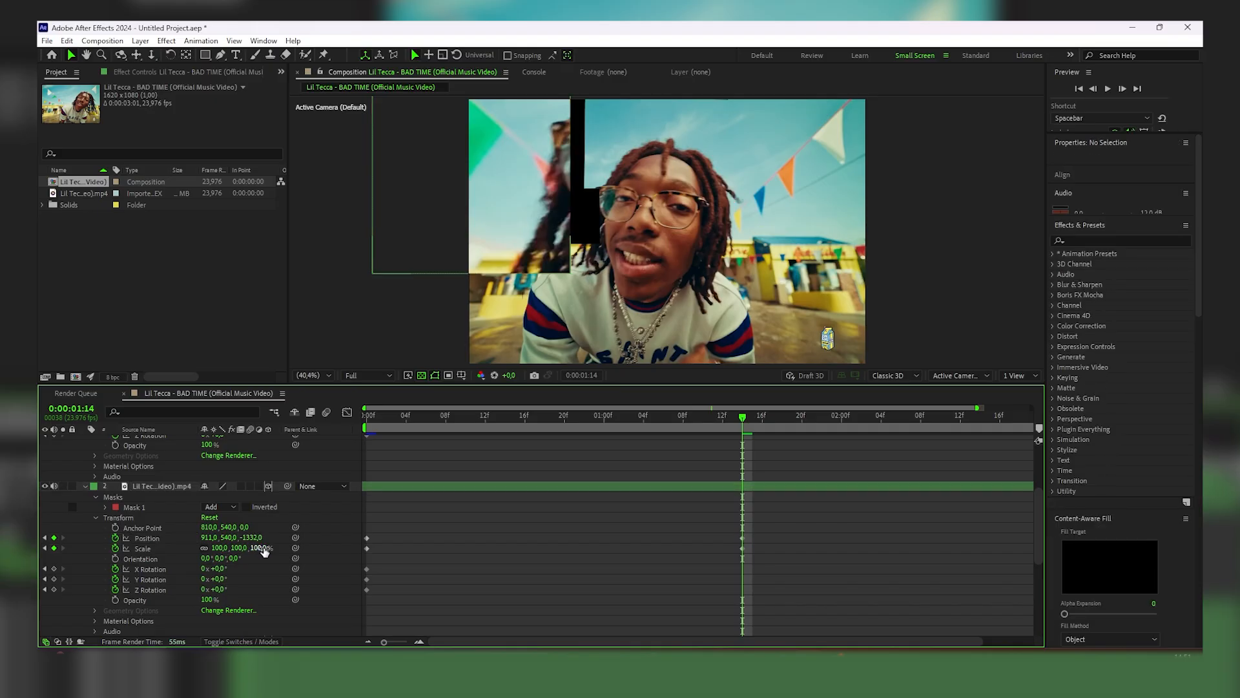
left_click_drag(264, 551, 40, 589)
left_click_drag(208, 537, 136, 537)
left_click_drag(250, 537, 794, 544)
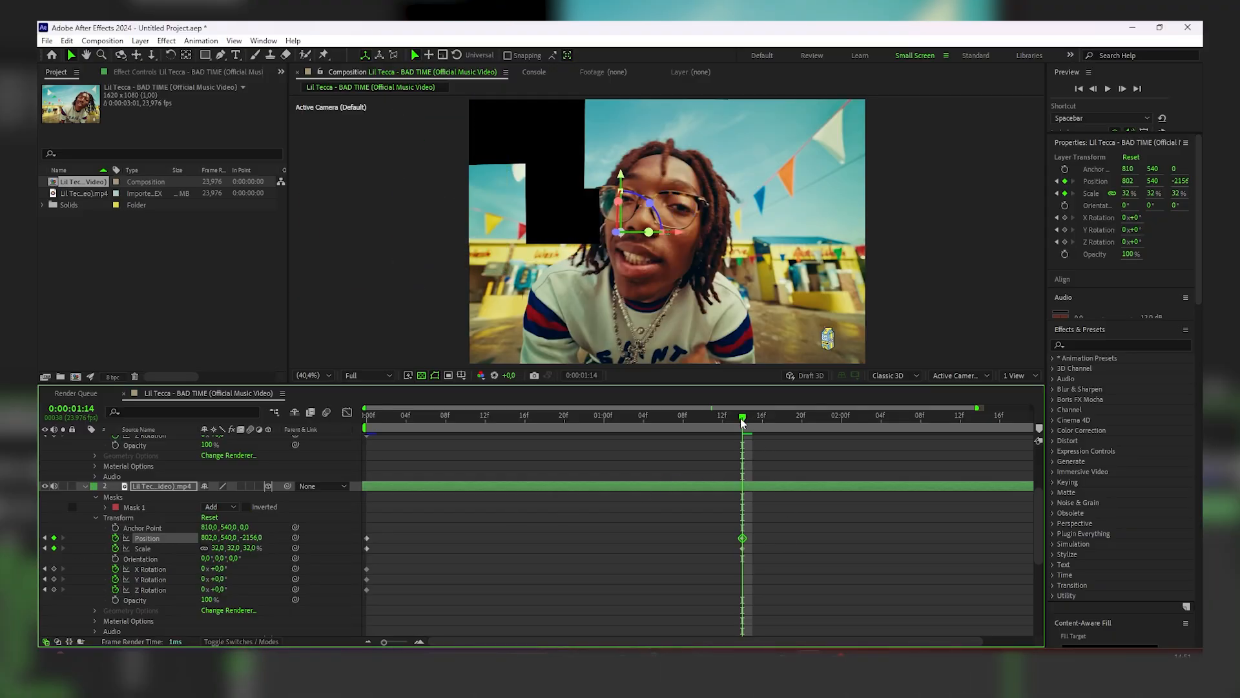
left_click_drag(740, 418, 741, 510)
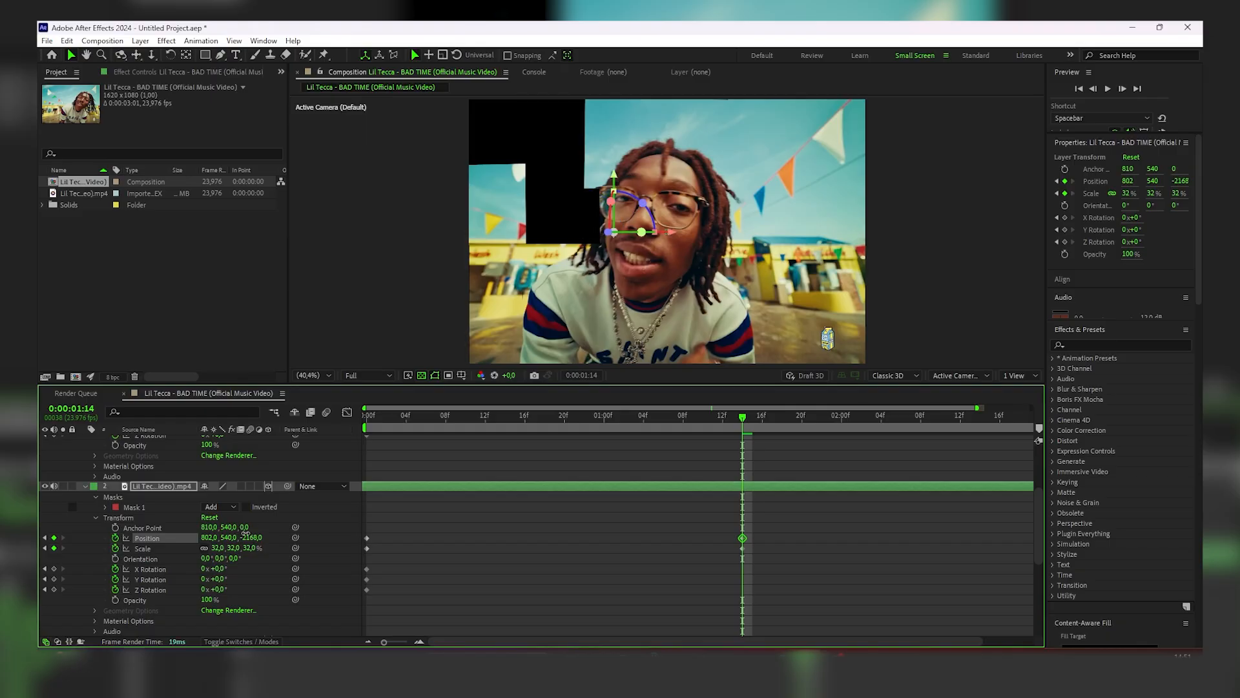
left_click_drag(306, 535, 650, 511)
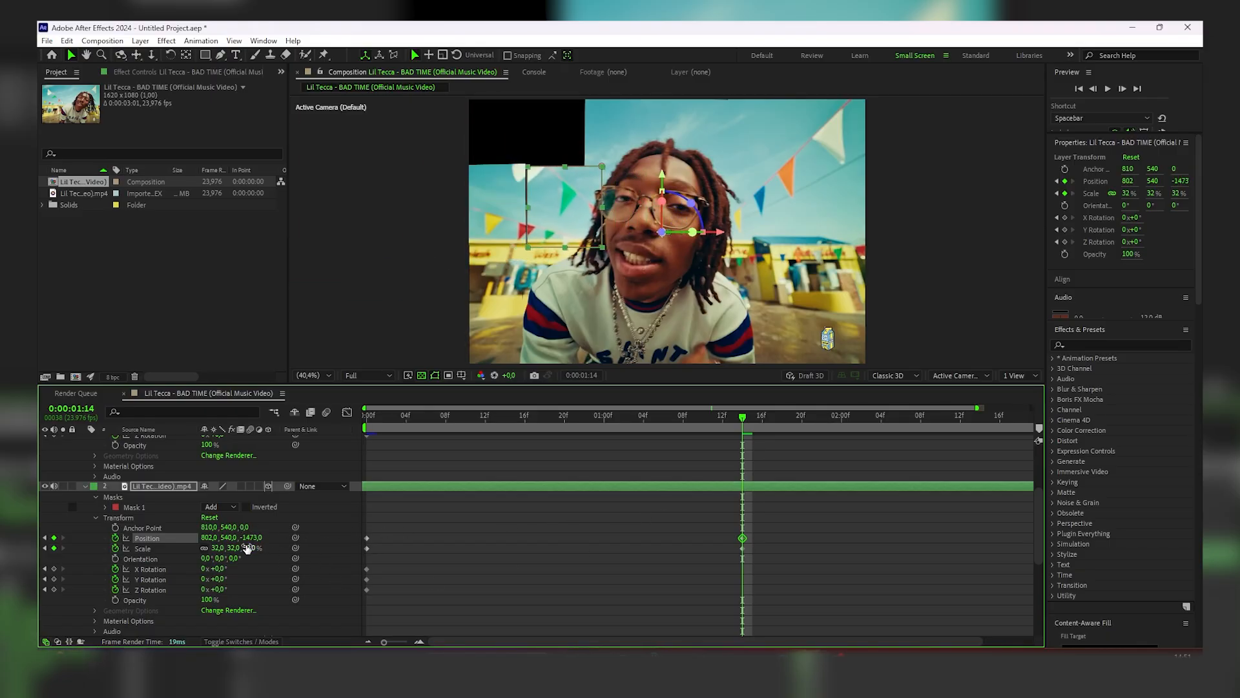
left_click_drag(230, 541, 40, 589)
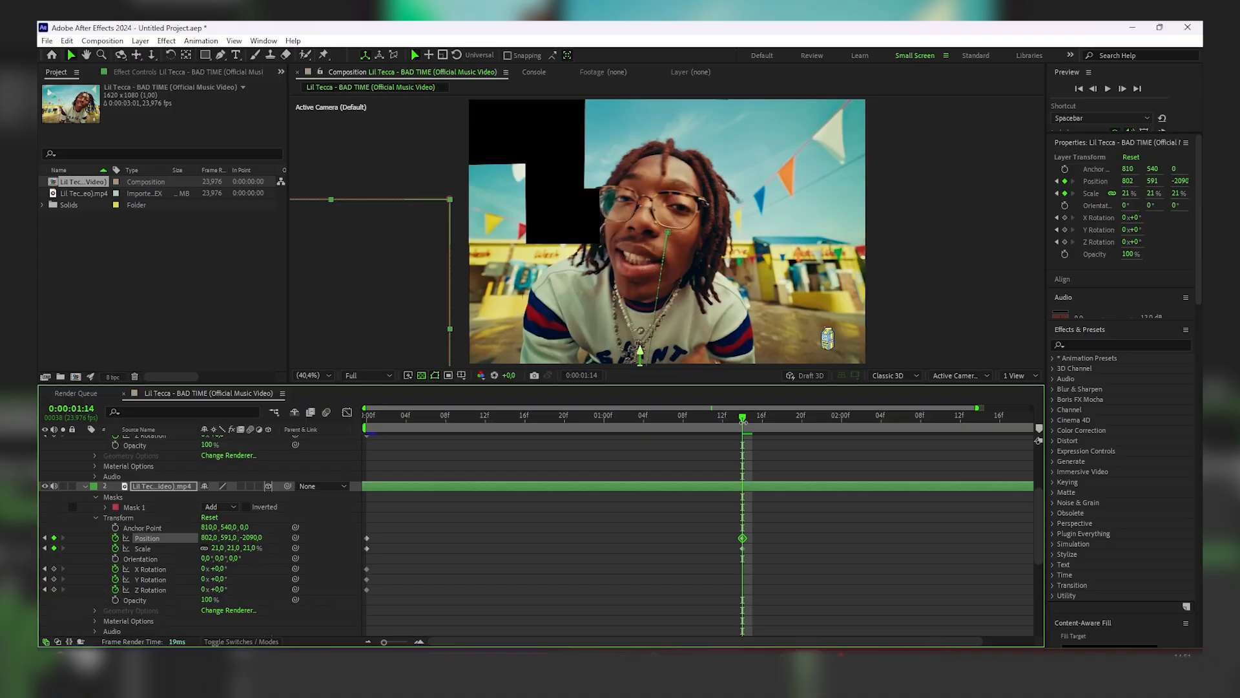
Preview the animation of the first two pieces from the start of the composition.
left_click_drag(742, 419, 363, 449)
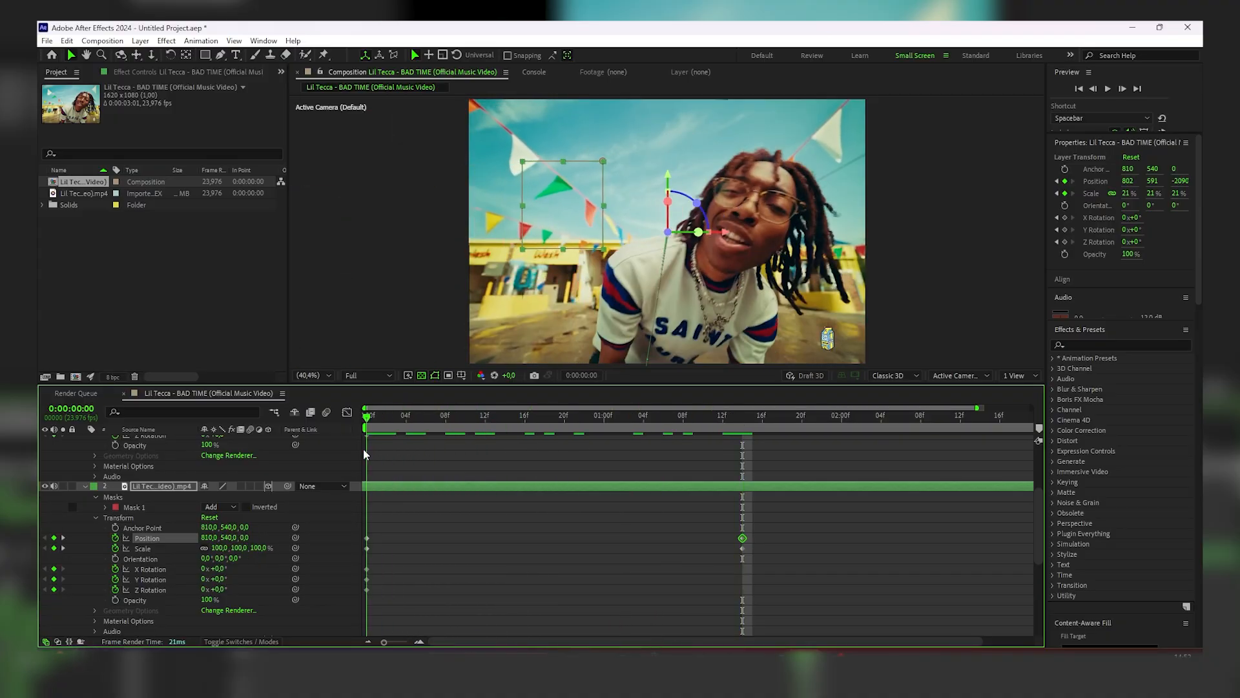
key("space")
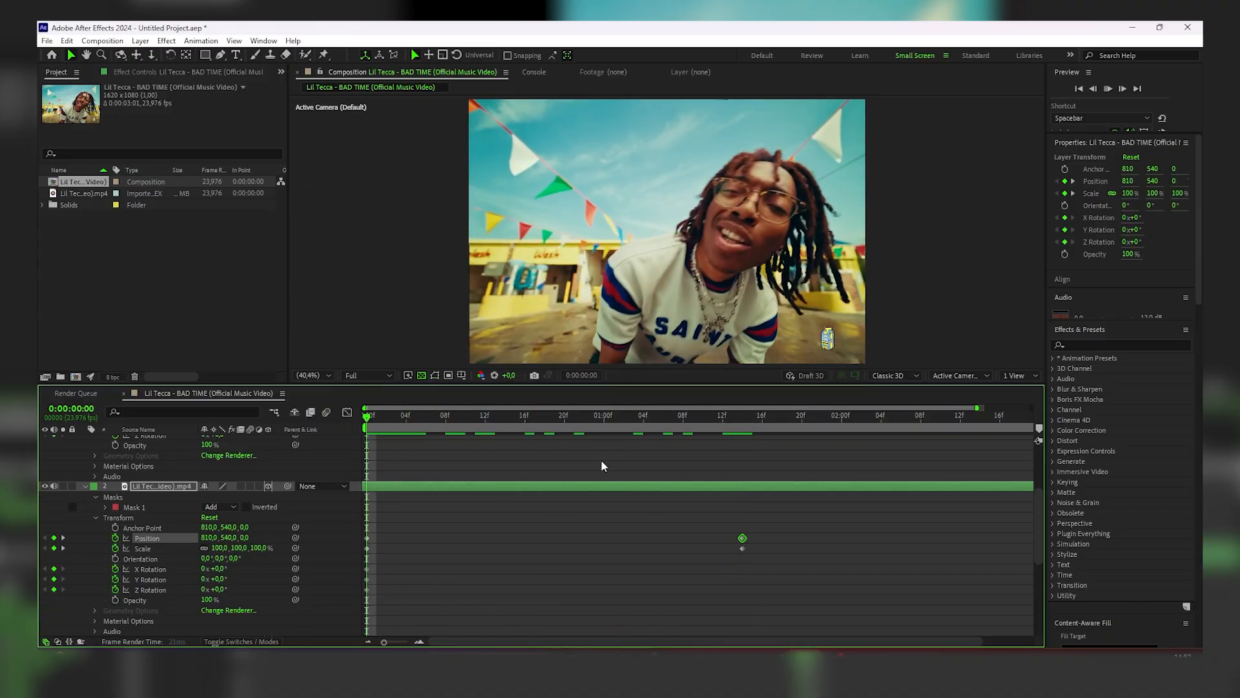
left_click_drag(380, 423, 359, 483)
Expand layer 3's transform properties and add keyframes for Position, Scale and X, Y and Z Rotation at 0:00:00:00.
scroll(203, 564, "down", 5)
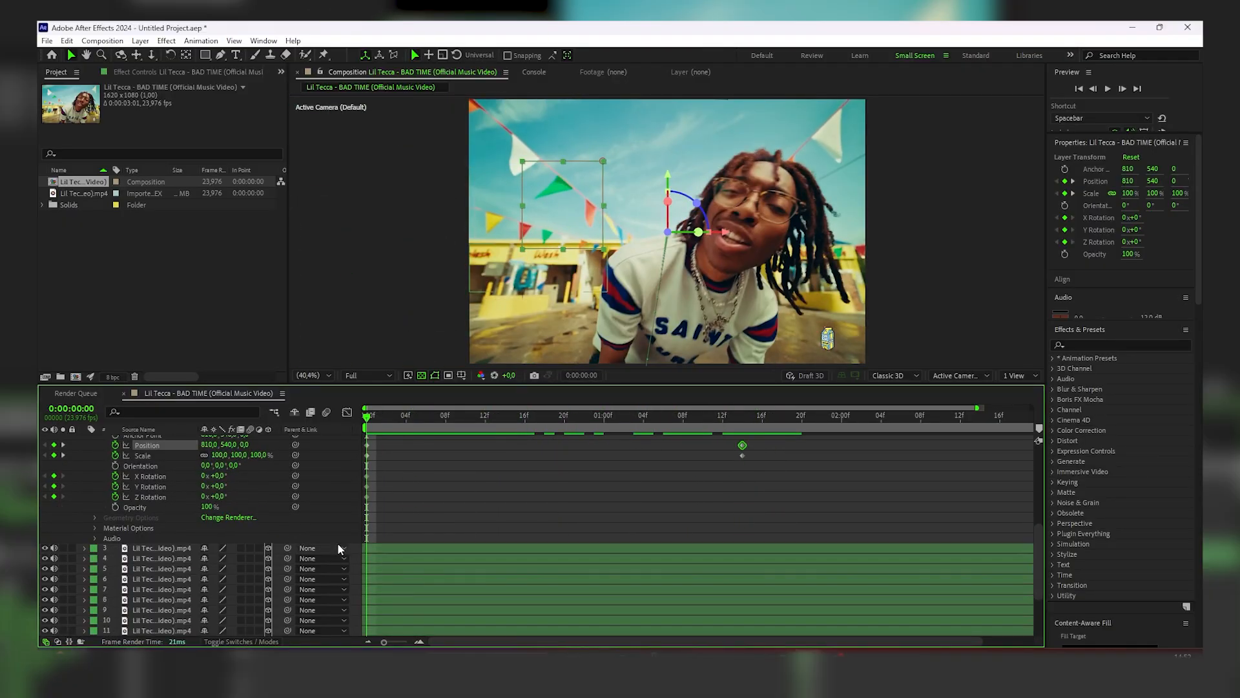
left_click(84, 516)
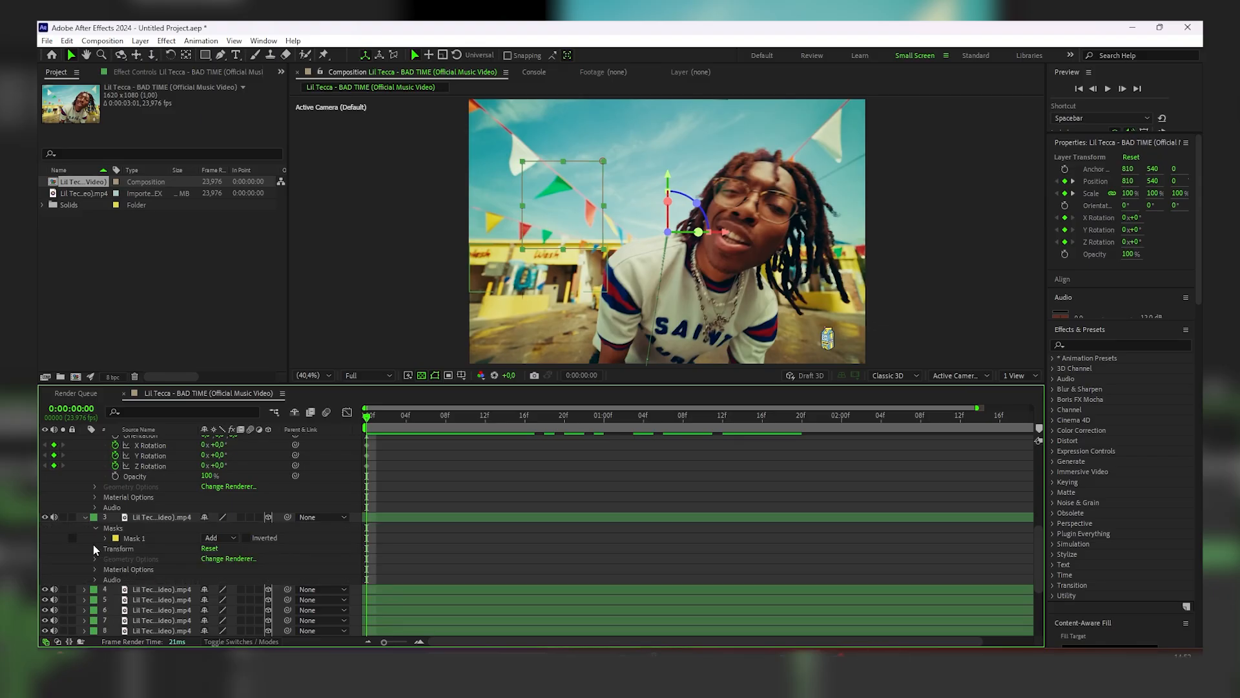
left_click(95, 548)
scroll(149, 544, "down", 3)
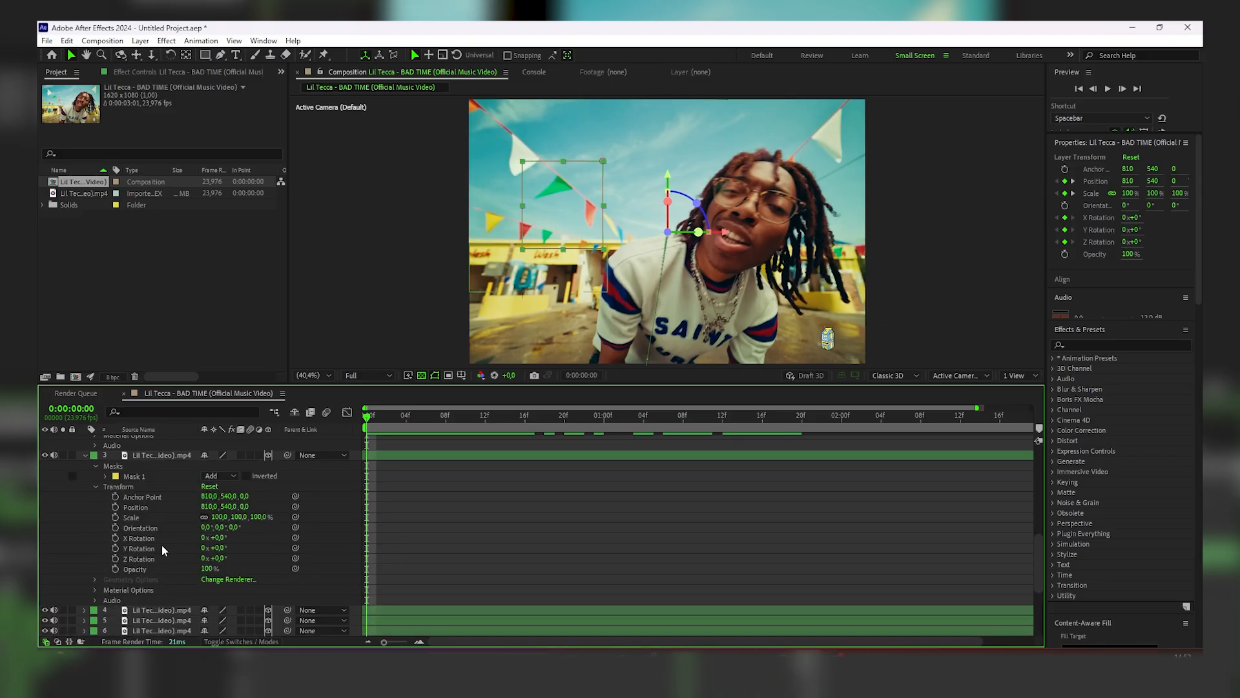
left_click(115, 506)
left_click(115, 517)
left_click(115, 537)
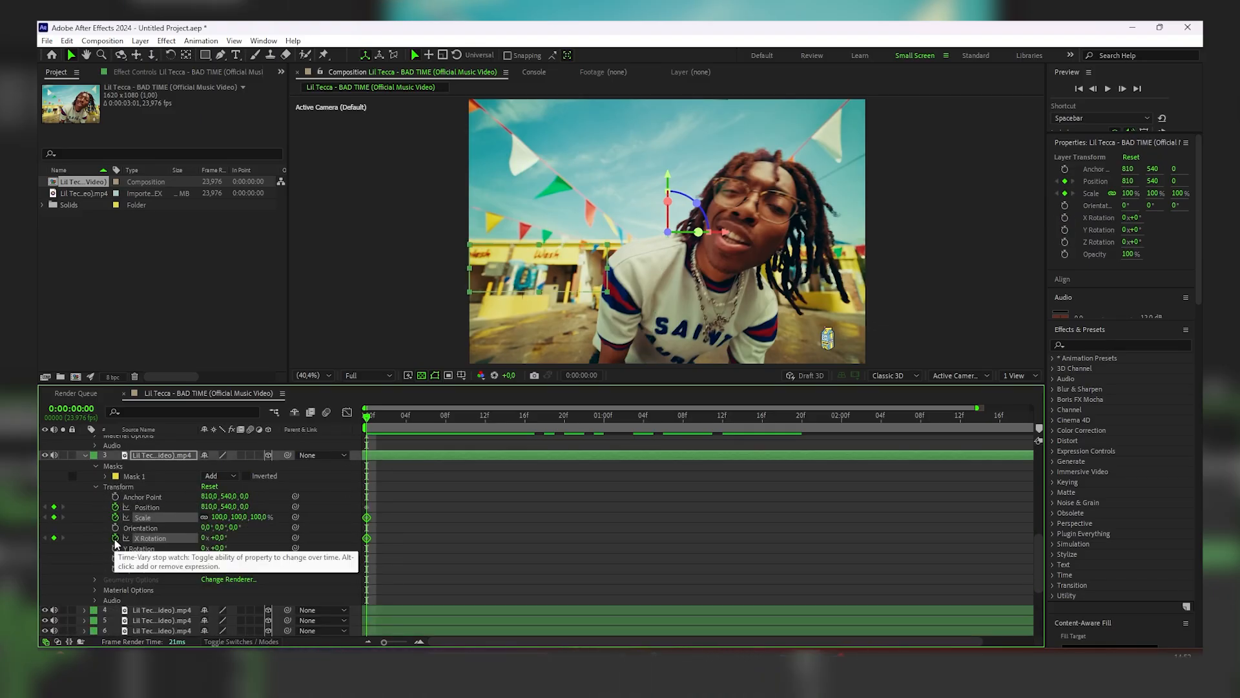
left_click(115, 548)
left_click(115, 558)
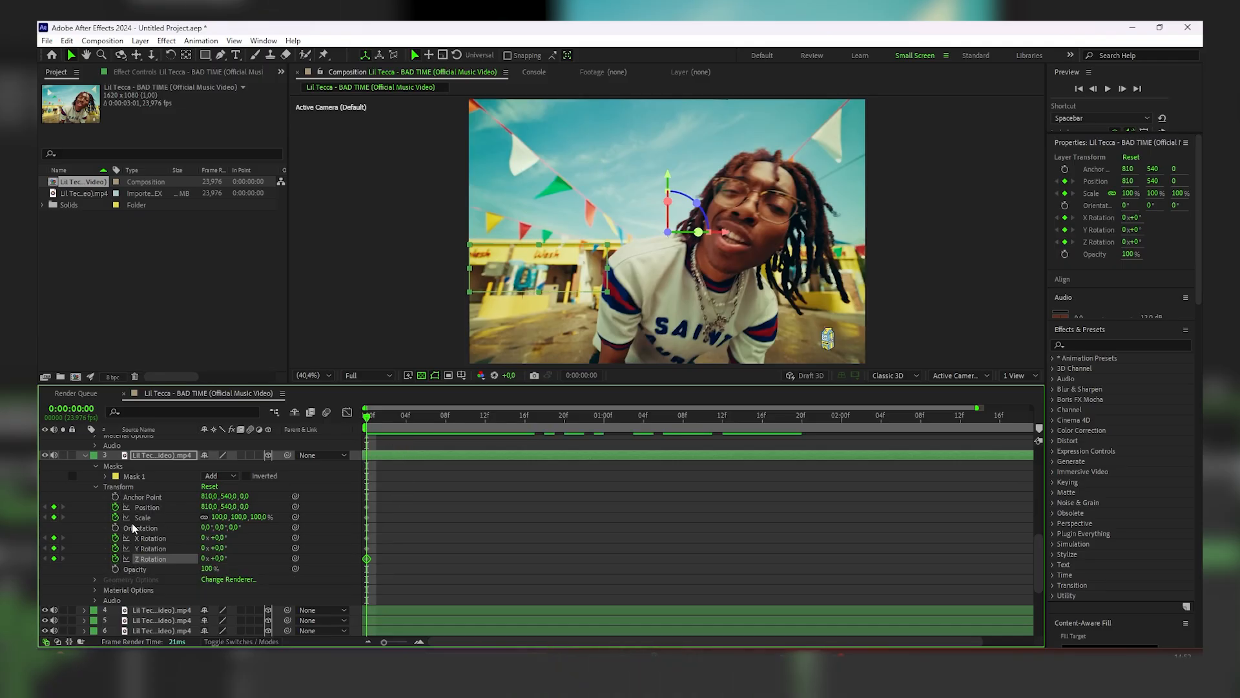
At 0:00:01:07, set layer 3's Scale to 74% and its Position to about 886, 749, -1448 so the piece leaves the frame.
left_click_drag(376, 419, 672, 465)
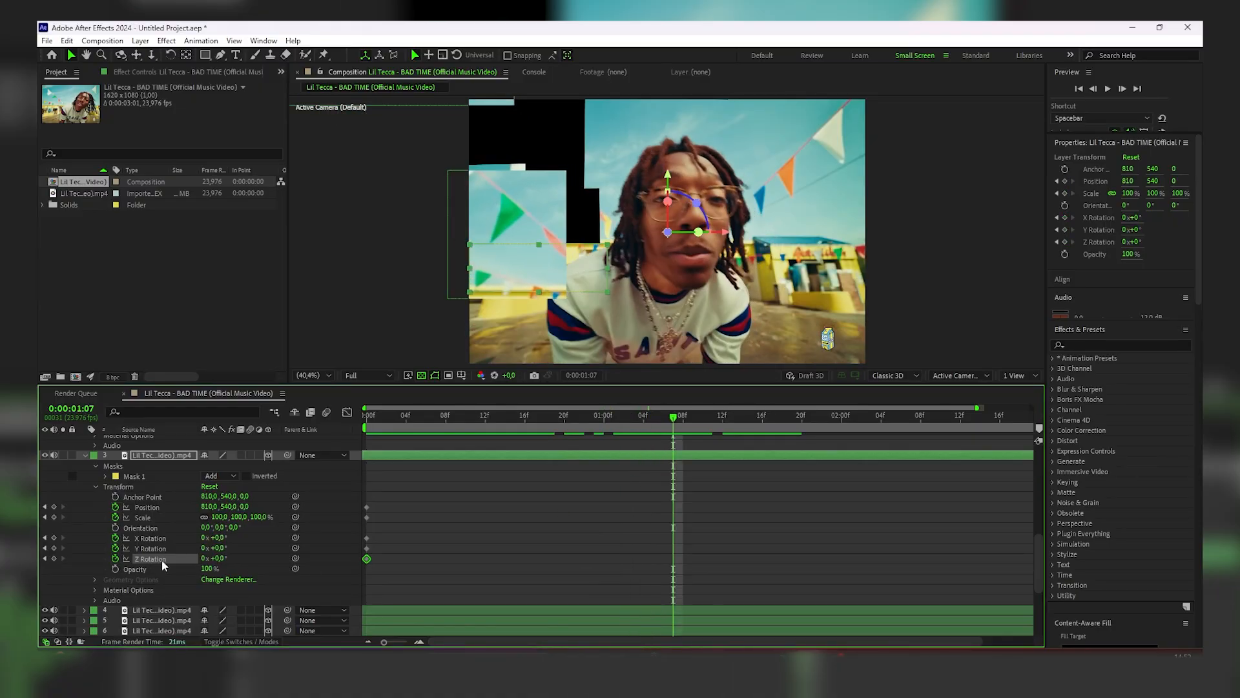
left_click_drag(257, 517, 248, 517)
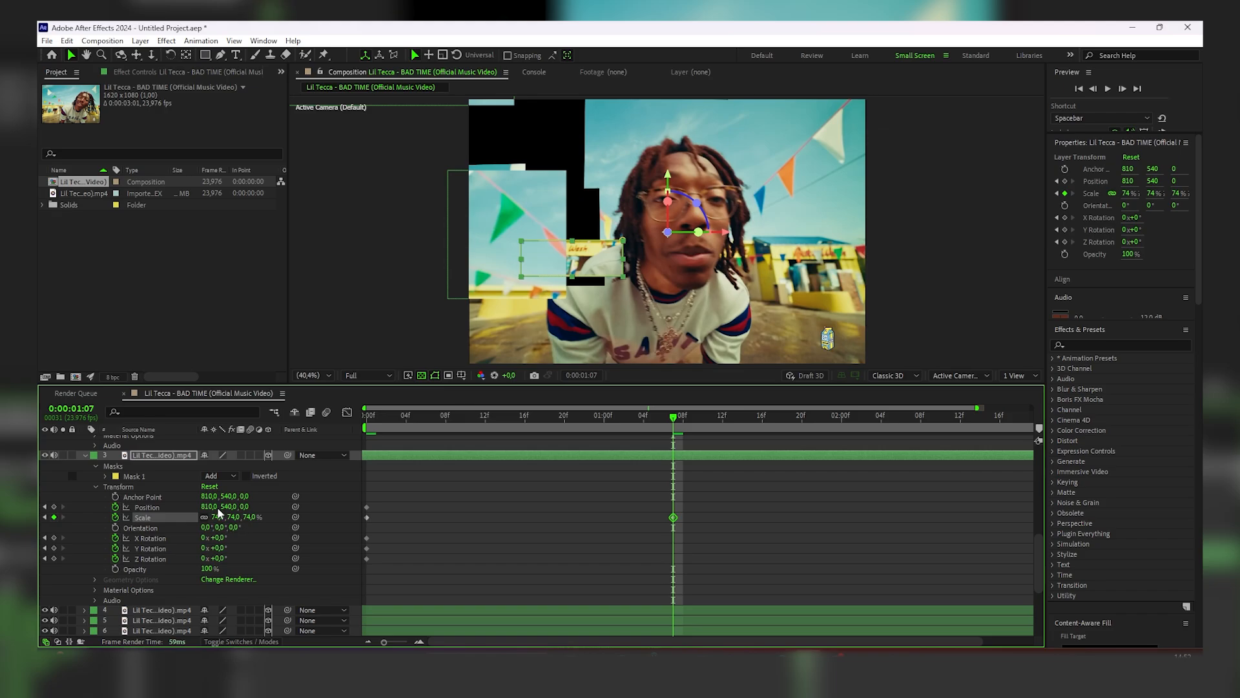
left_click_drag(227, 507, 395, 470)
left_click_drag(245, 506, 270, 499)
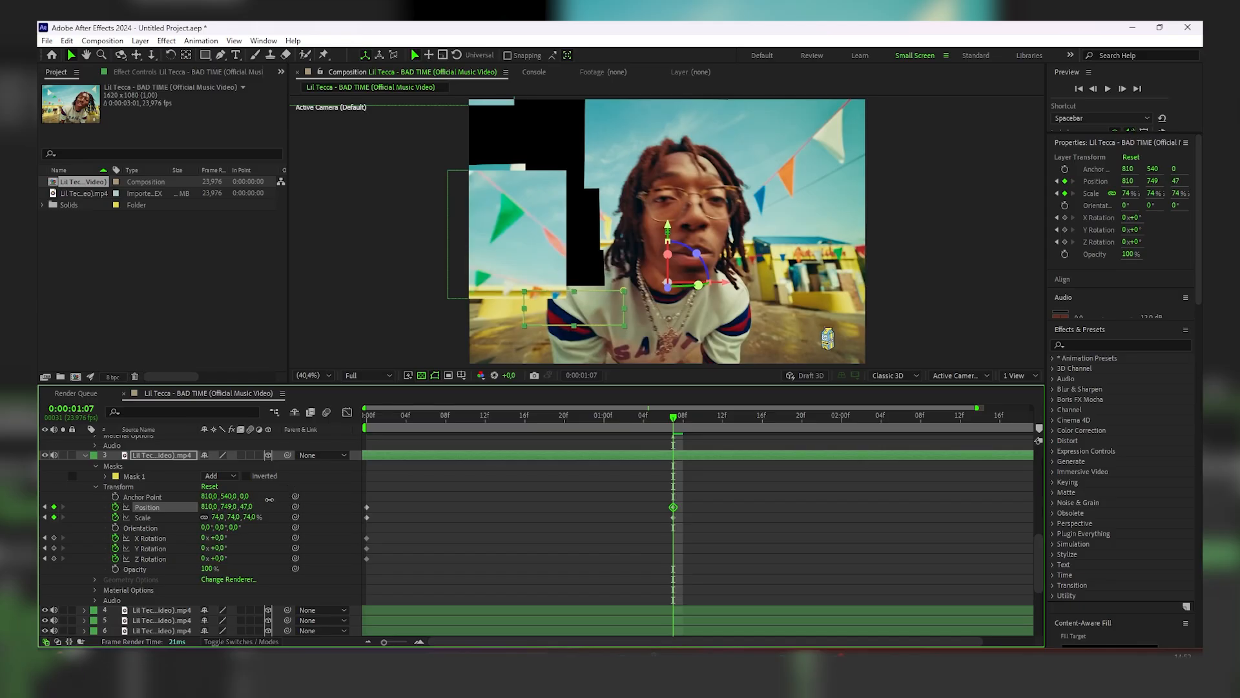
left_click_drag(197, 518, 42, 588)
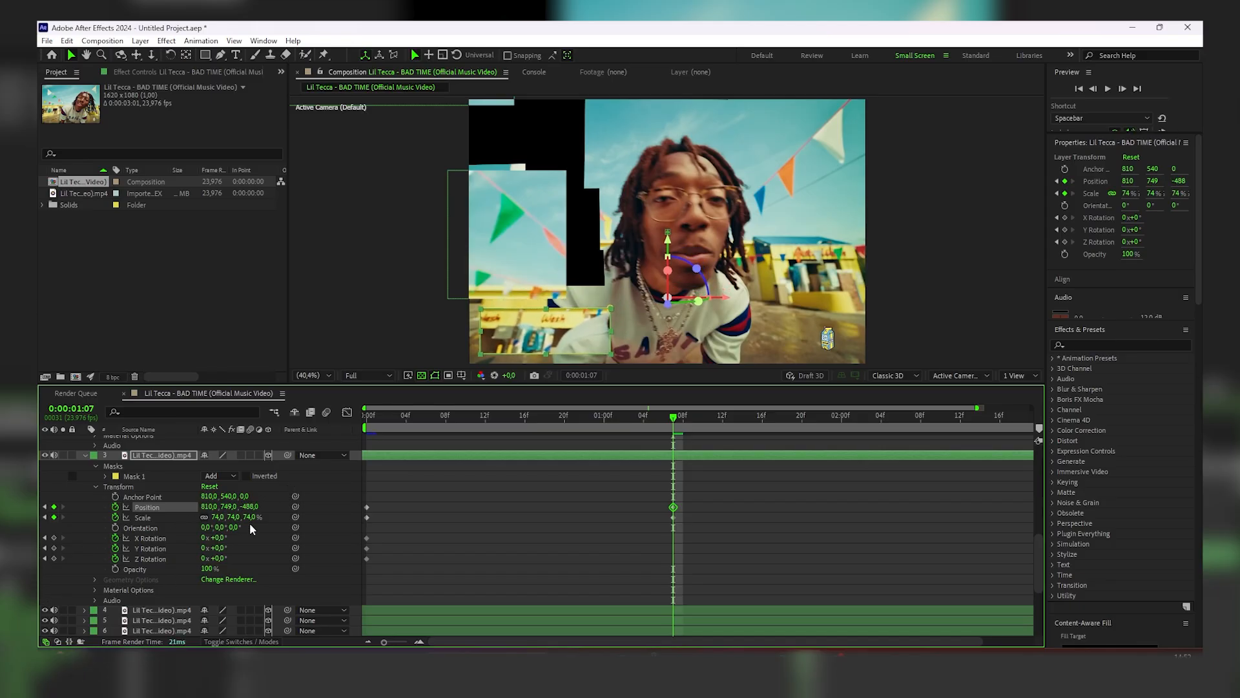
left_click_drag(213, 508, 43, 641)
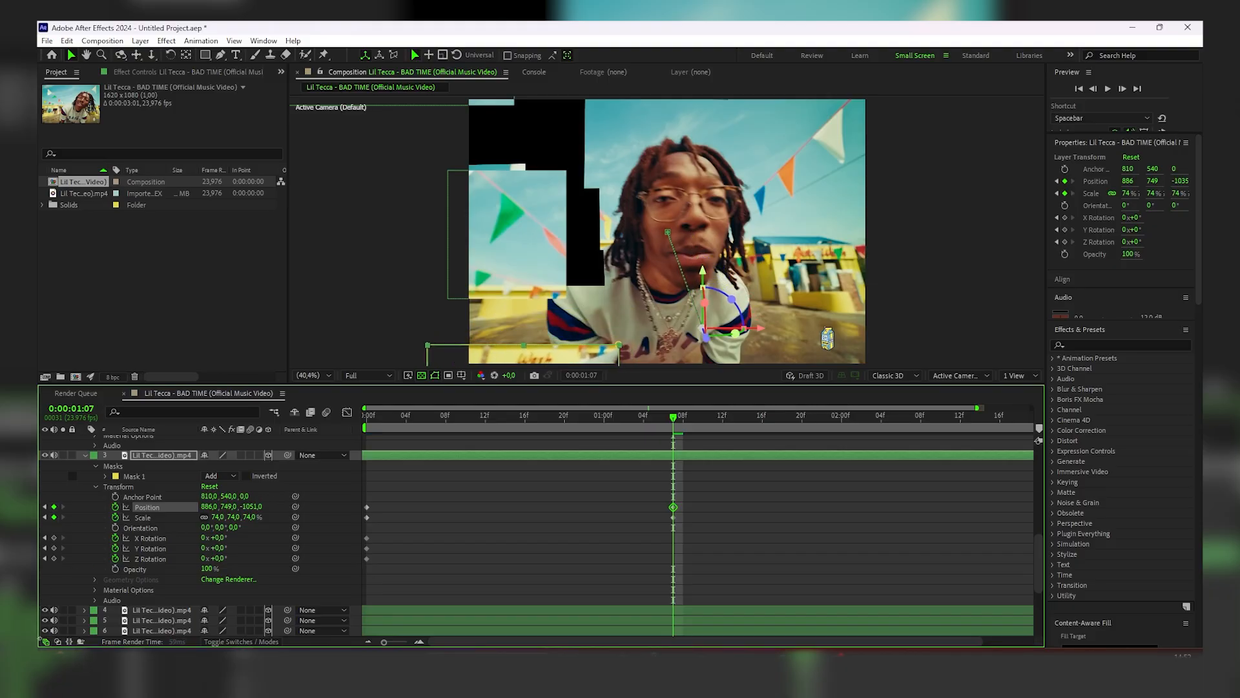
left_click_drag(256, 508, 29, 630)
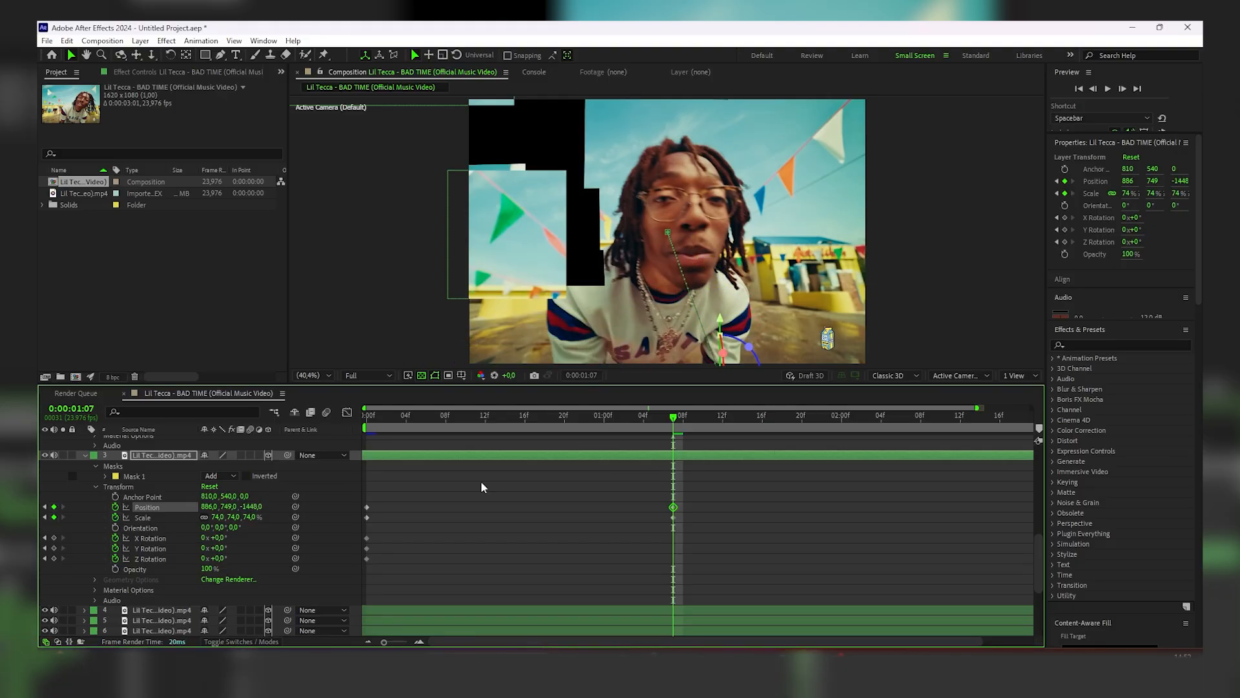
Preview the animation of the first three pieces from the start and return to 0:00:00:00.
left_click_drag(675, 424, 365, 427)
key("space")
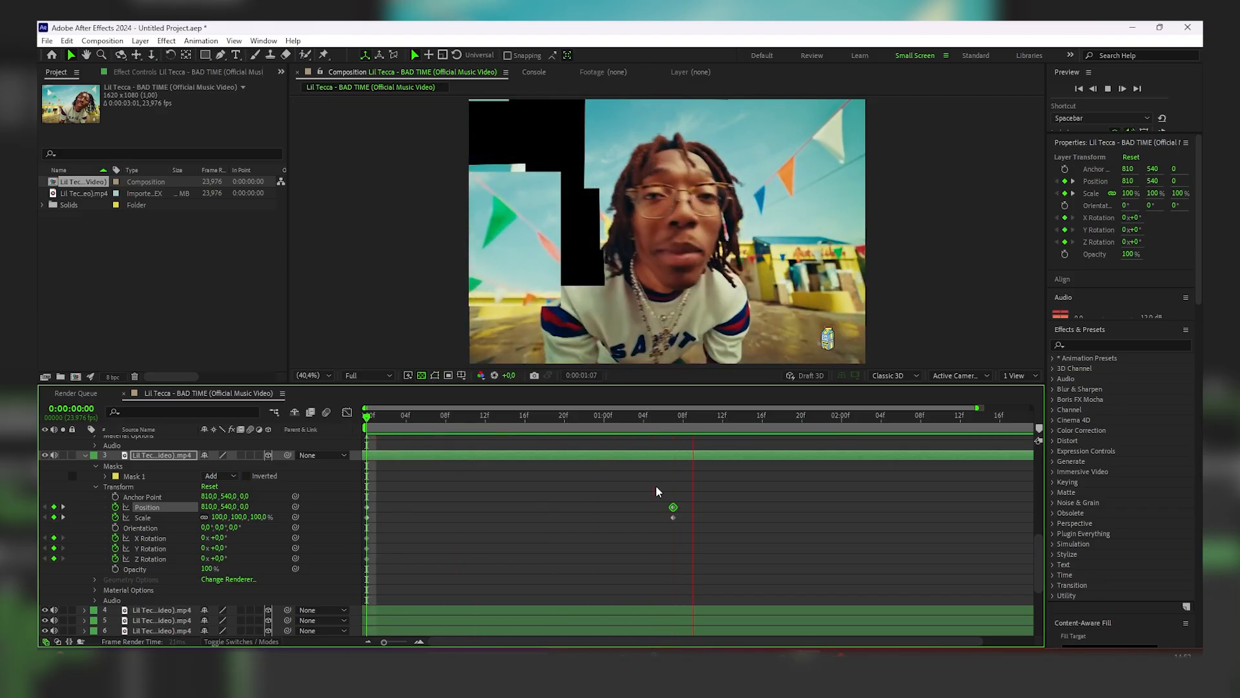
key("space")
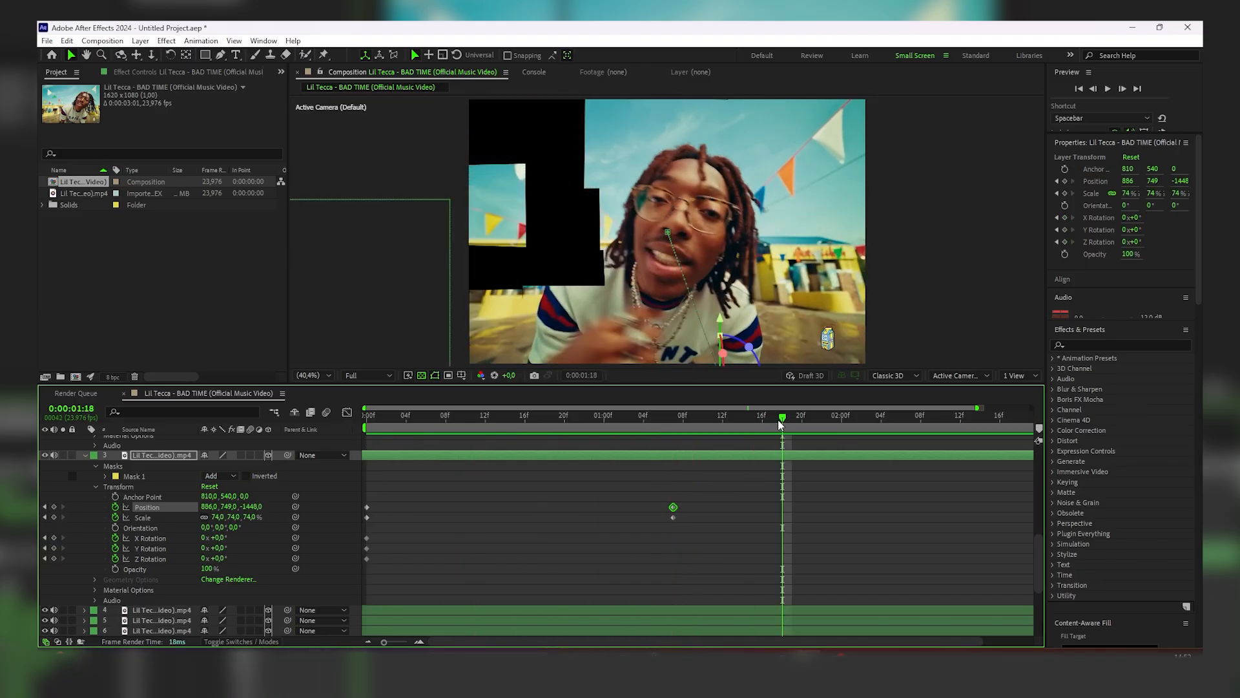
left_click_drag(781, 423, 351, 437)
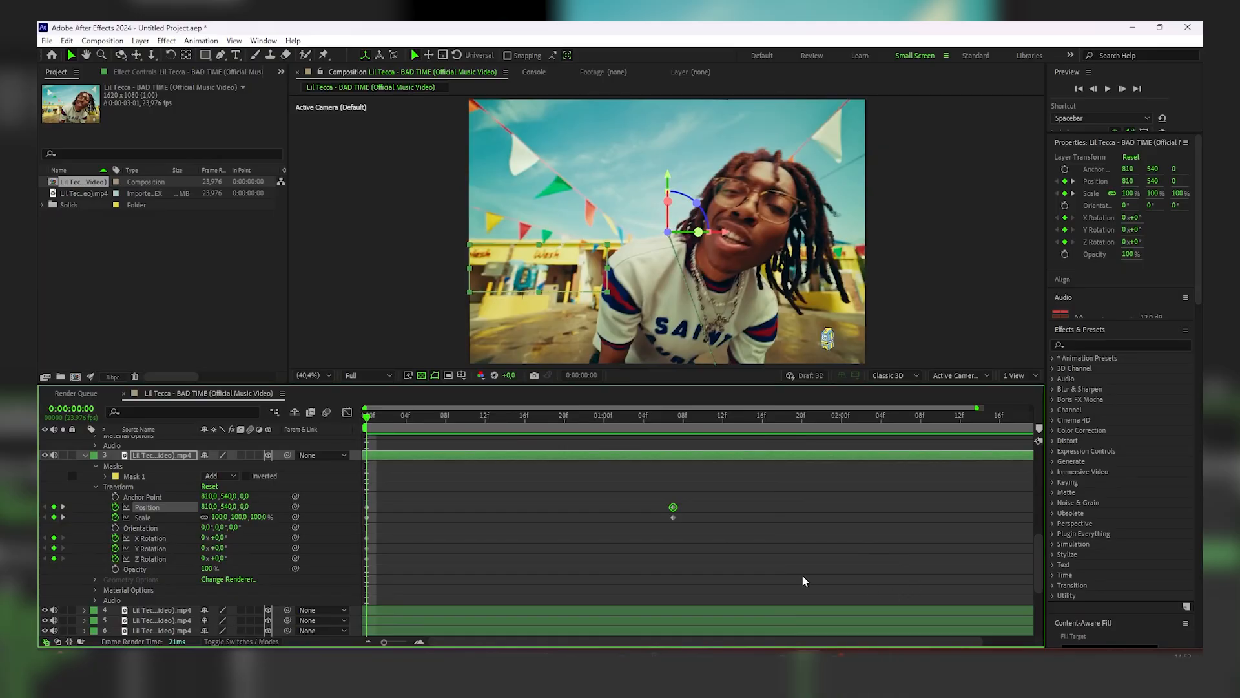
Apply Easy Ease to the transform keyframes of layers 3, 2 and 1.
left_click_drag(804, 581, 300, 484)
scroll(531, 502, "up", 1)
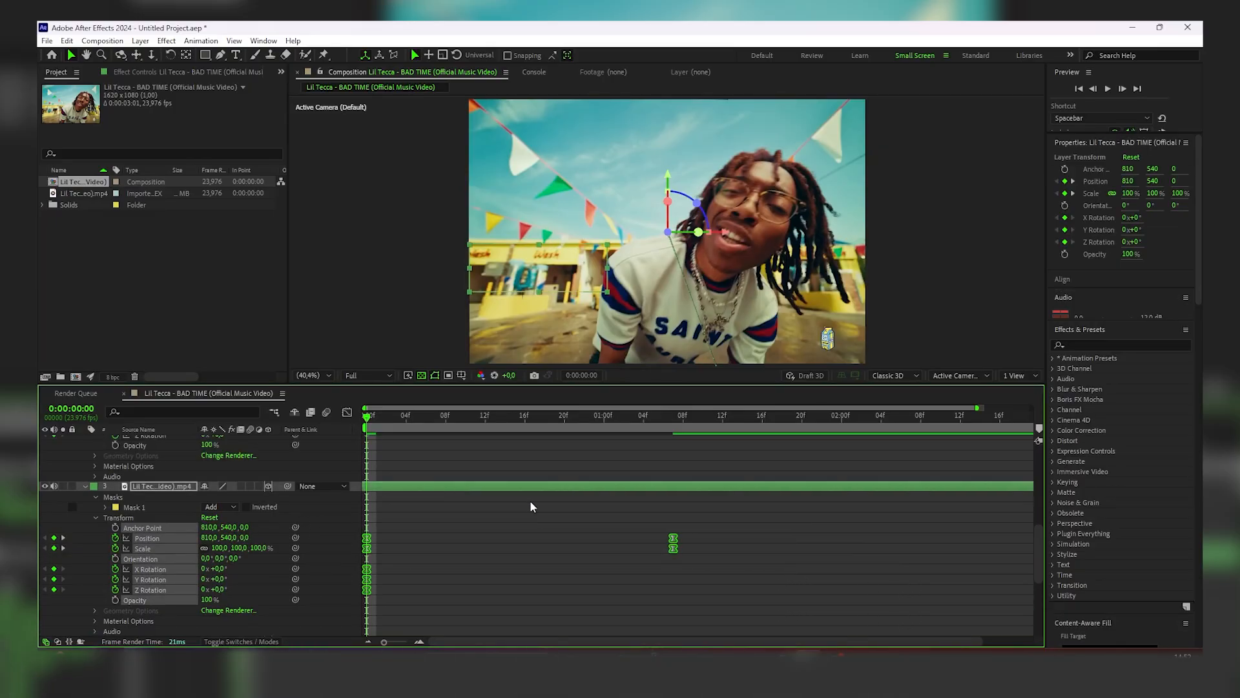
scroll(531, 503, "up", 5)
left_click_drag(794, 575, 349, 533)
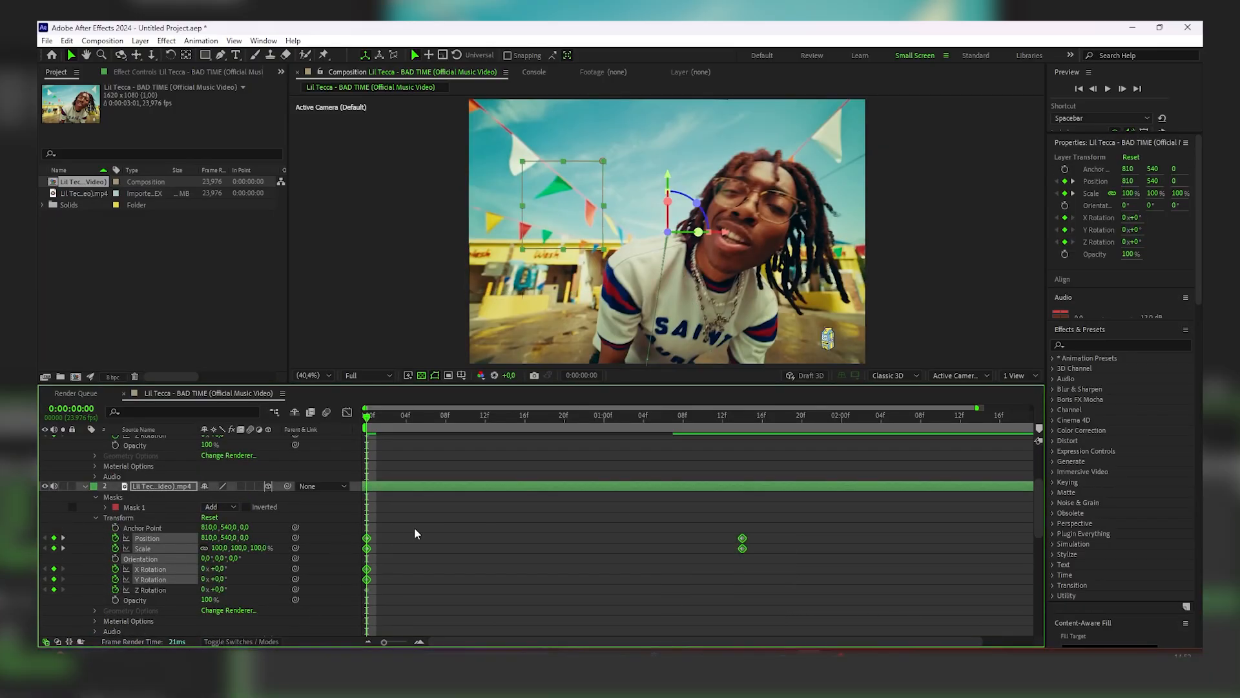
scroll(558, 518, "up", 4)
left_click_drag(786, 524, 316, 473)
left_click_drag(788, 578, 337, 475)
key("F9")
scroll(568, 498, "down", 1)
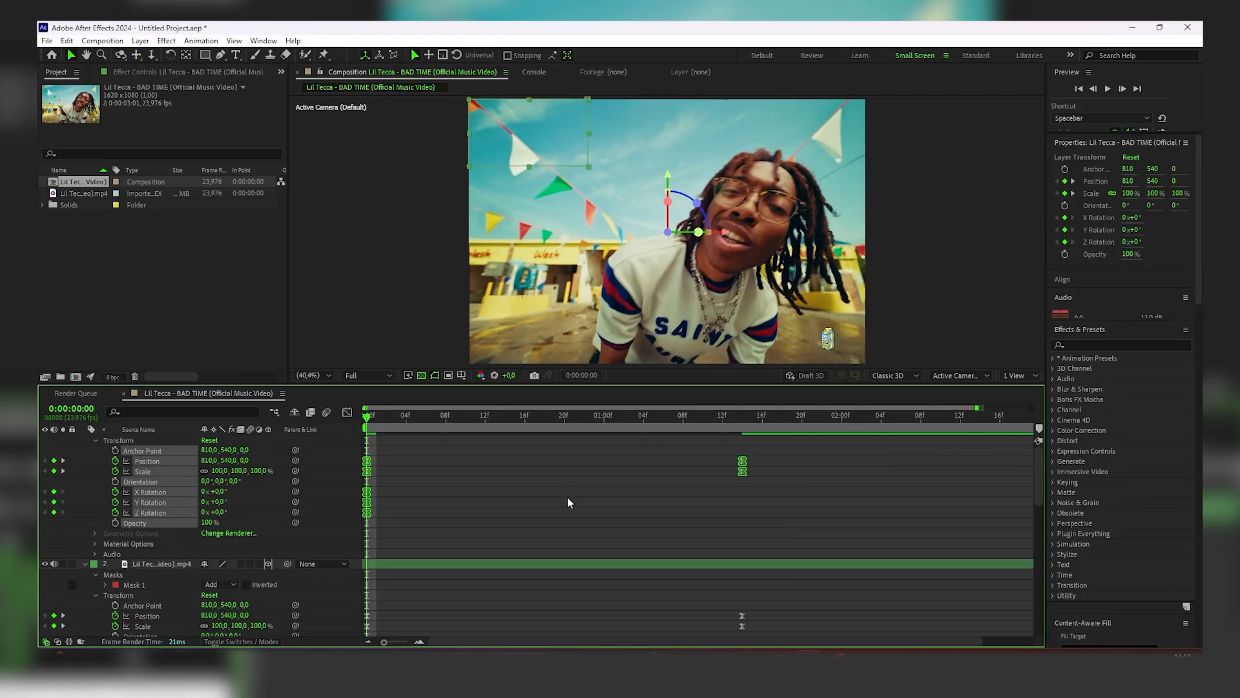
Expand layer 4's transform properties and add keyframes for Position and X, Y and Z Rotation at 0:00:00:00.
scroll(559, 491, "down", 8)
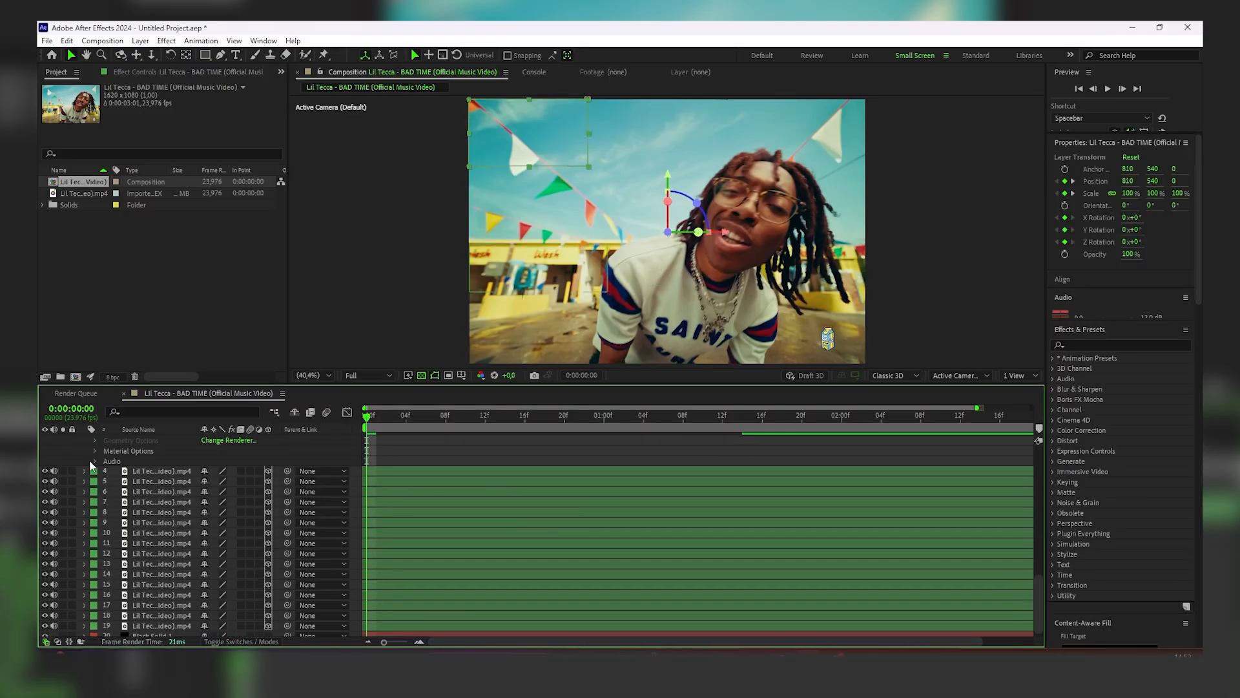
left_click(85, 471)
left_click(376, 471)
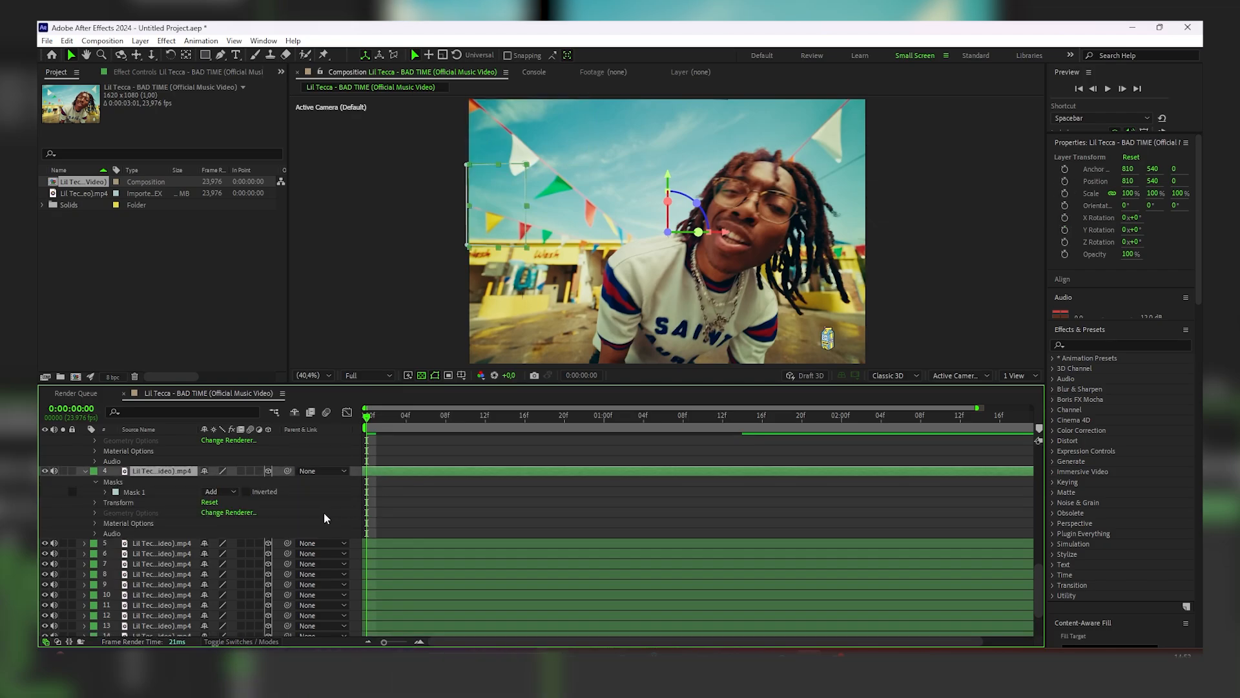
left_click(96, 502)
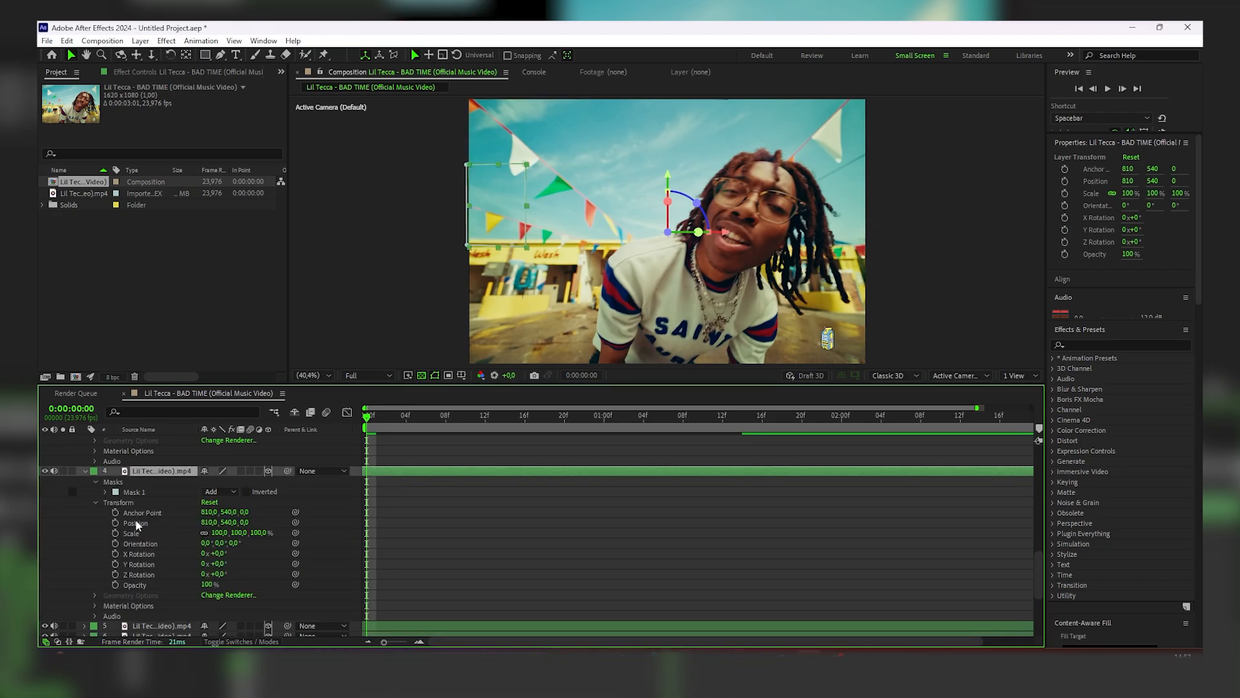
left_click(114, 522)
left_click(114, 553)
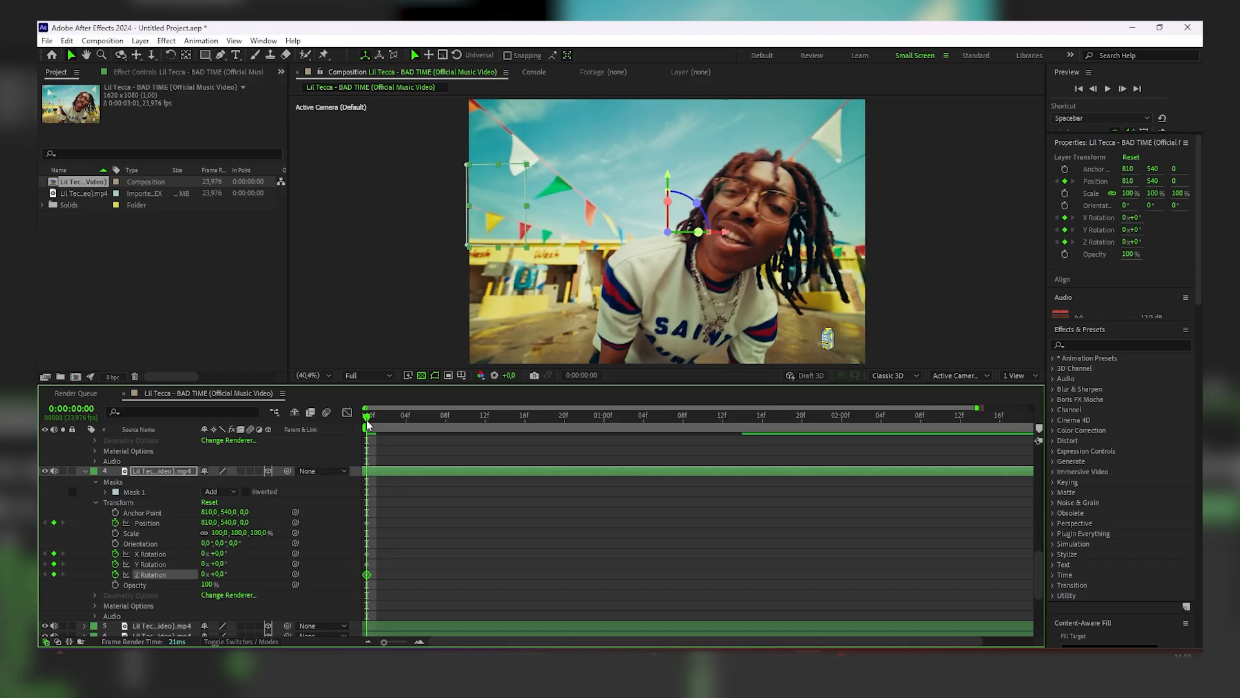
Add the missing Scale keyframe to layer 4 at 0:00:00:00 and move the current time ahead for its ending pose.
left_click_drag(367, 424, 683, 431)
scroll(687, 540, "up", 3)
scroll(687, 540, "up", 1)
scroll(576, 515, "down", 4)
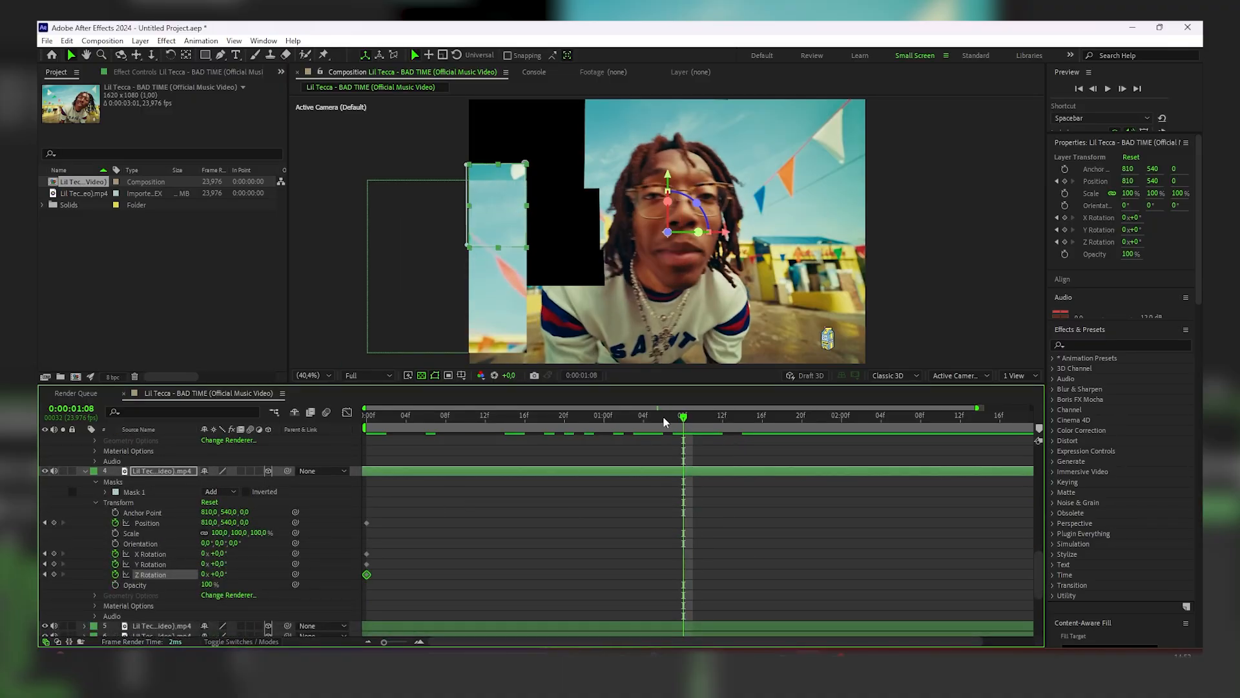
key("Home")
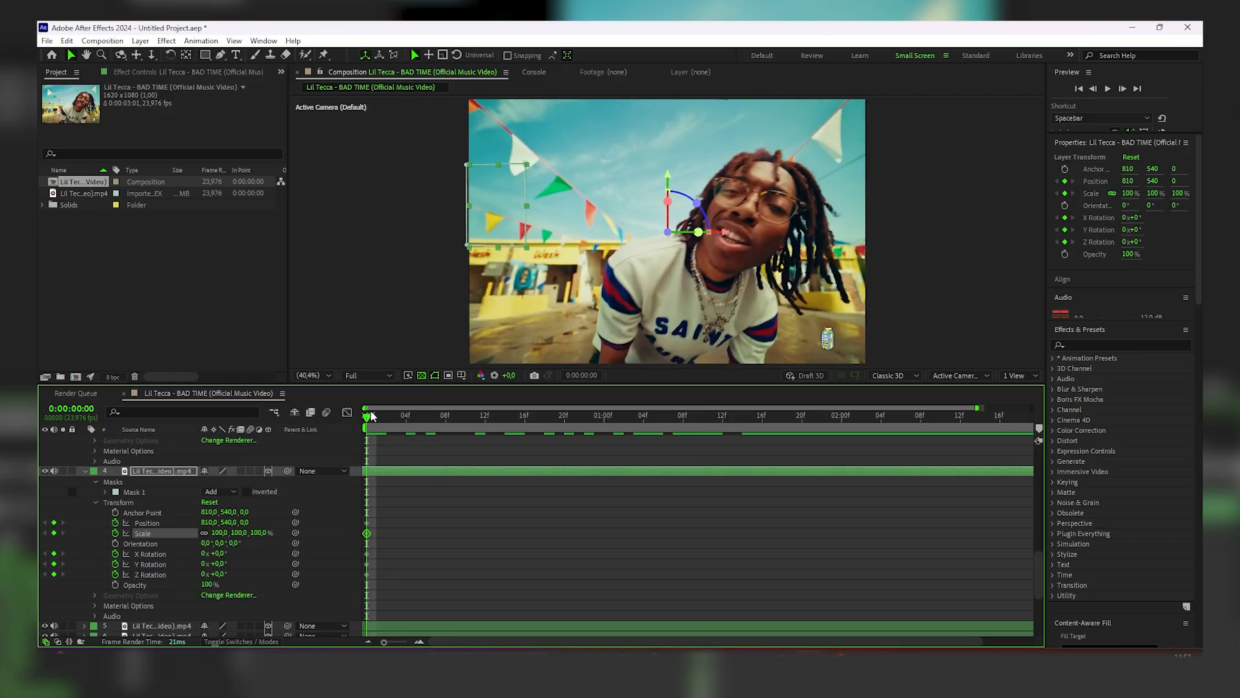
left_click_drag(370, 418, 743, 448)
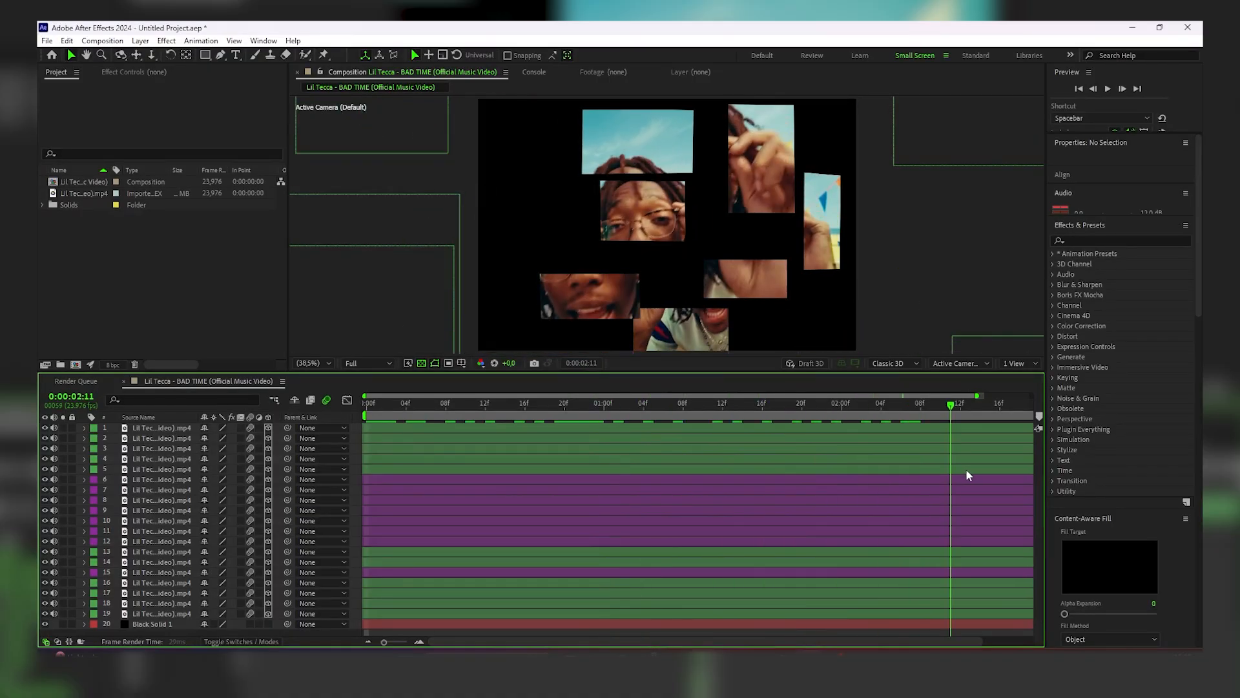
Enlarge the composition viewer and preview the full animation of all the pieces from the start.
key("space")
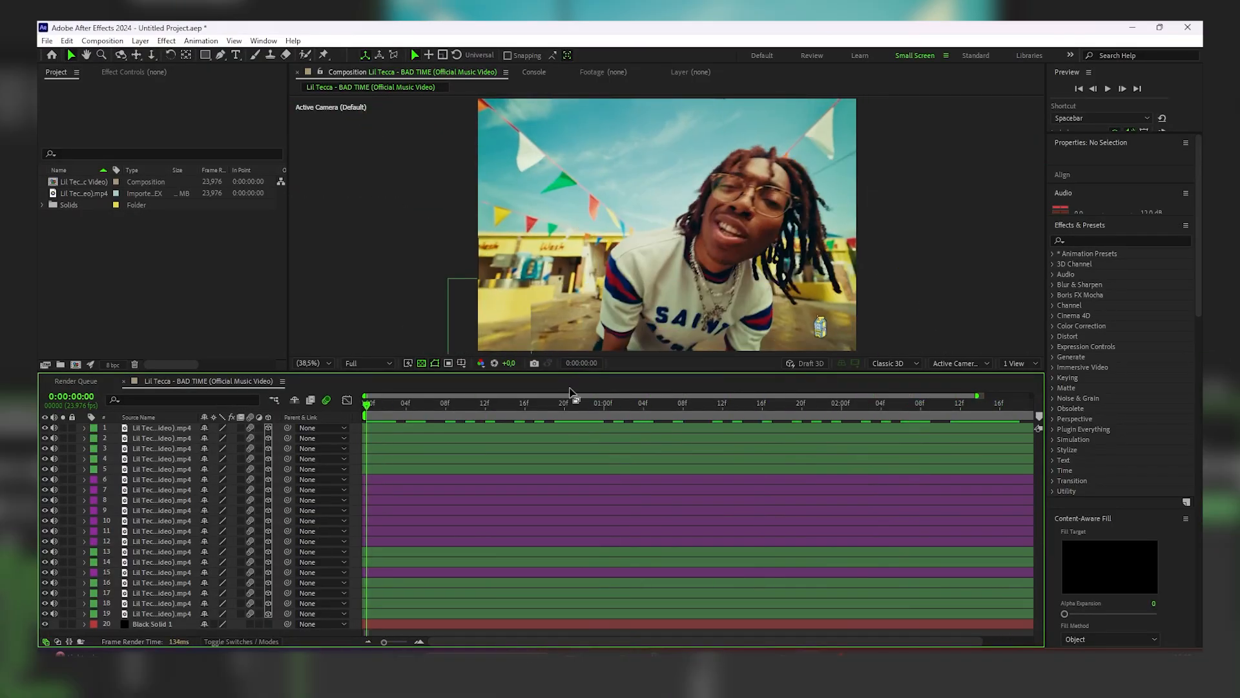
left_click_drag(567, 373, 567, 468)
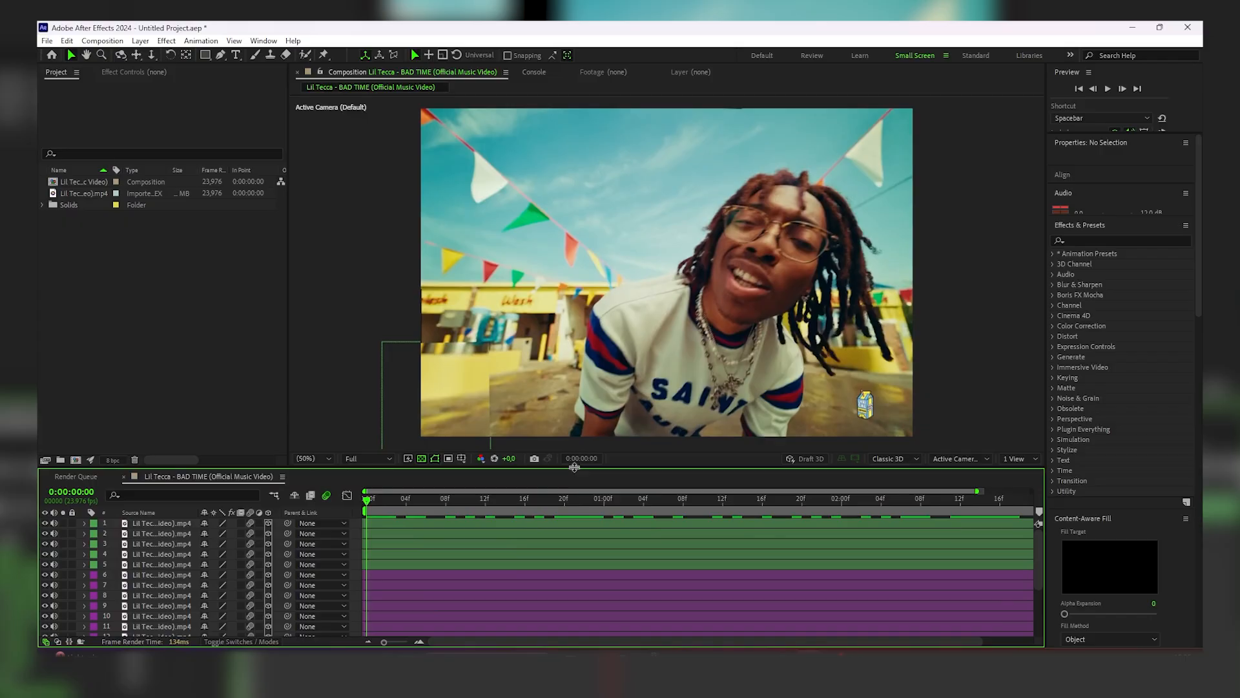
key("space")
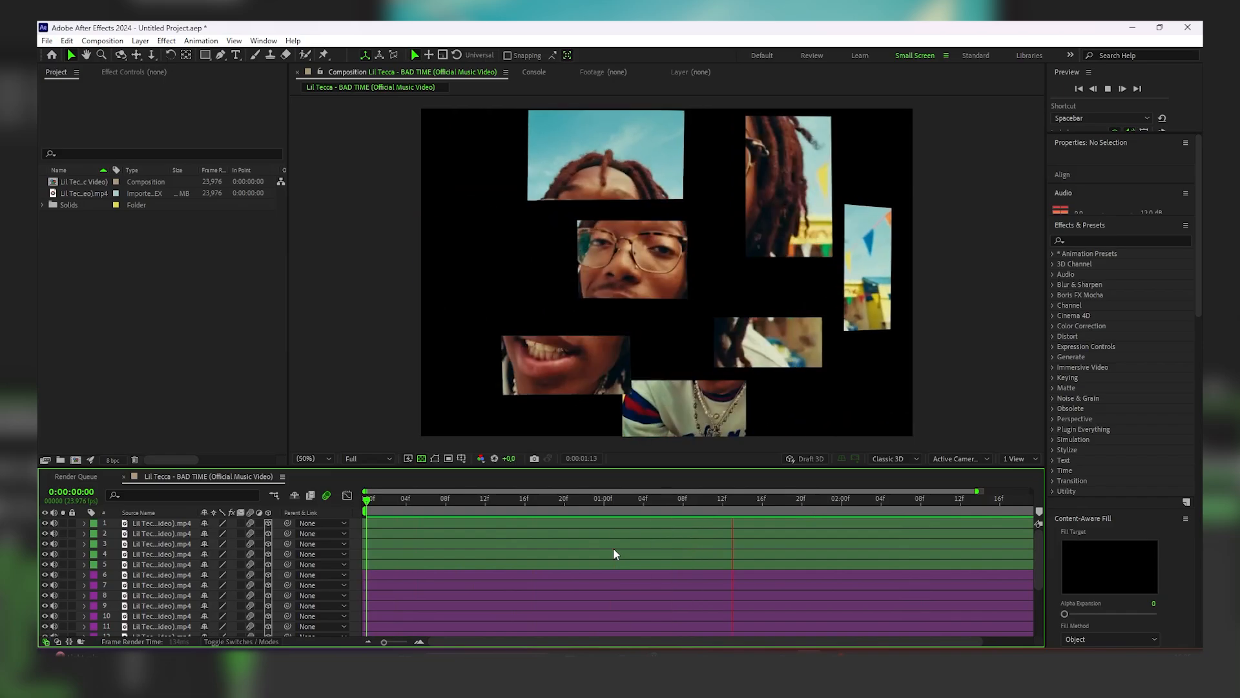
Select individual floating pieces near the end of the animation to examine their placement, and return to 0:00:00:00.
left_click(637, 256)
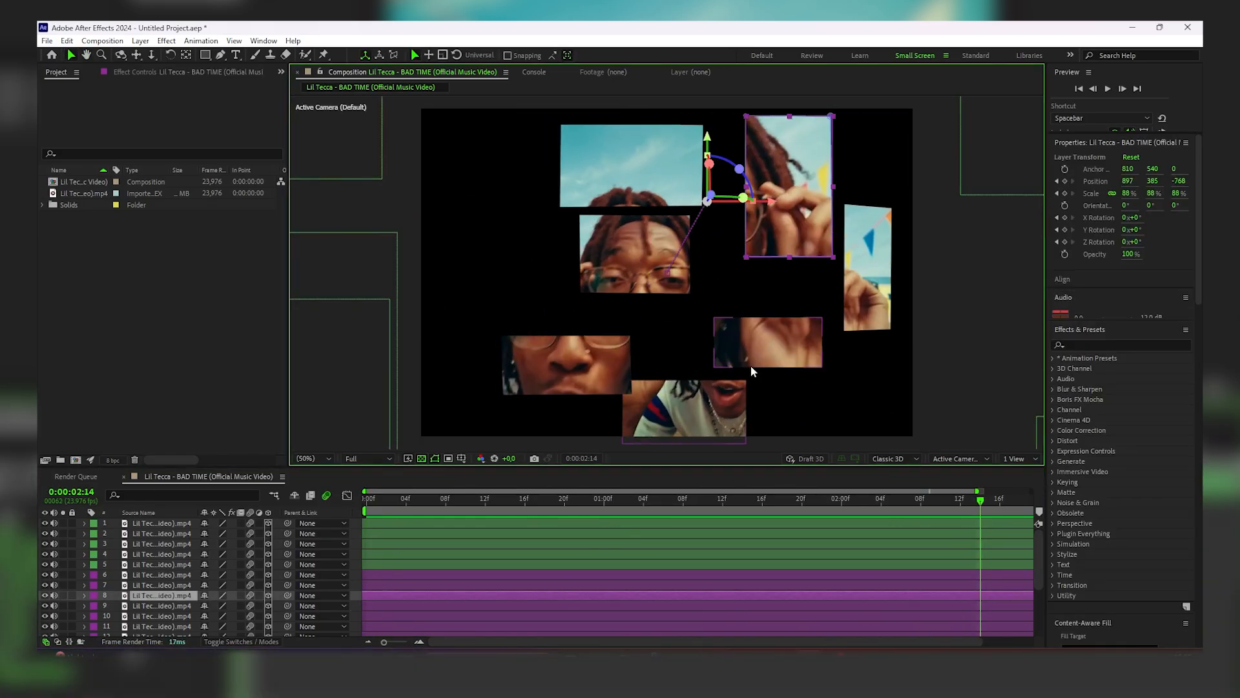
left_click(580, 382)
left_click(659, 413)
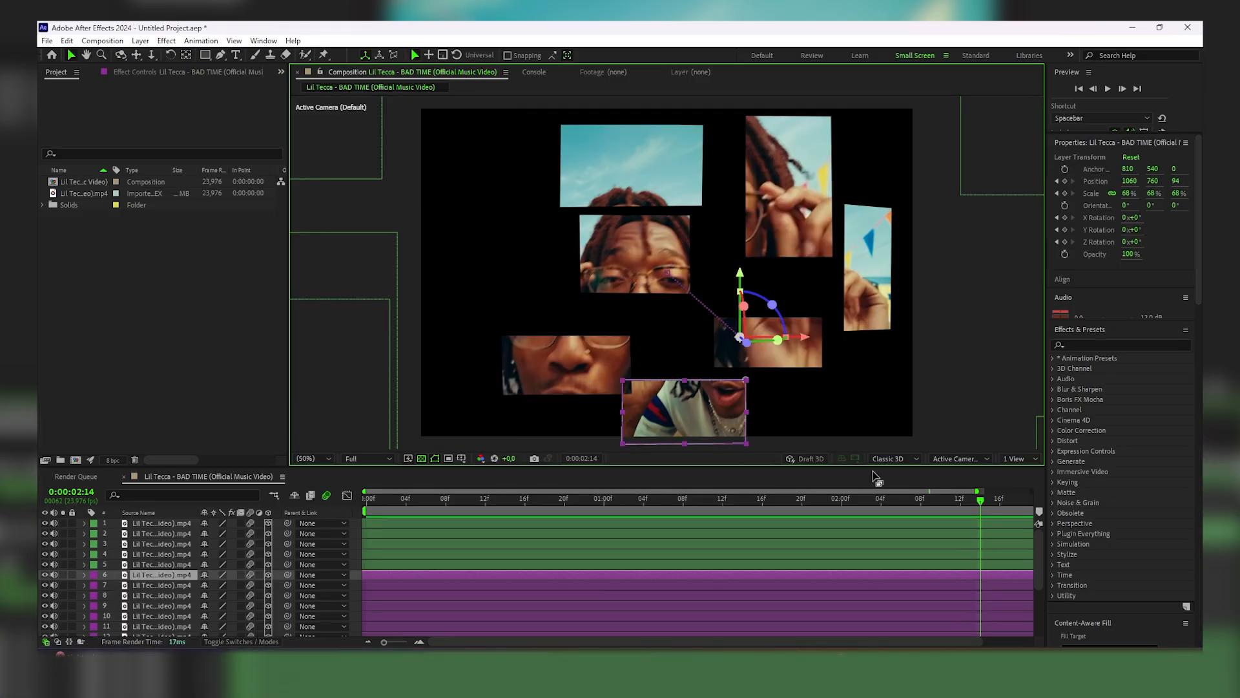
left_click_drag(979, 503, 367, 501)
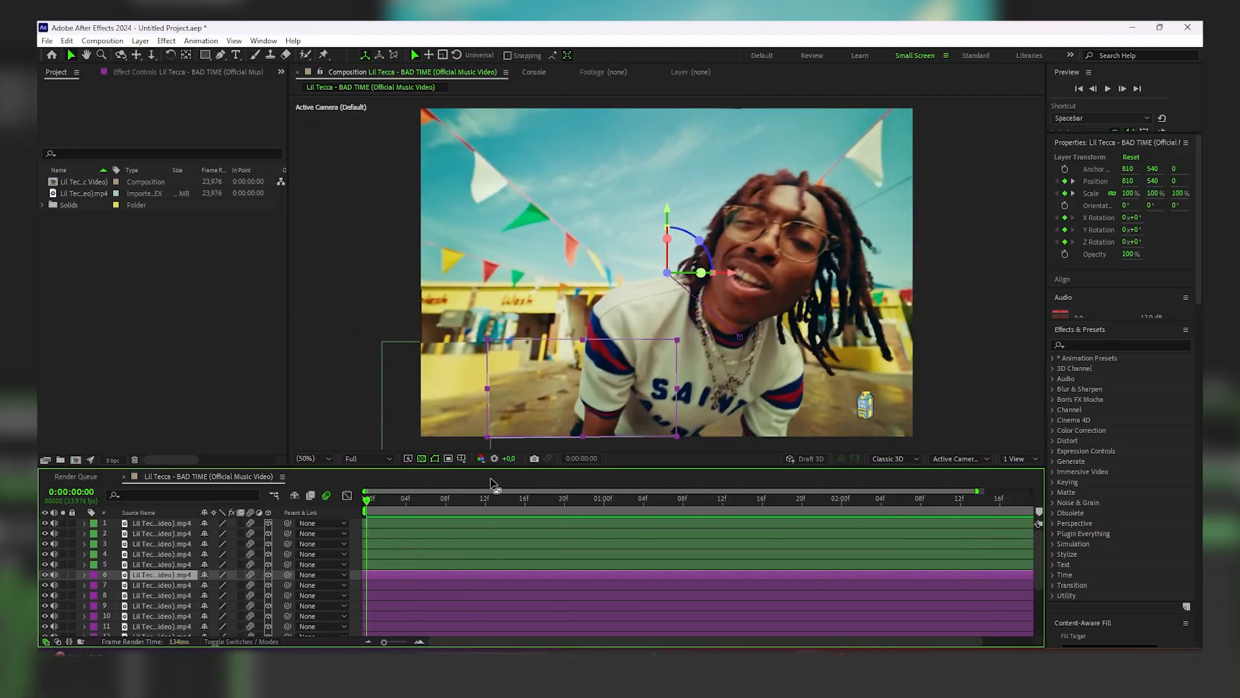
Enlarge the timeline, add a new camera with its default settings and move it above all other layers.
left_click_drag(502, 466, 489, 316)
right_click(215, 621)
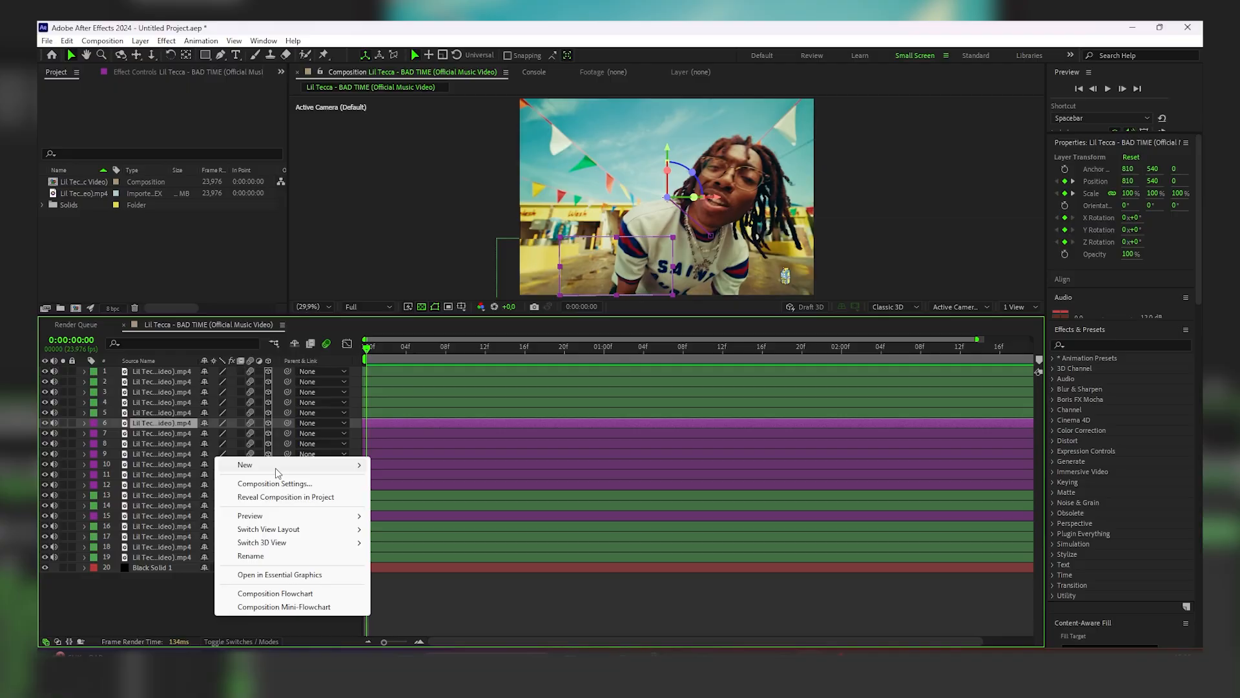
mouse_move(277, 467)
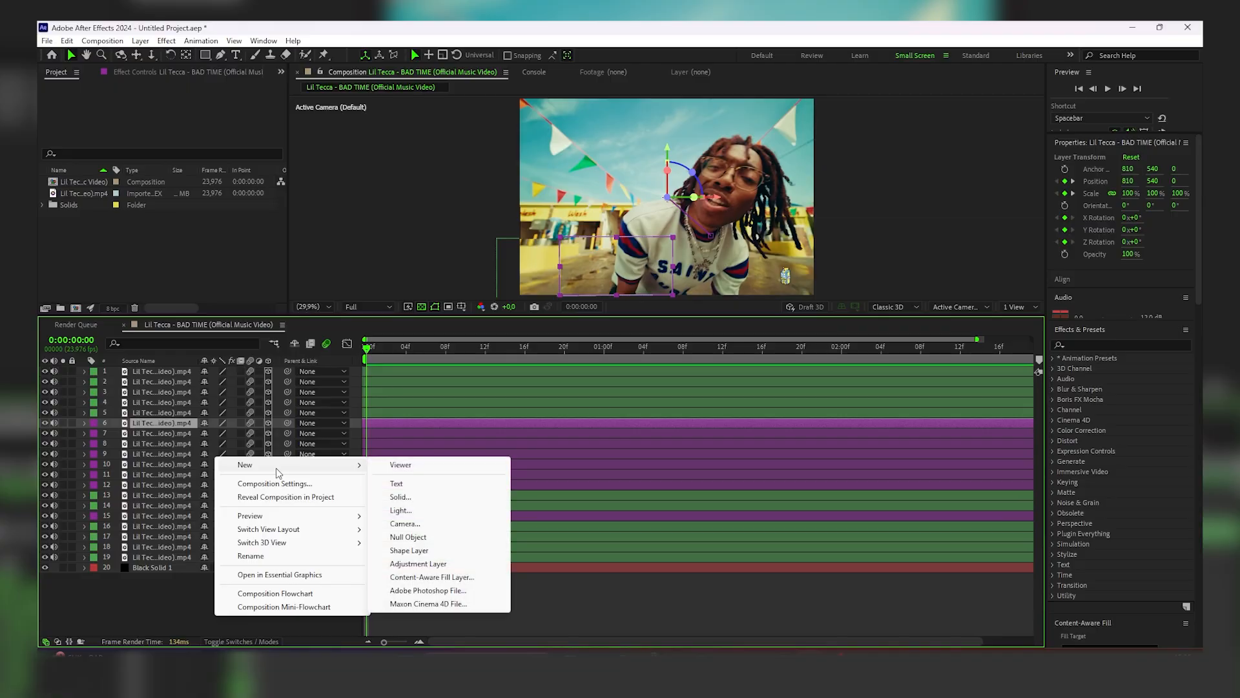
left_click(404, 524)
left_click(743, 466)
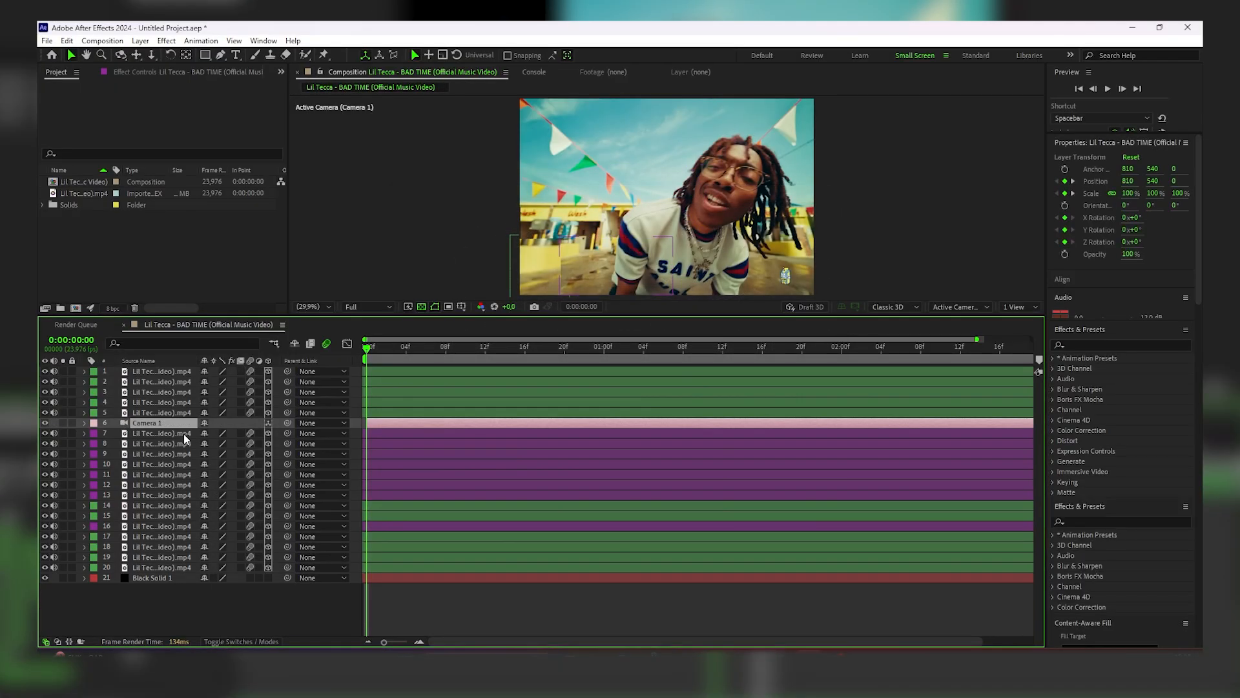
left_click_drag(182, 424, 176, 367)
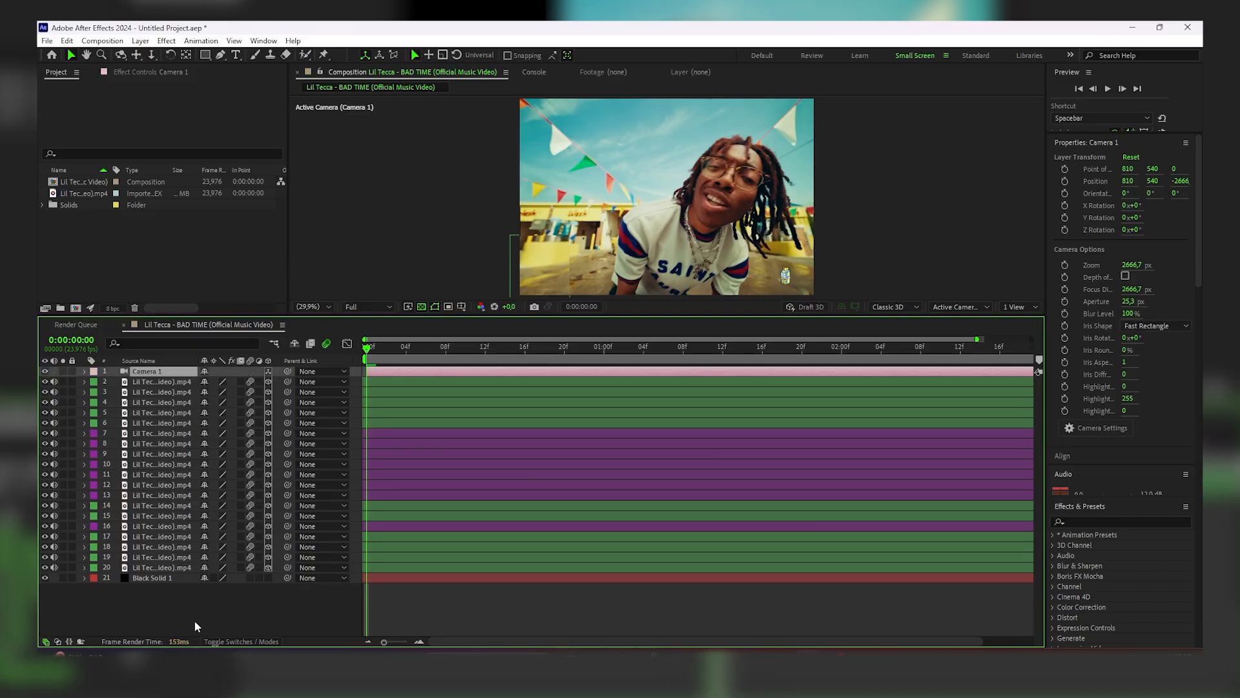
Create a null object, make it a 3D layer and parent the camera to it.
right_click(194, 622)
mouse_move(260, 472)
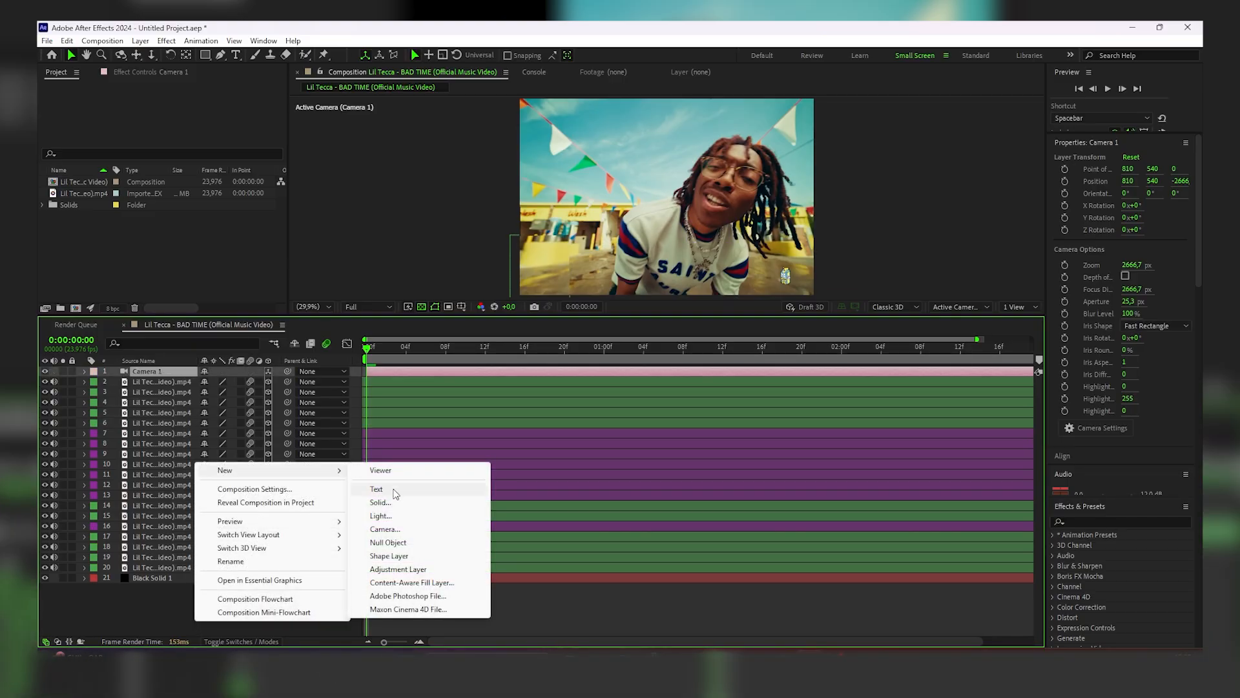
left_click(401, 542)
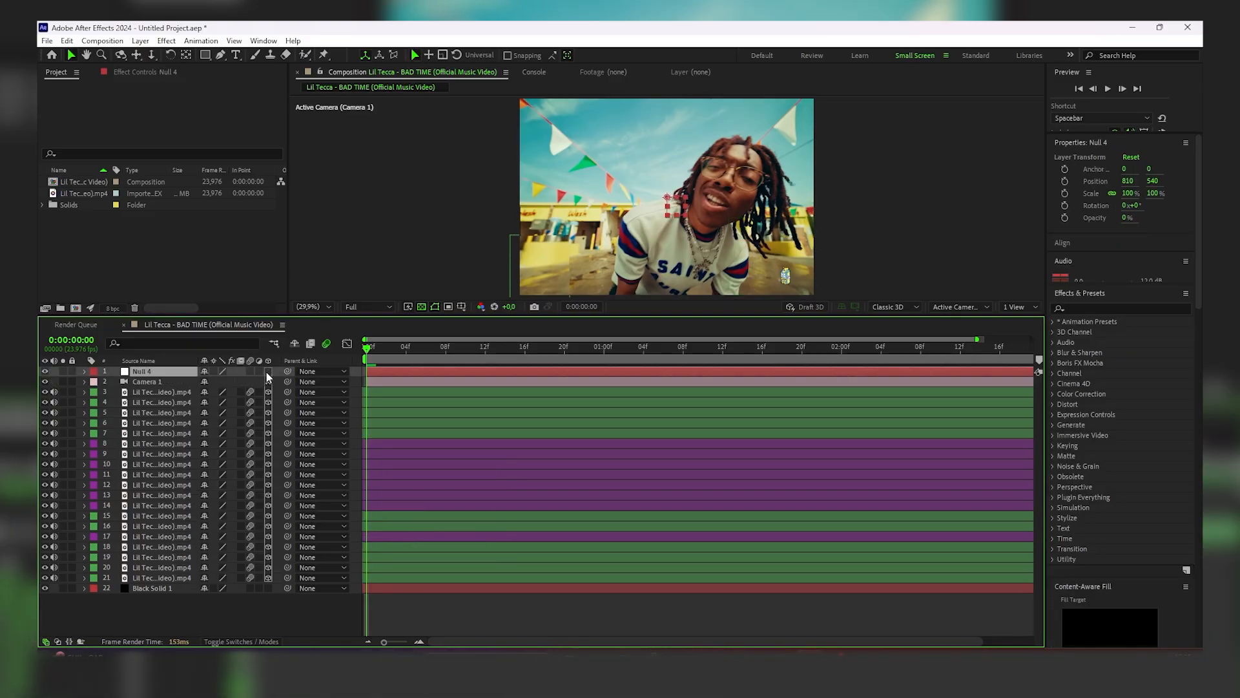
left_click(268, 371)
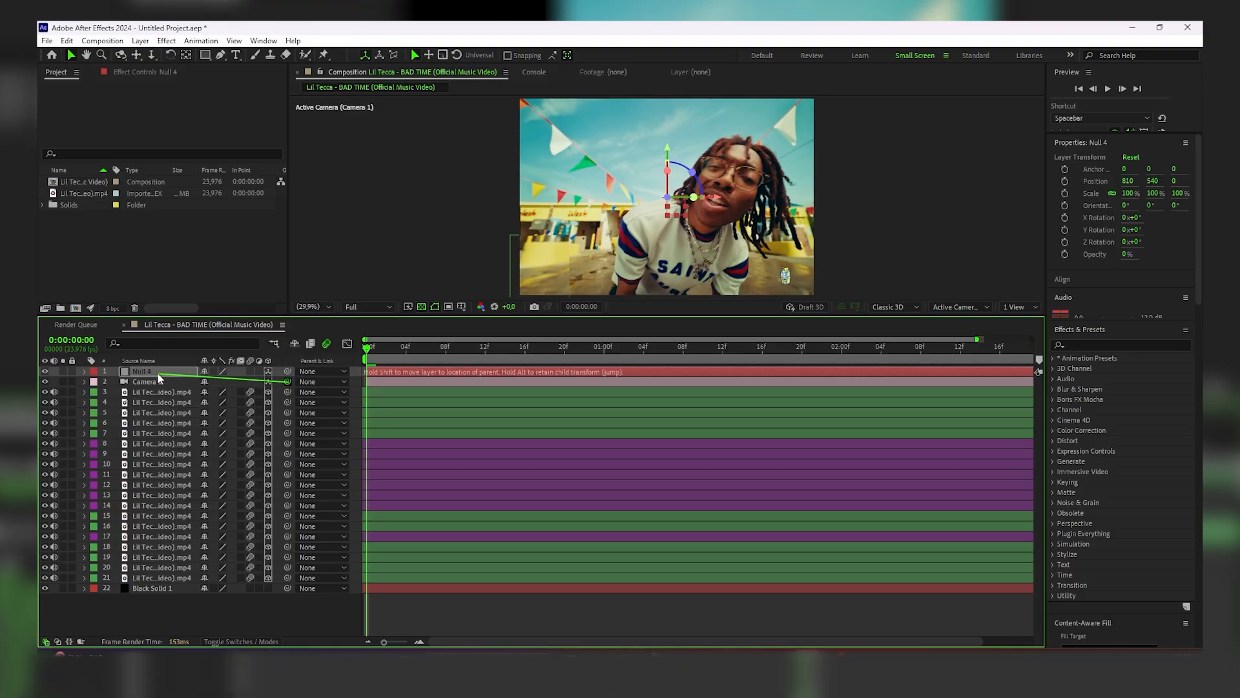
left_click_drag(288, 381, 136, 371)
Keyframe the null's Position, Scale and X, Y and Z Rotation at 0:00:00:00, and set its Z Position to 1232 at 0:00:01:14.
left_click(83, 372)
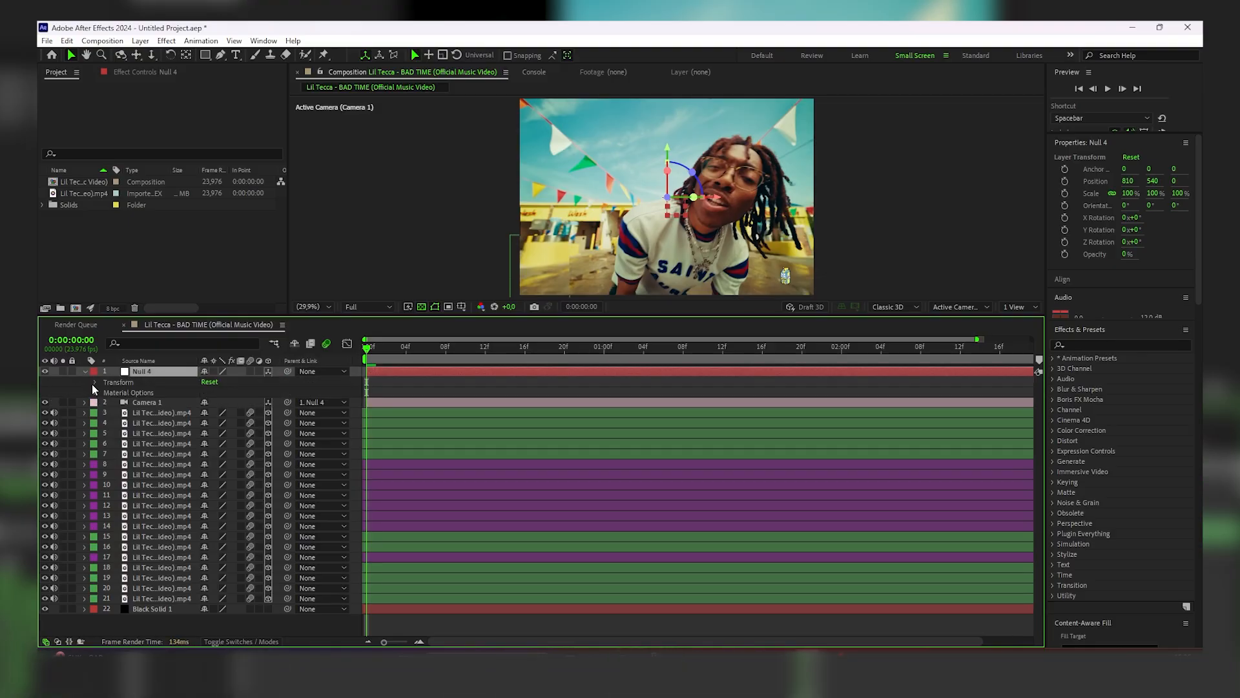
left_click(96, 382)
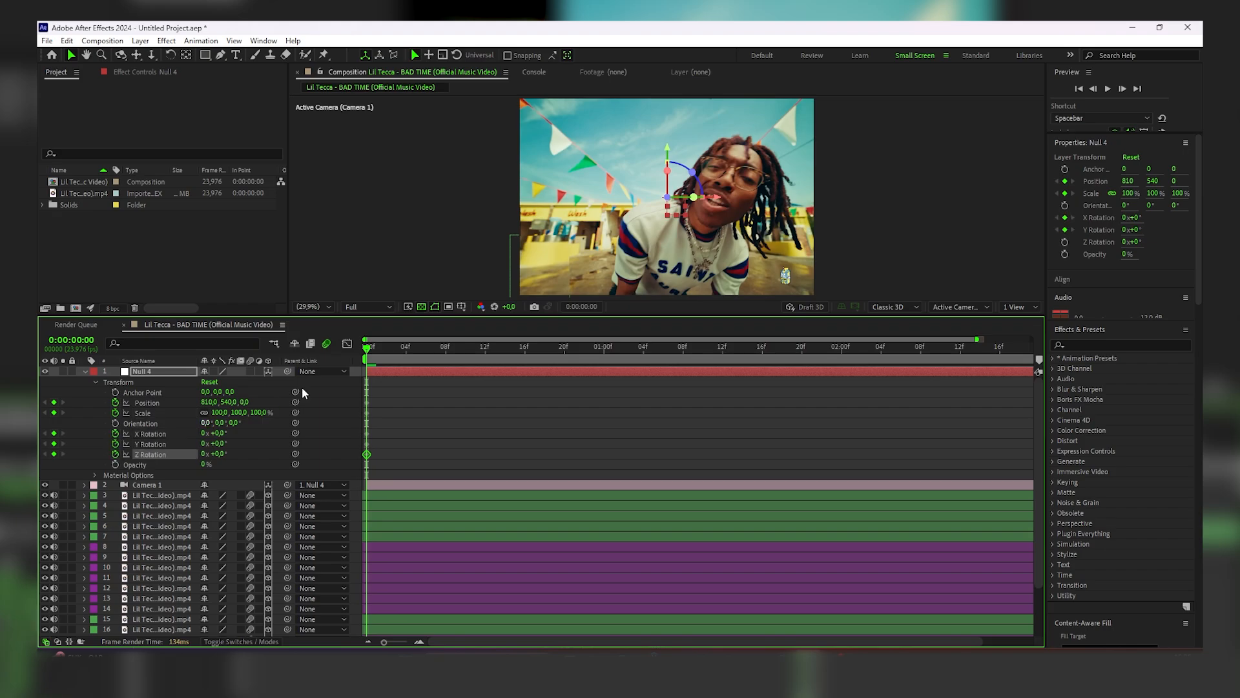
left_click_drag(435, 346, 749, 348)
left_click_drag(243, 406, 901, 332)
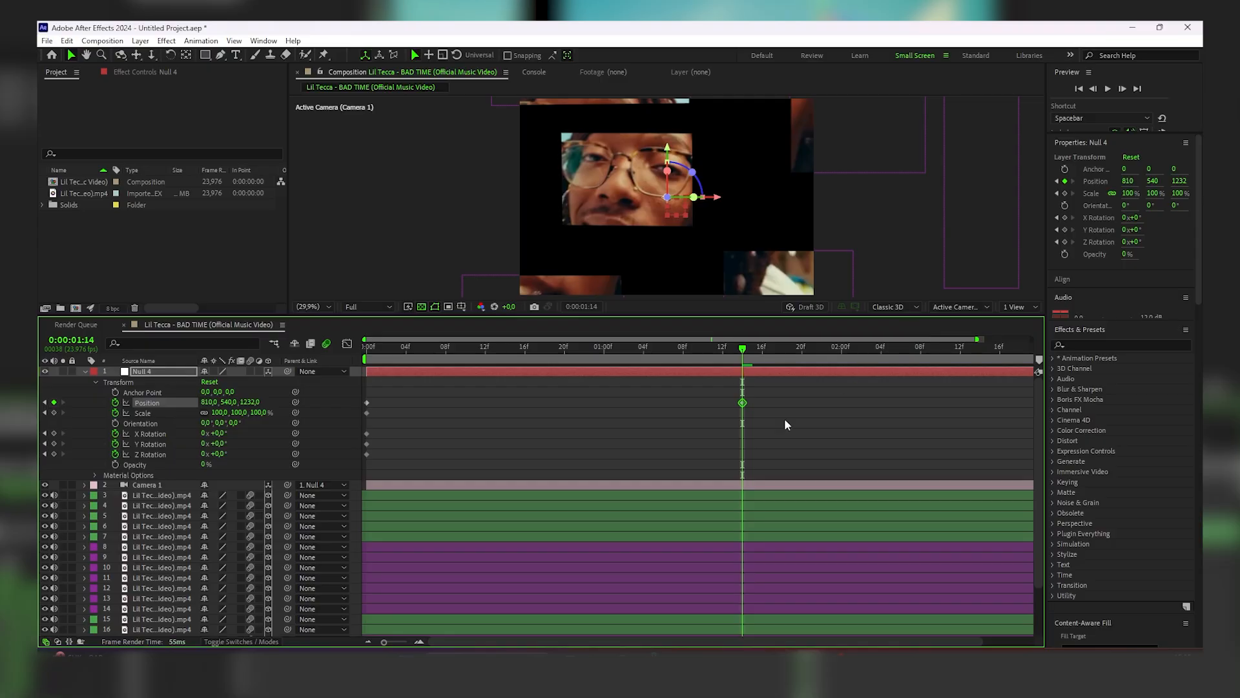
Ease all of the null's keyframes and shape the Position speed curve in the graph editor into an early, steep peak with a long slowdown.
left_click_drag(815, 466, 342, 387)
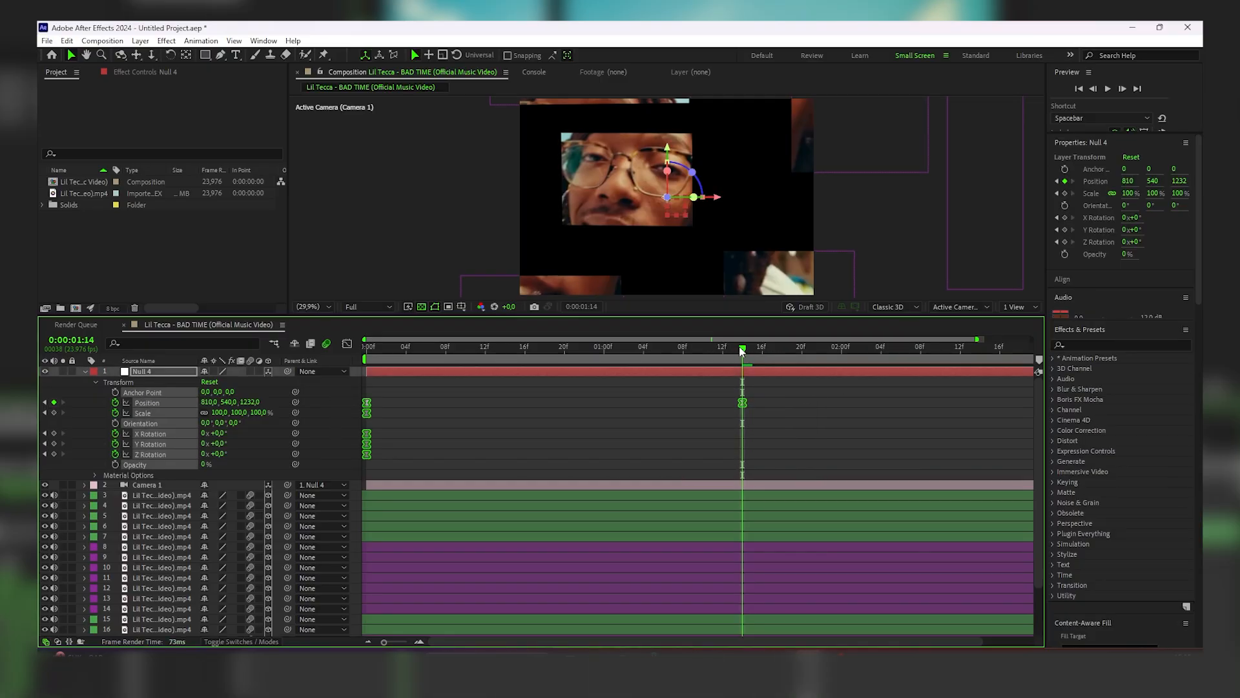
left_click(347, 343)
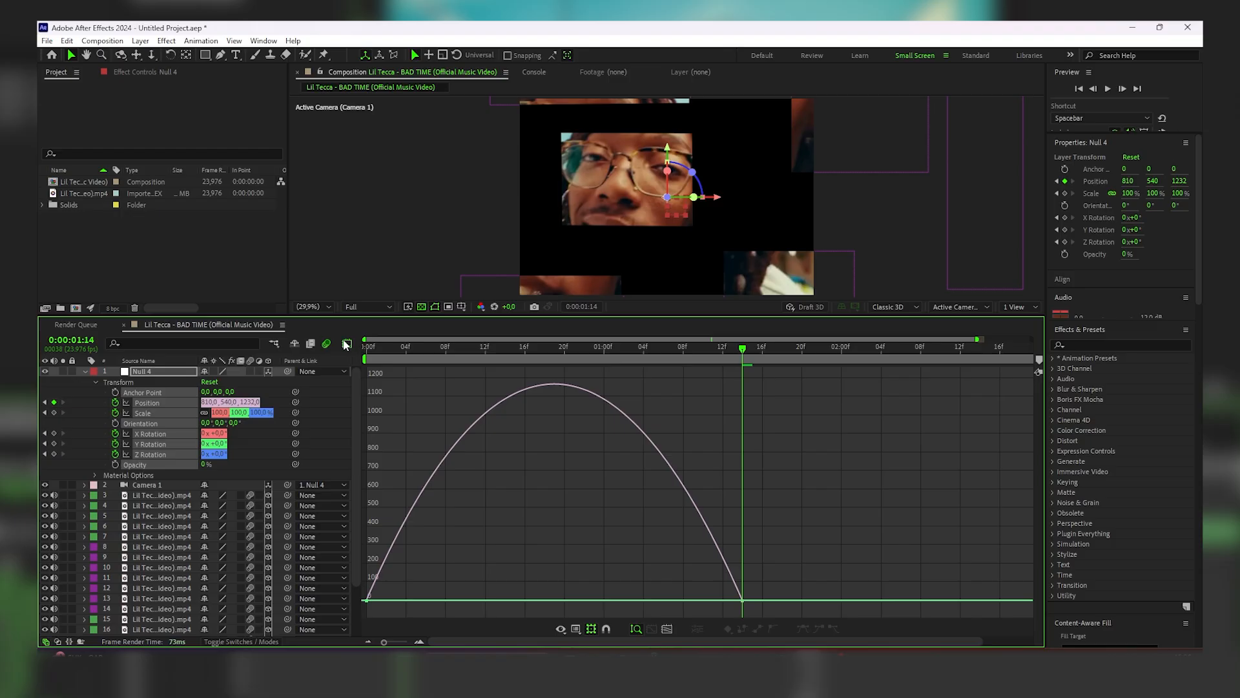
left_click(376, 579)
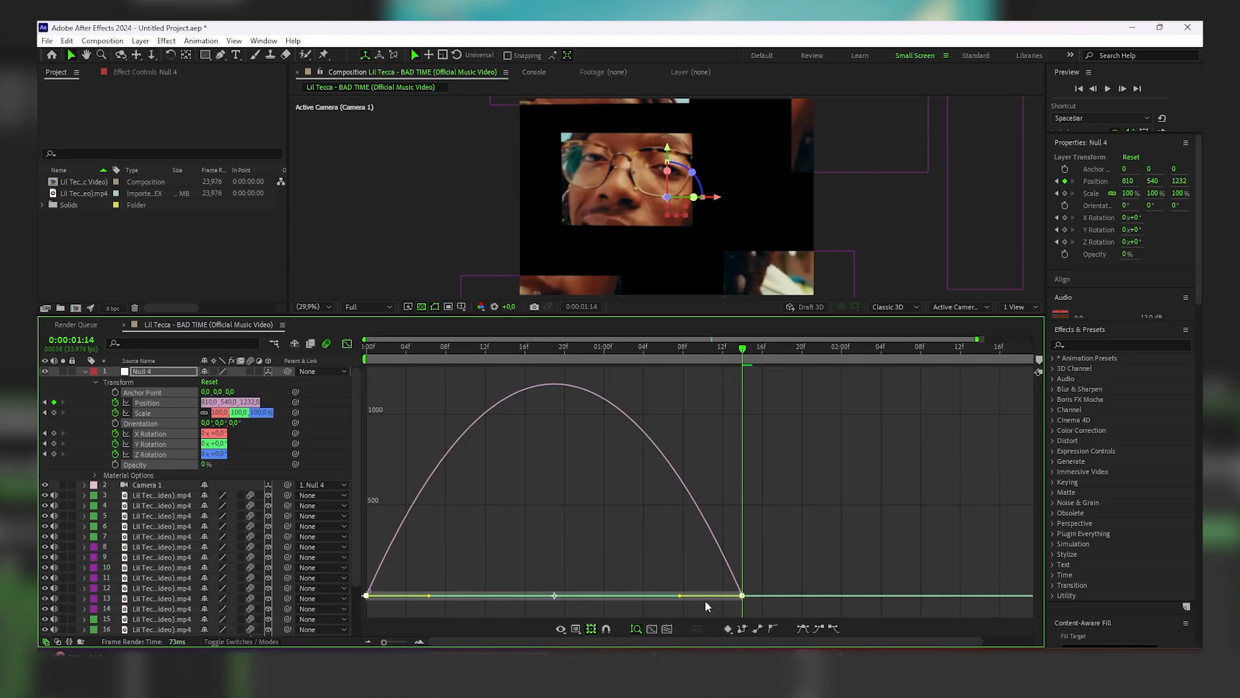
left_click_drag(681, 599, 403, 598)
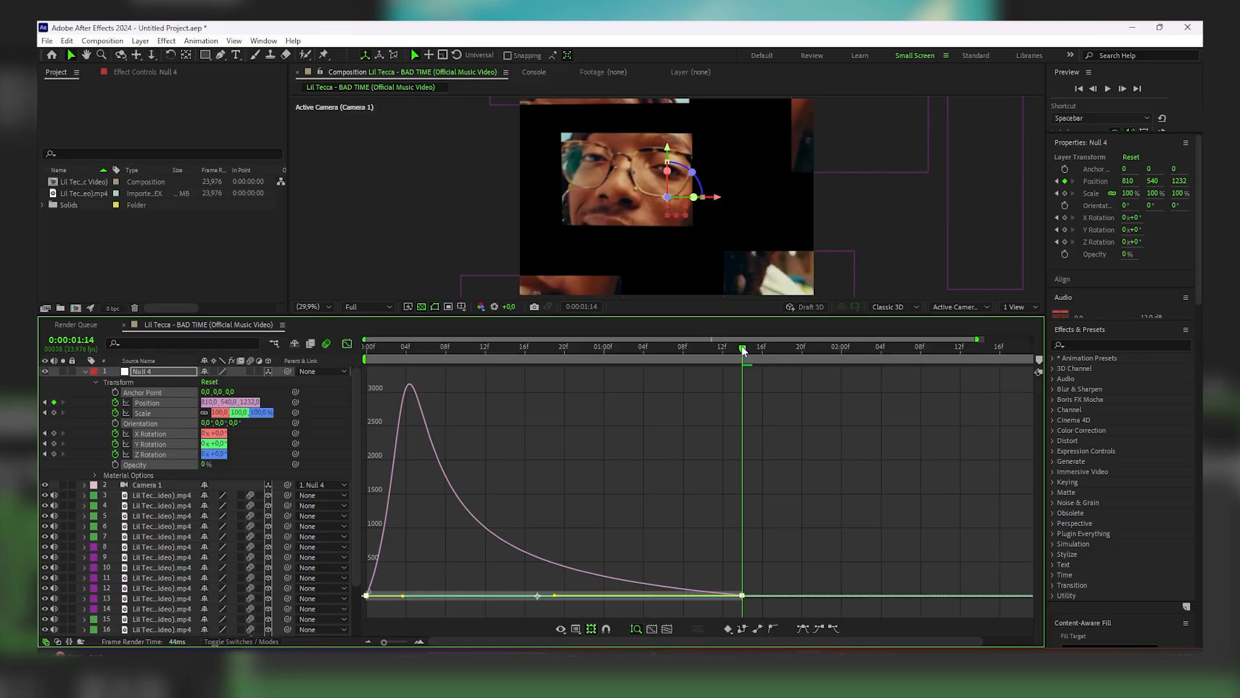
Return to 0:00:00:00, enlarge the composition view and preview the camera move.
left_click_drag(743, 348, 293, 397)
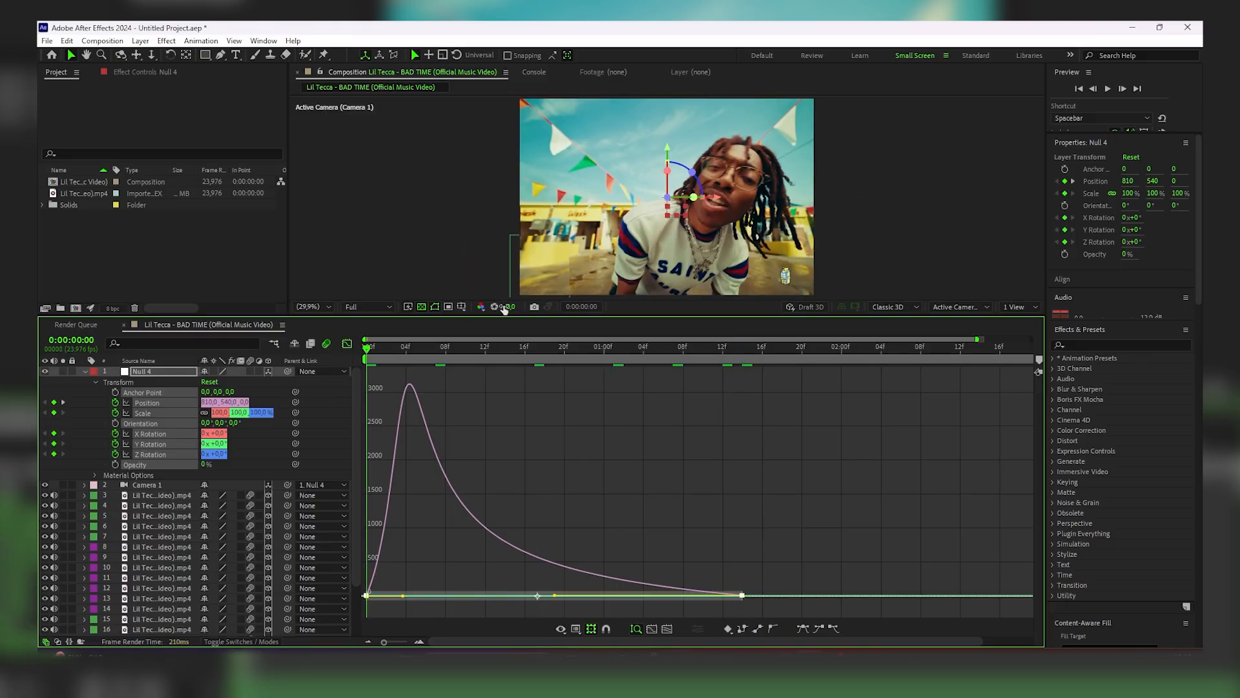
left_click_drag(504, 316, 510, 420)
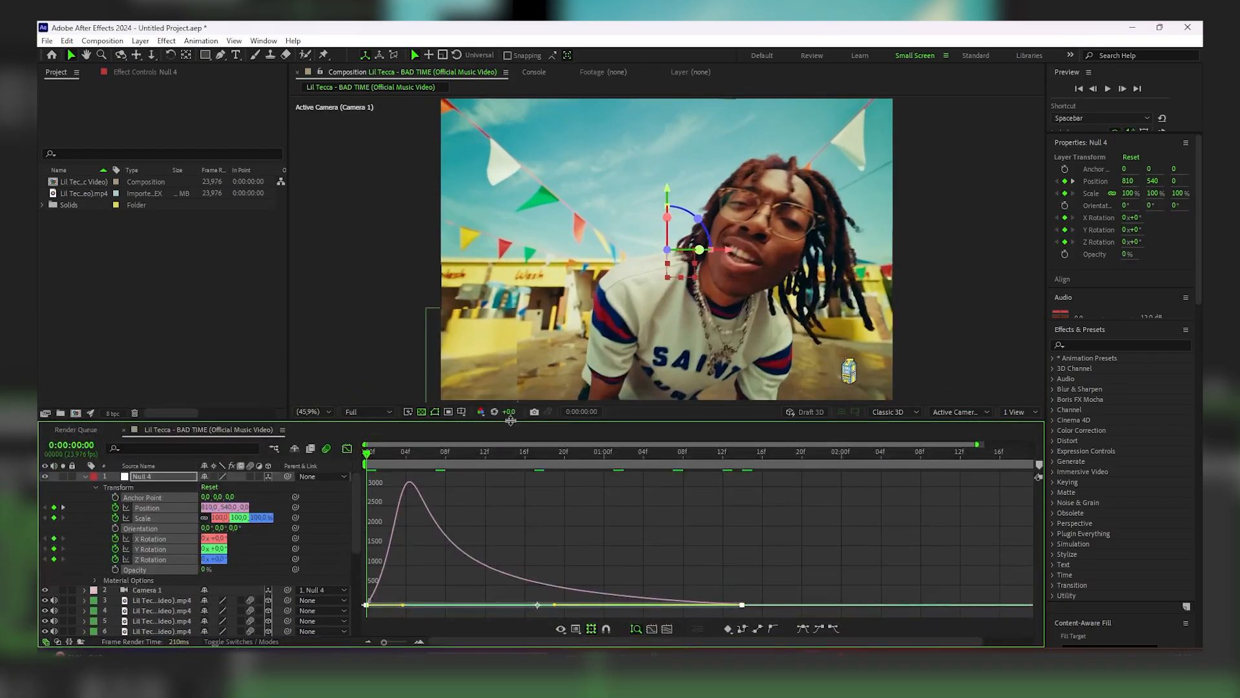
key("space")
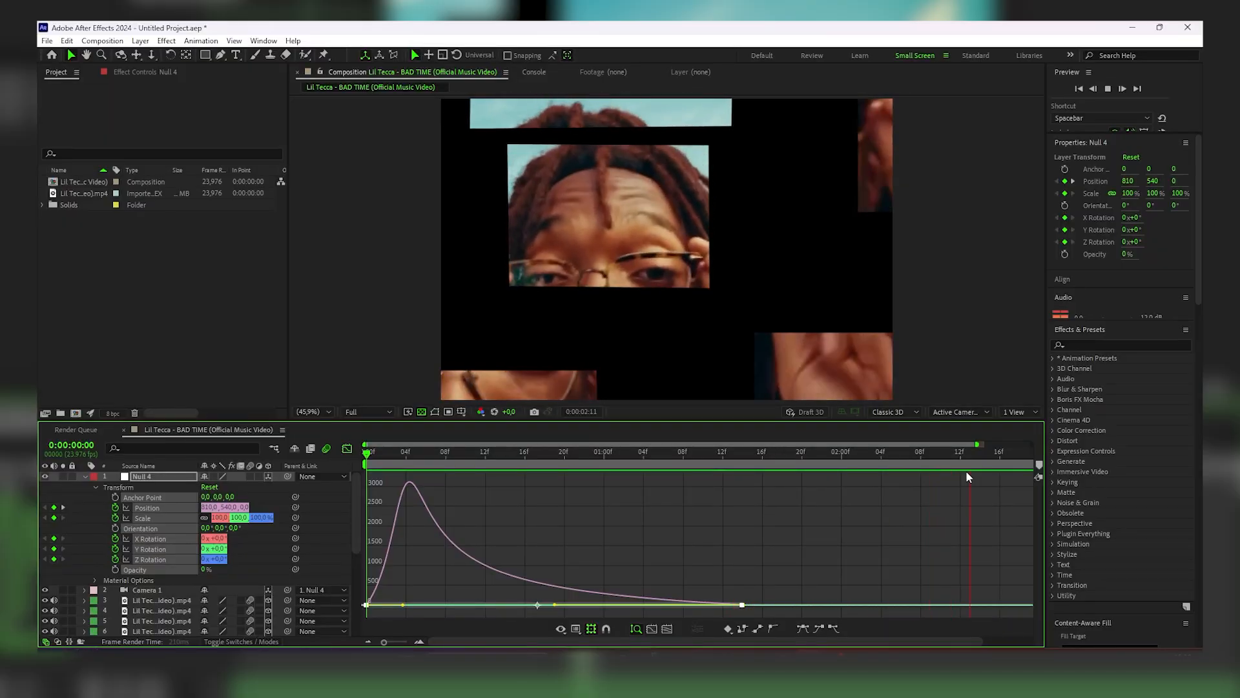
key("space")
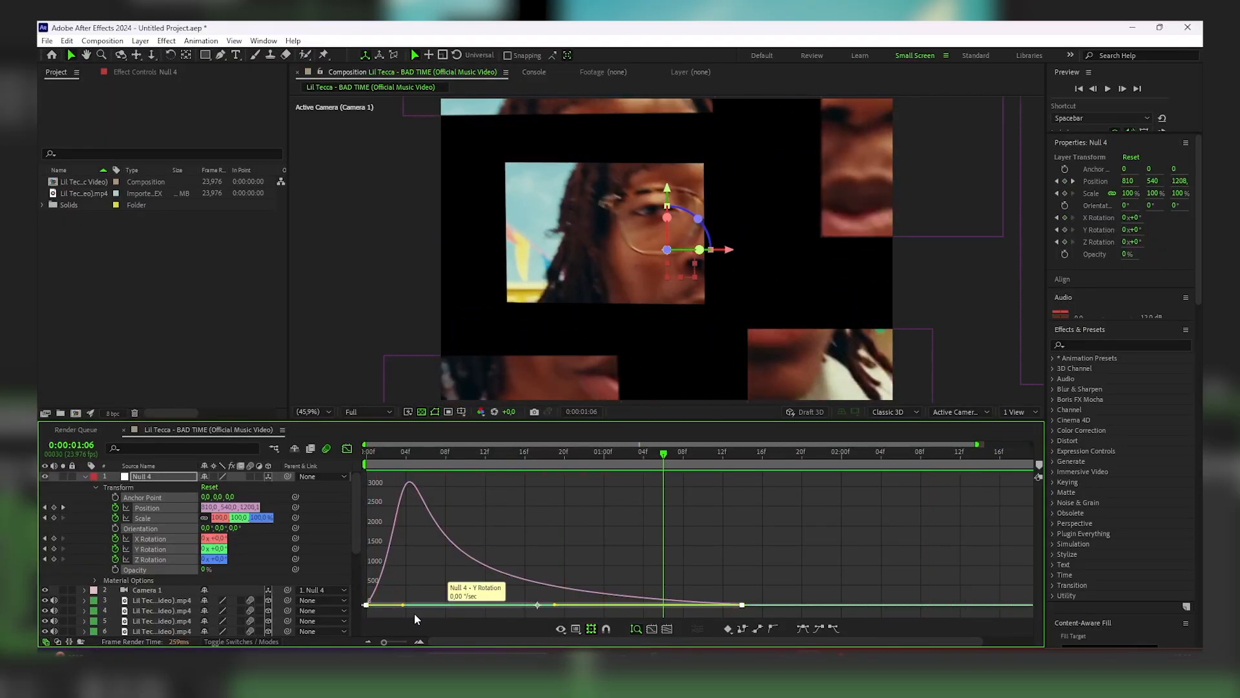
Reshape the null's speed curve so the move builds slowly and peaks shortly before the keyframe at 0:00:01:14.
left_click_drag(402, 606, 521, 605)
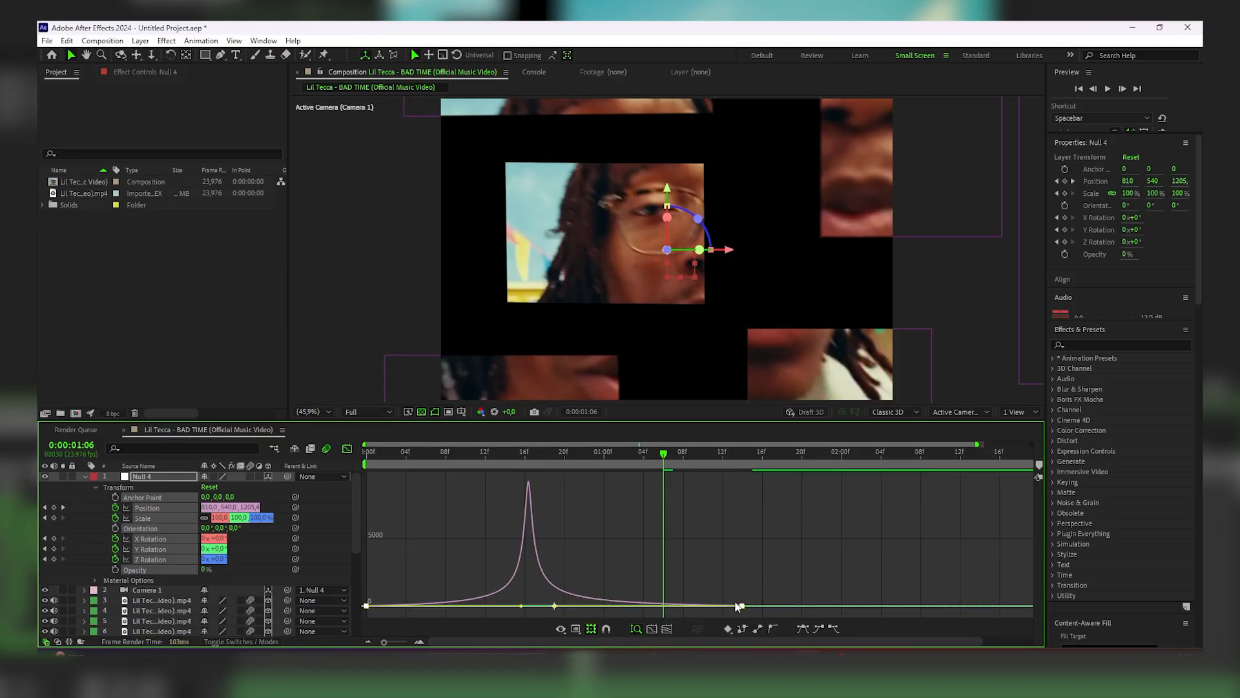
left_click(697, 611)
left_click(591, 603)
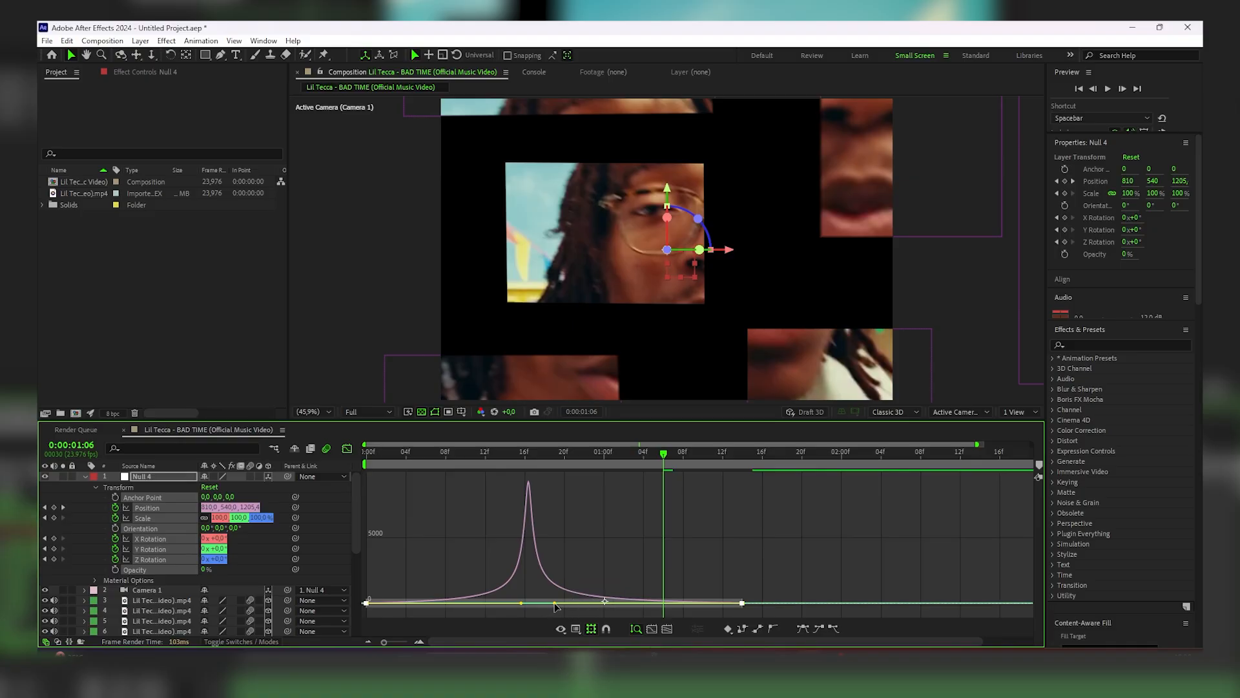
left_click_drag(555, 606, 668, 604)
left_click_drag(518, 589, 561, 606)
Close the graph editor with the null's properties collapsed and preview the reshaped camera move from 0:00:00:00.
left_click_drag(636, 460, 319, 487)
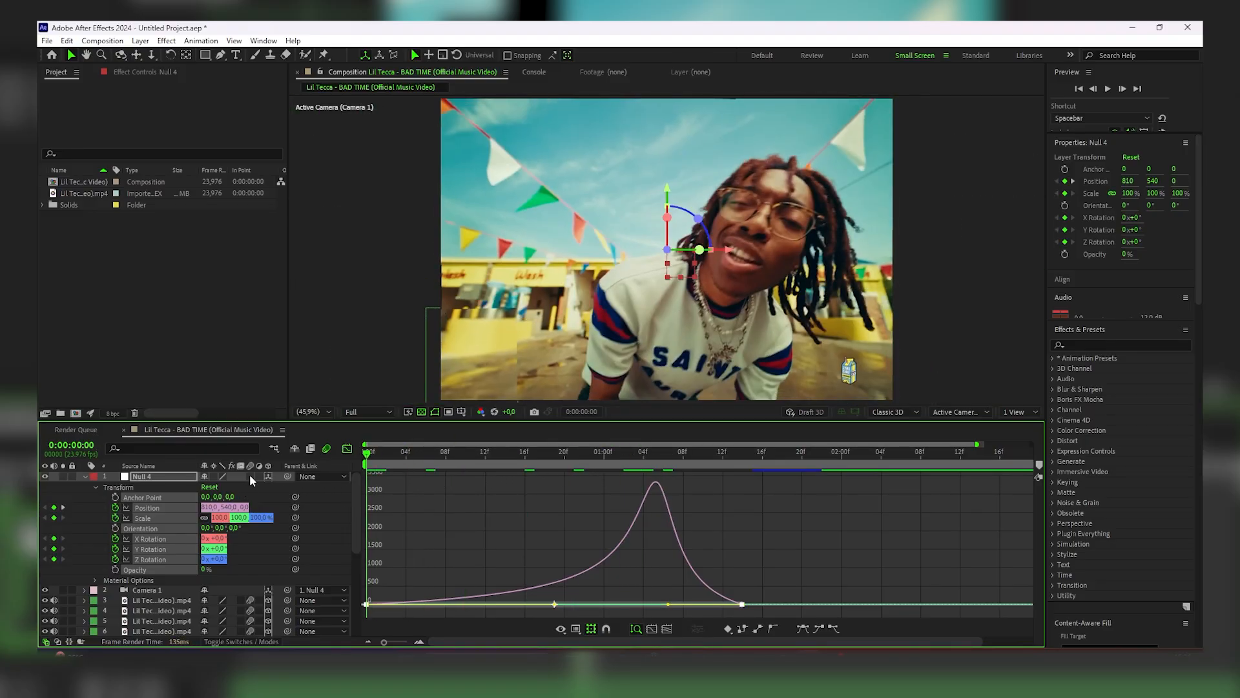
left_click(81, 476)
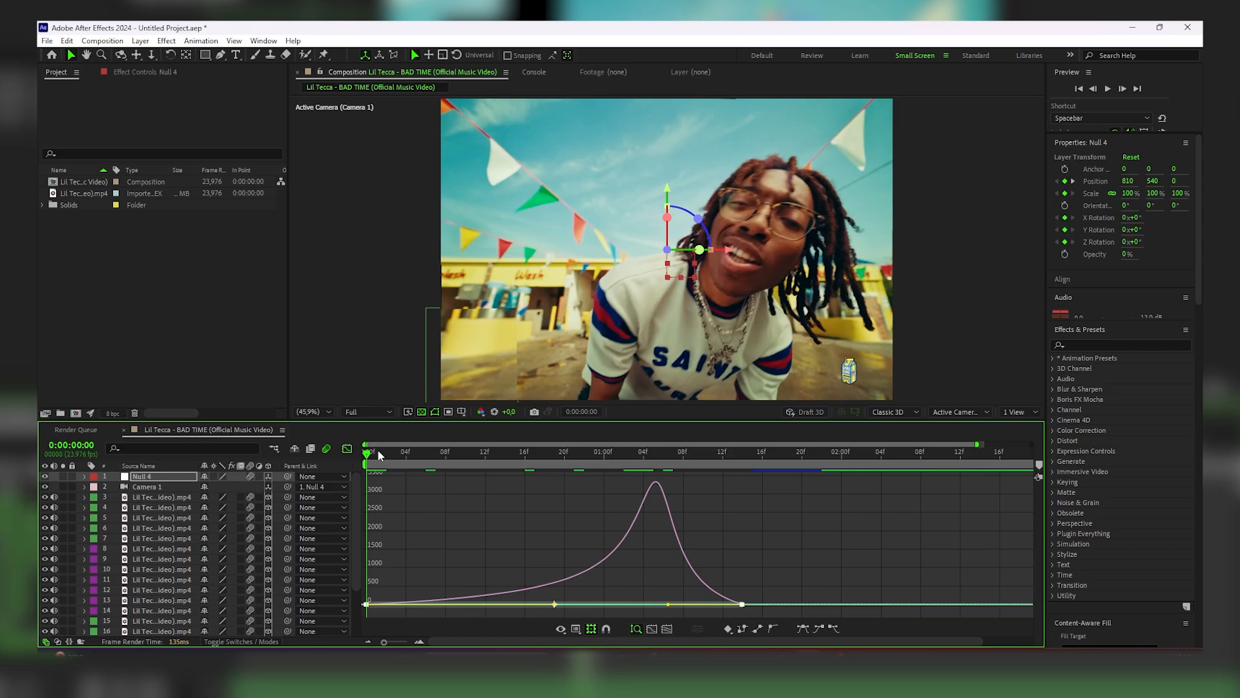
left_click(347, 449)
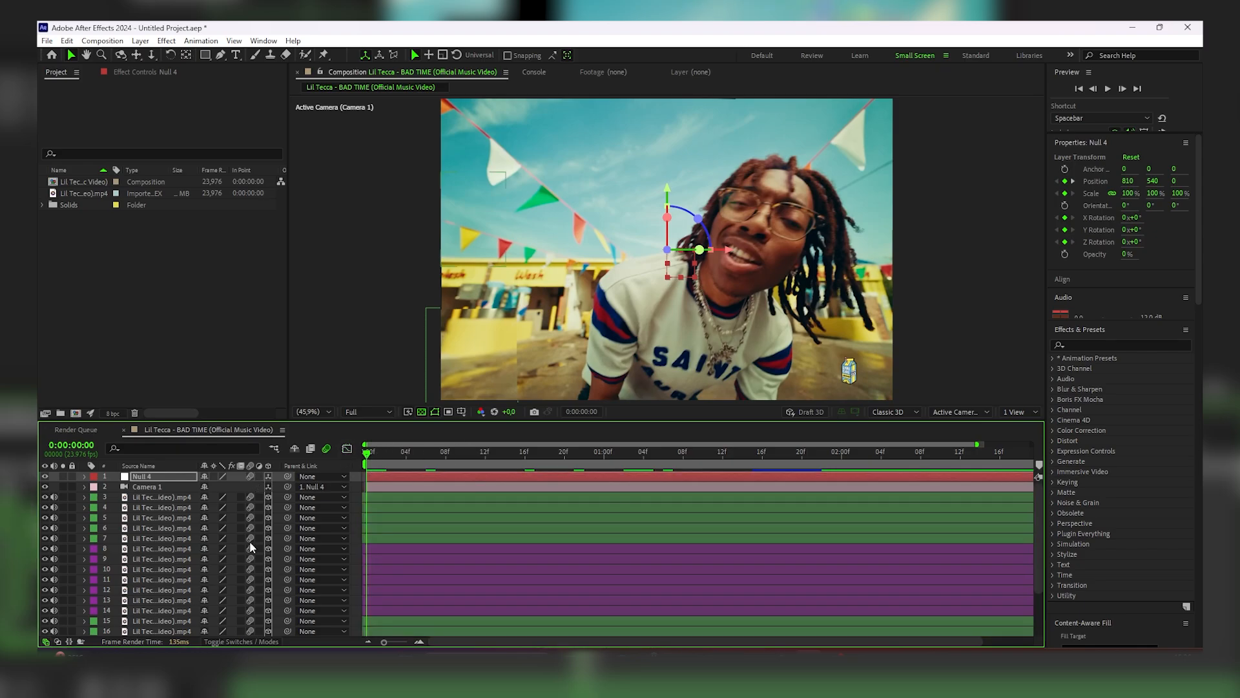
key("space")
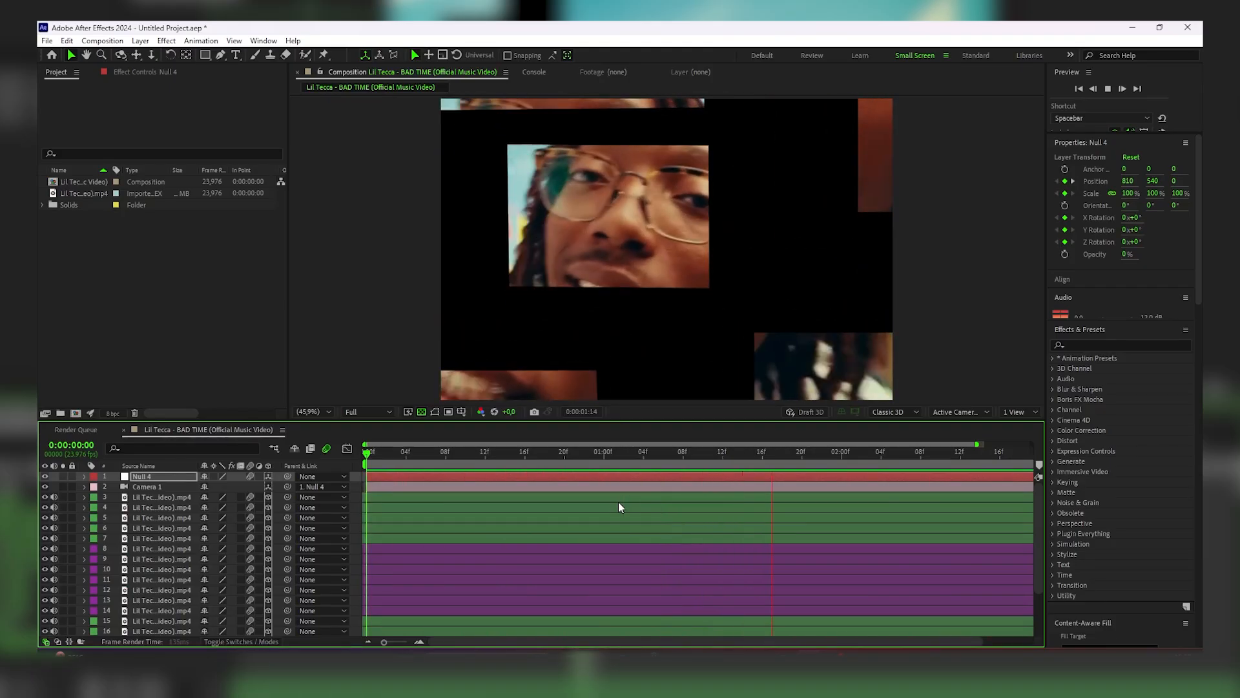
key("space")
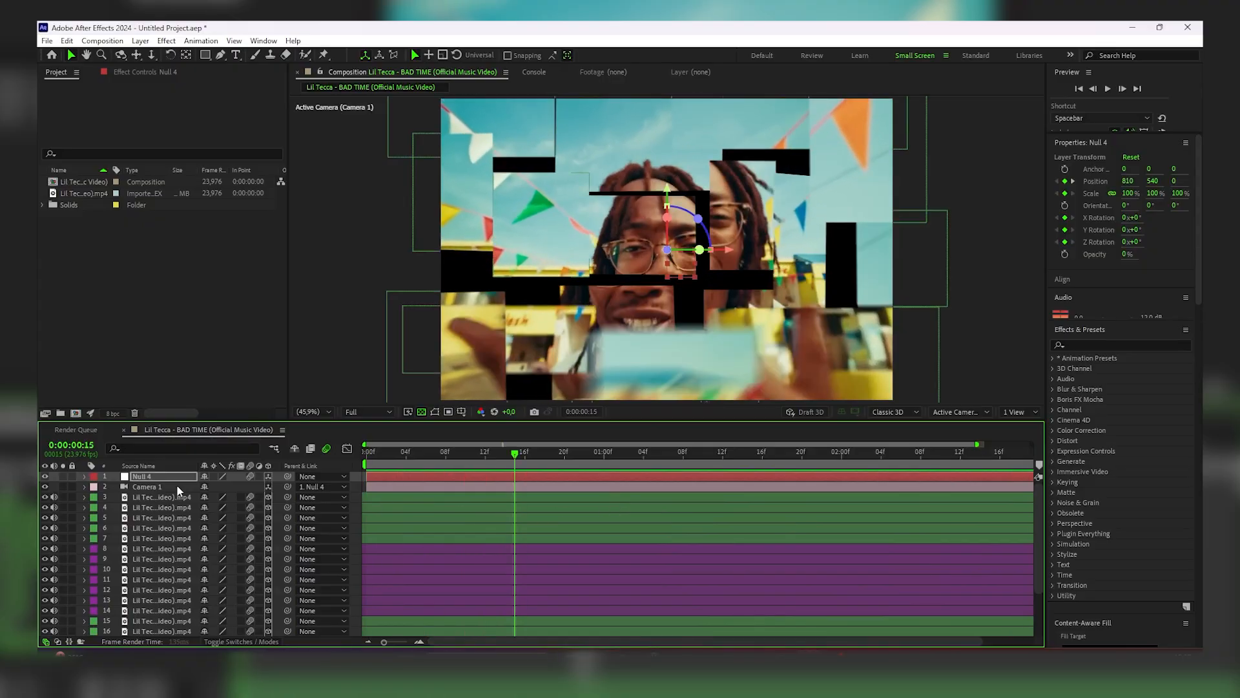
Set the null's Z Position to 761 on its keyframe at 0:00:01:14.
left_click(78, 476)
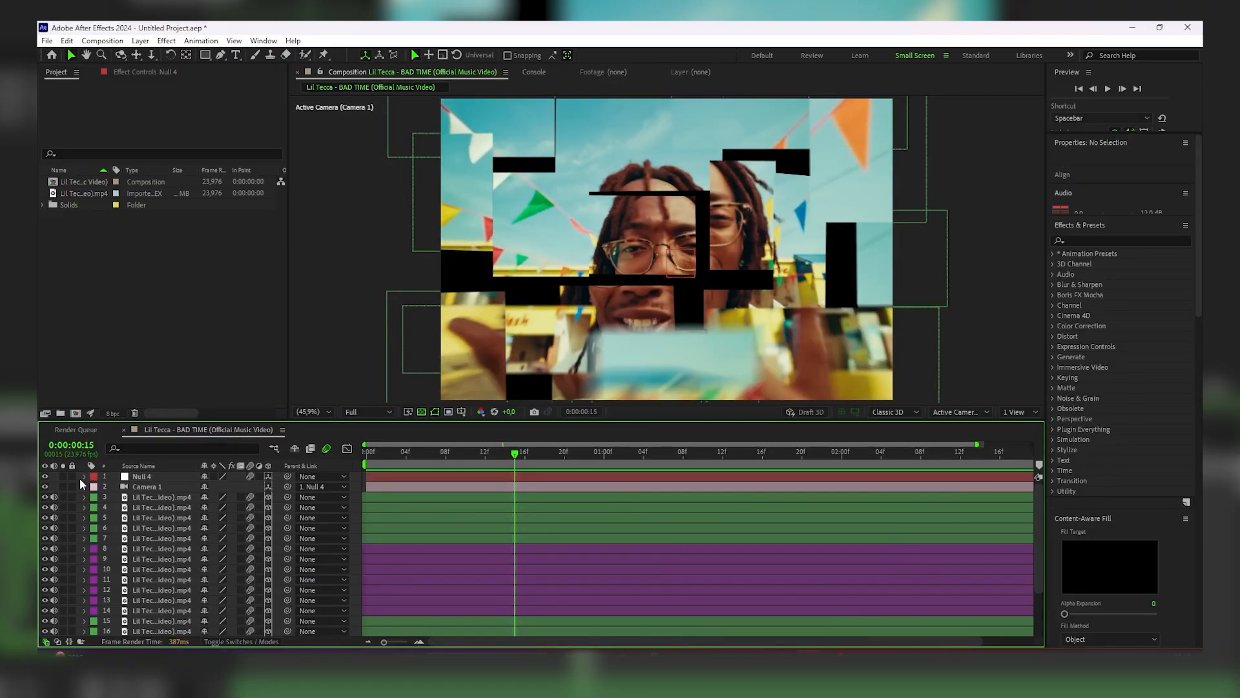
left_click(83, 477)
left_click_drag(515, 456, 731, 457)
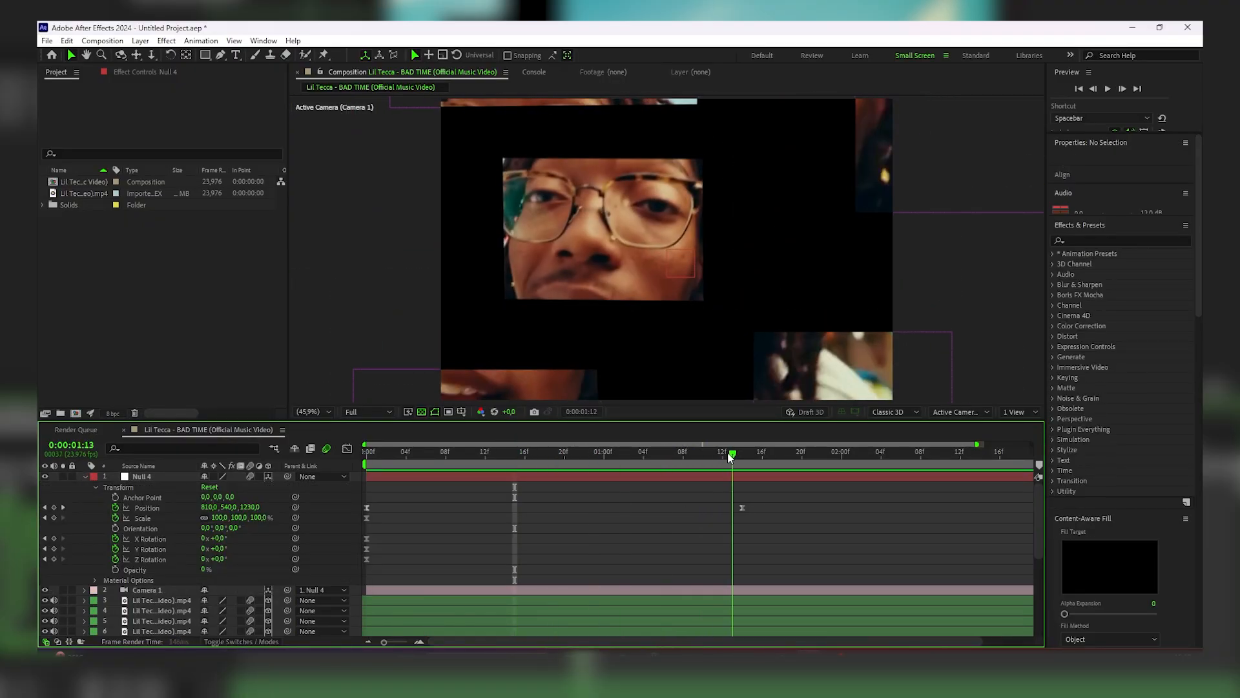
left_click(742, 508)
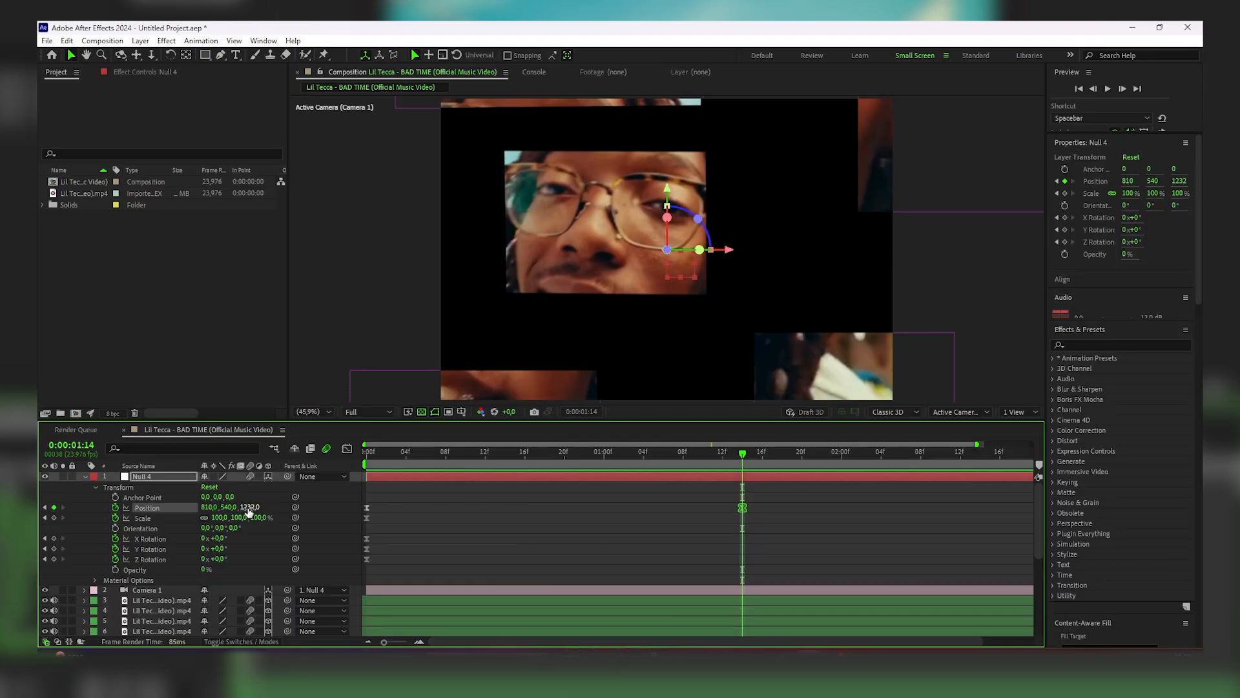
left_click_drag(248, 512, 38, 577)
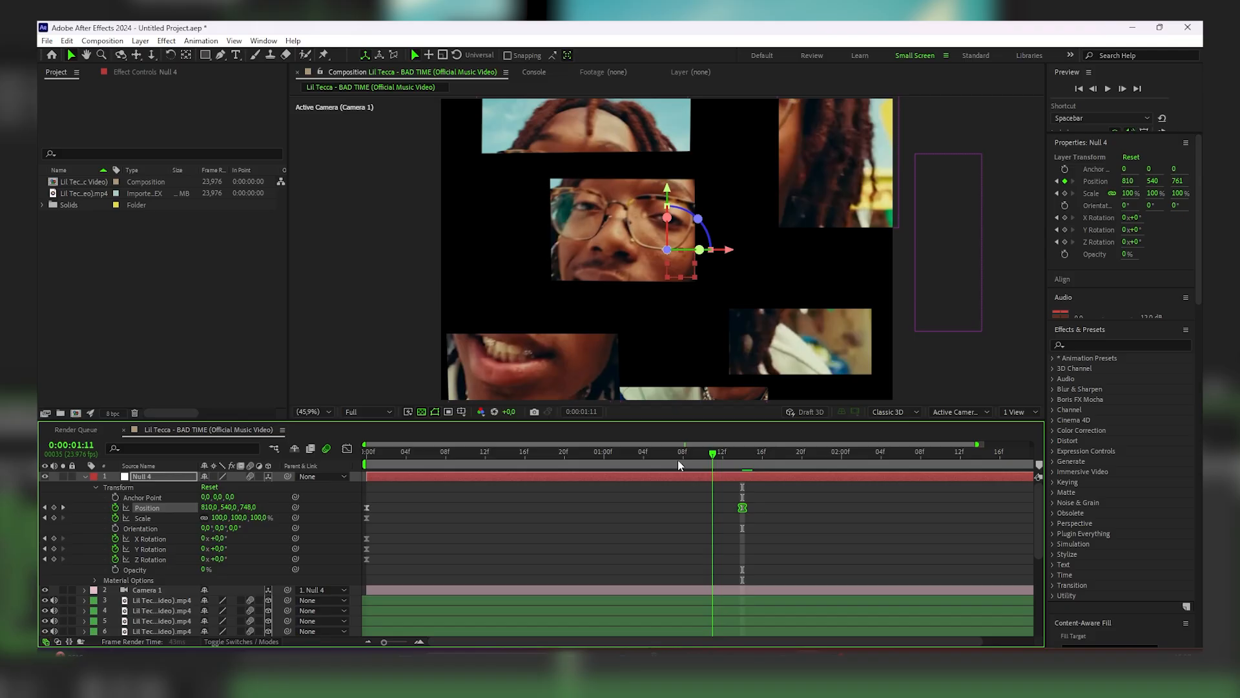
Preview the animation from 0:00:00:00 with nothing selected to check the shorter camera push.
left_click_drag(677, 459, 269, 513)
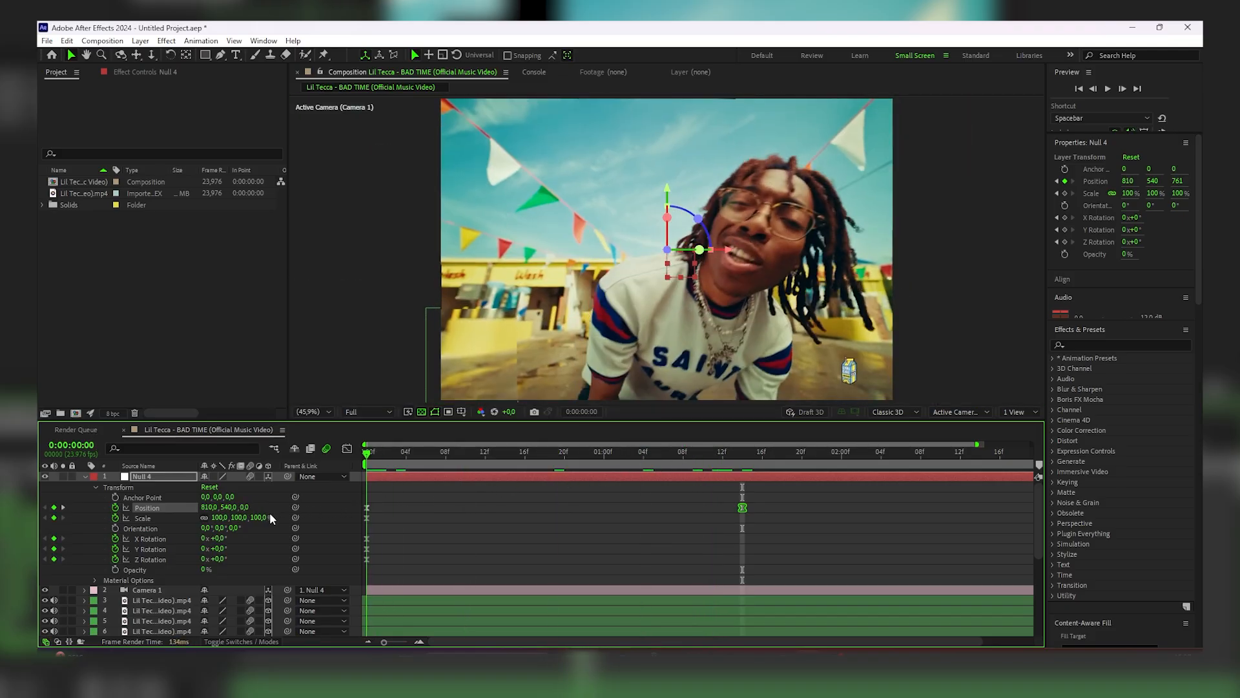
left_click(459, 545)
key("space")
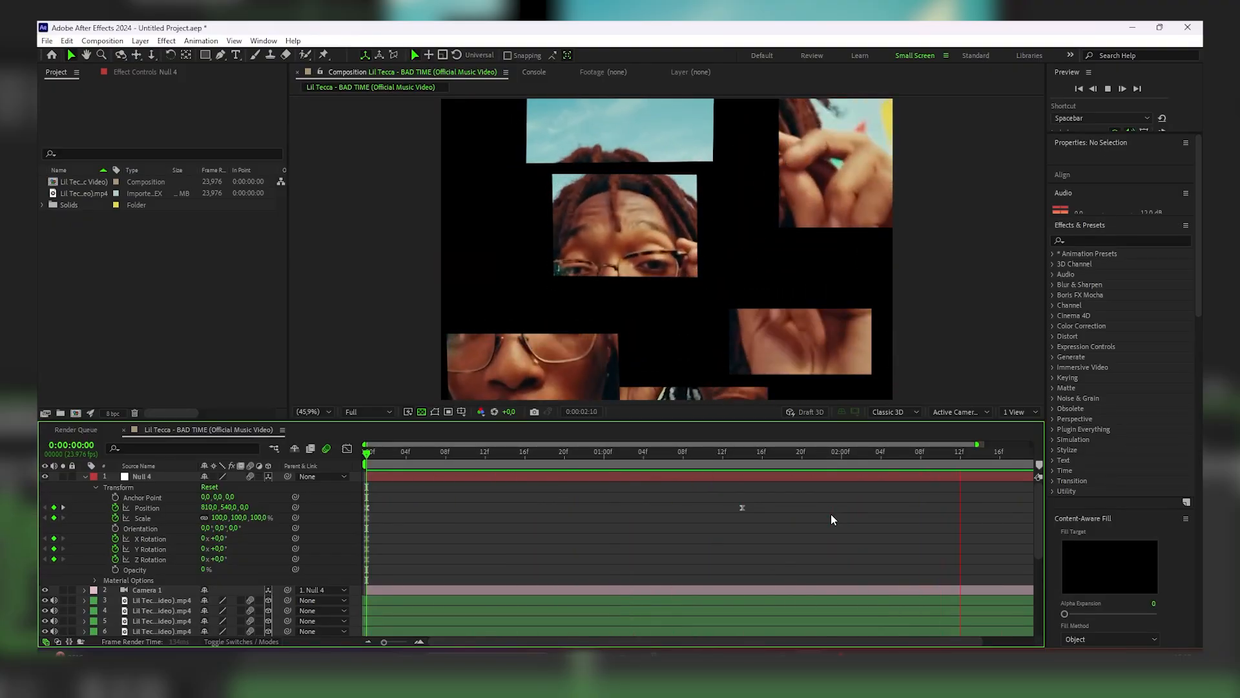
key("space")
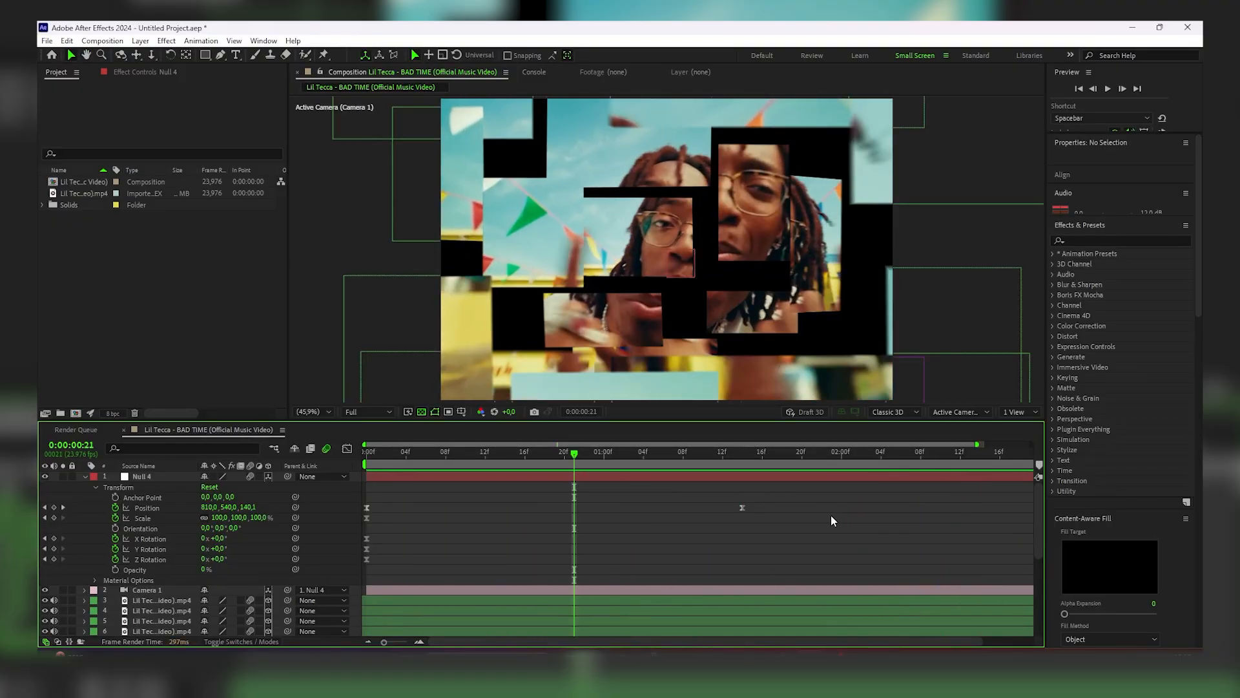